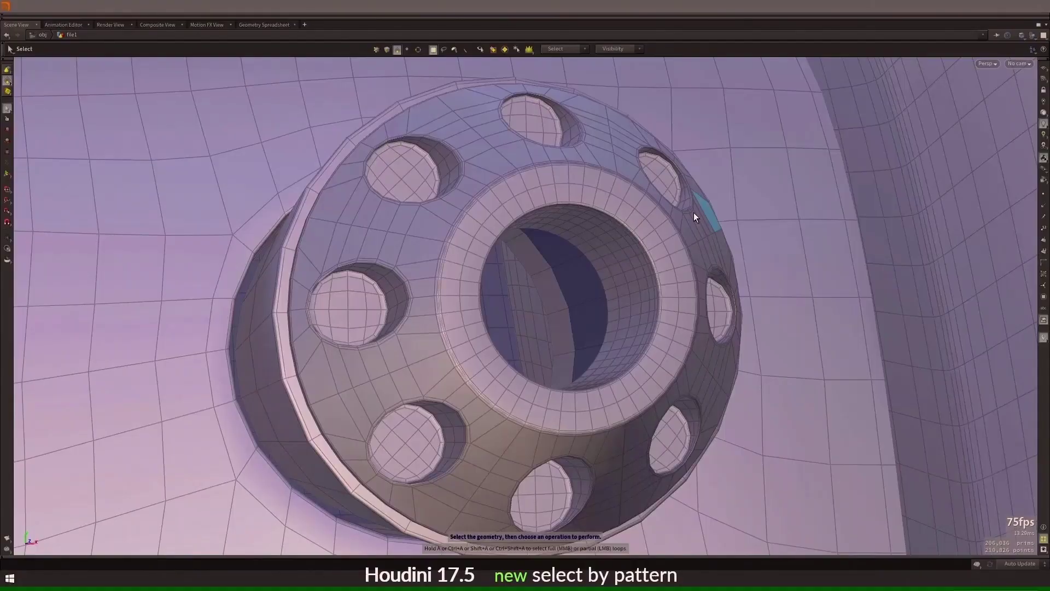
# Switch to Houdini and examine the robot's head and eye barrels up close, including a front view of the whole model.
pyautogui.hotkey('alt', 'Tab')
pyautogui.press('Tab')
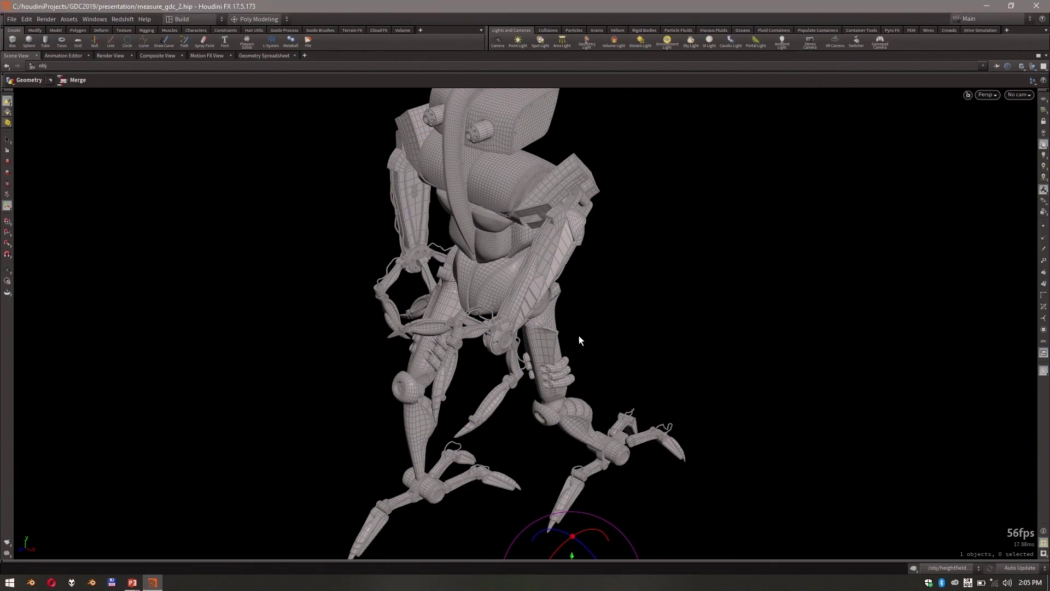
pyautogui.keyDown('alt'); pyautogui.moveTo(533, 186); pyautogui.dragTo(570, 304, button='middle'); pyautogui.keyUp('alt')
pyautogui.keyDown('alt'); pyautogui.moveTo(506, 297); pyautogui.dragTo(821, 331, button='right'); pyautogui.keyUp('alt')
pyautogui.keyDown('alt'); pyautogui.moveTo(672, 328); pyautogui.dragTo(727, 294); pyautogui.keyUp('alt')
pyautogui.press('Return')
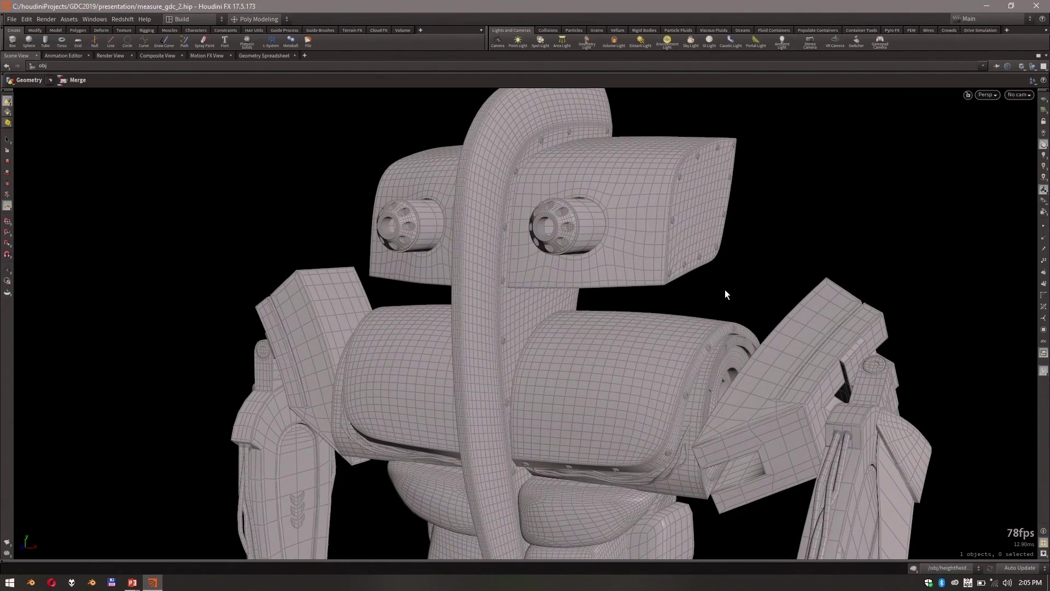
pyautogui.keyDown('alt'); pyautogui.moveTo(708, 279); pyautogui.dragTo(974, 262, button='right'); pyautogui.keyUp('alt')
pyautogui.keyDown('alt'); pyautogui.moveTo(624, 273); pyautogui.dragTo(902, 393, button='middle'); pyautogui.keyUp('alt')
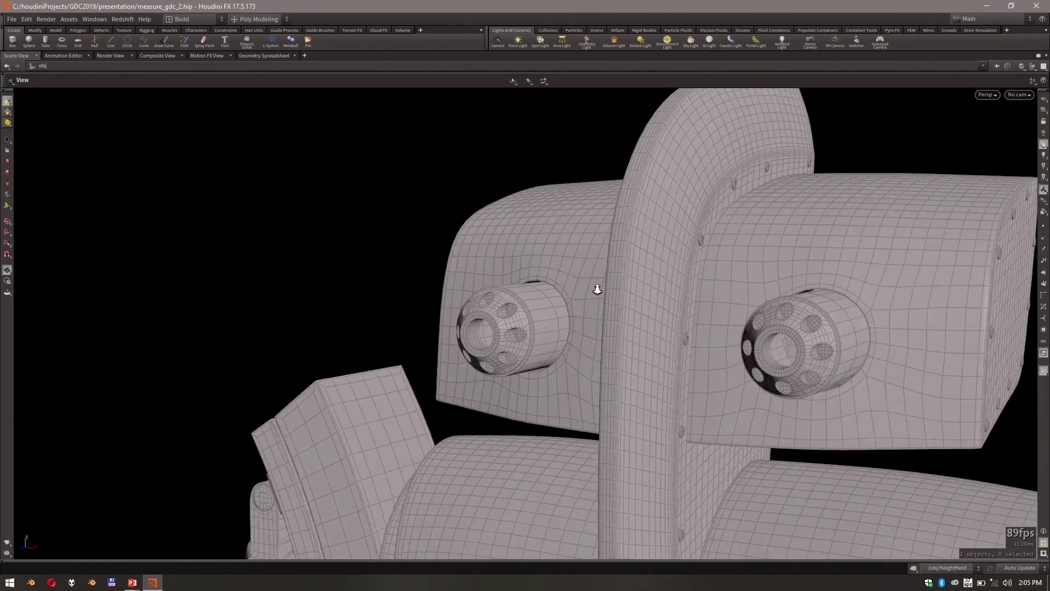
pyautogui.scroll(10, 597, 289)
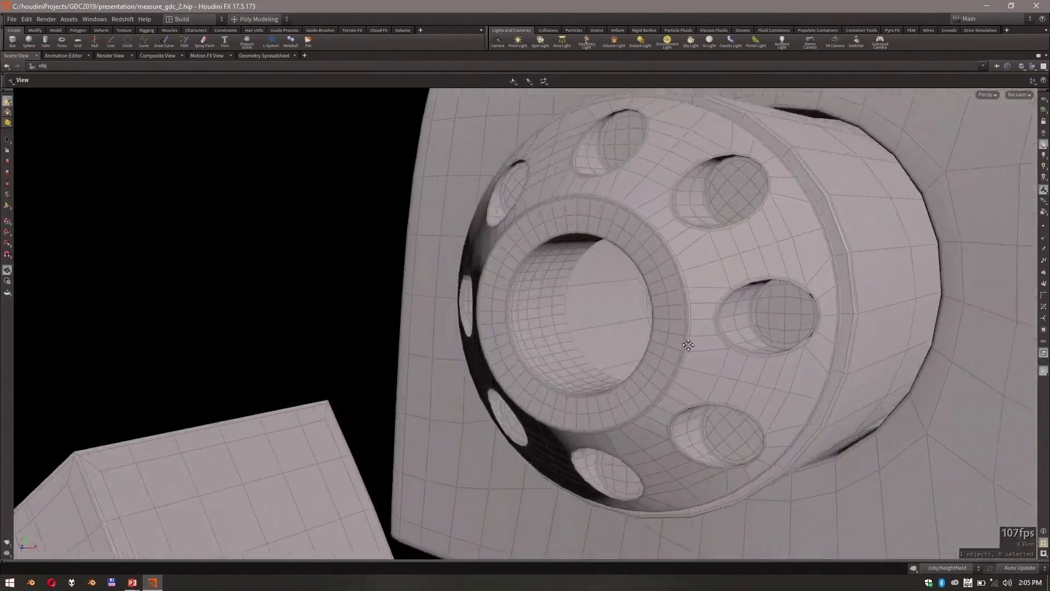
pyautogui.scroll(-3, 689, 344)
pyautogui.hotkey('space', '3')
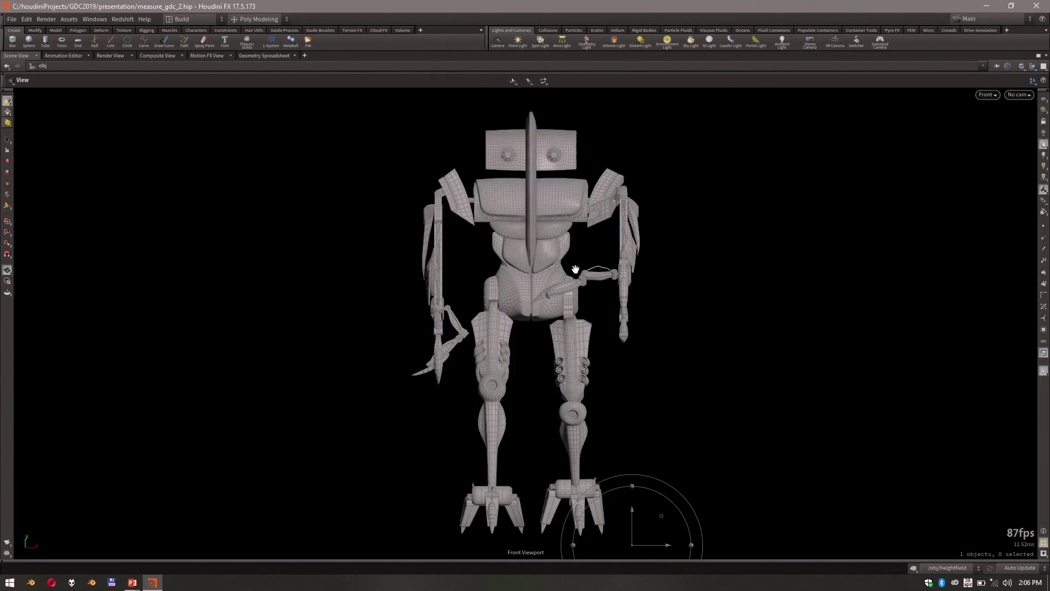
pyautogui.press('Return')
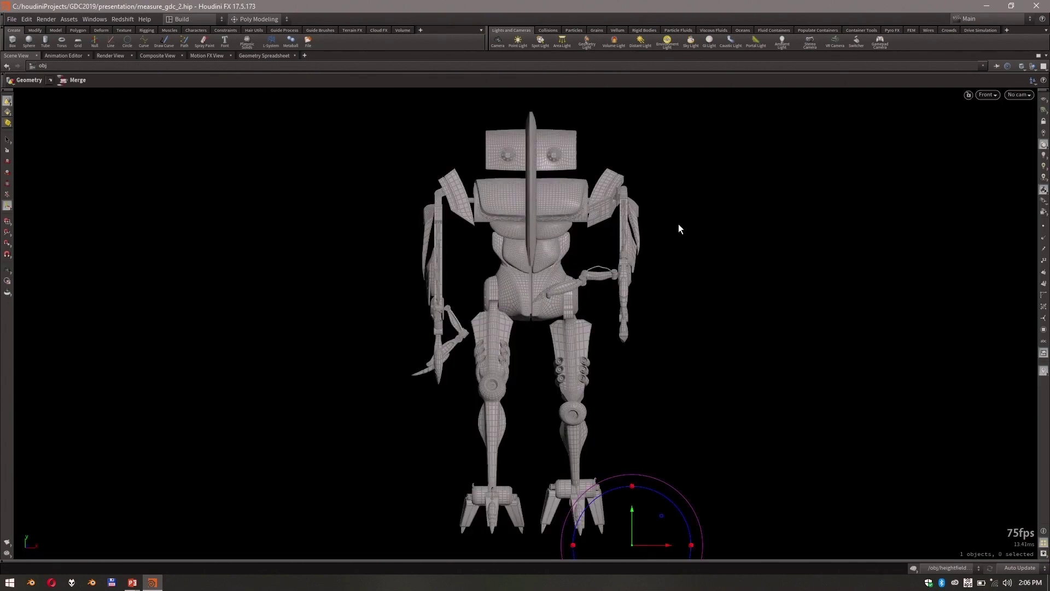
# Enter primitive selection on the robot and select the full face loop on the outer ring around the eye's central opening.
pyautogui.hotkey('space', '1')
pyautogui.keyDown('alt'); pyautogui.moveTo(532, 230); pyautogui.dragTo(537, 231); pyautogui.keyUp('alt')
pyautogui.press('s')
pyautogui.click(538, 230)
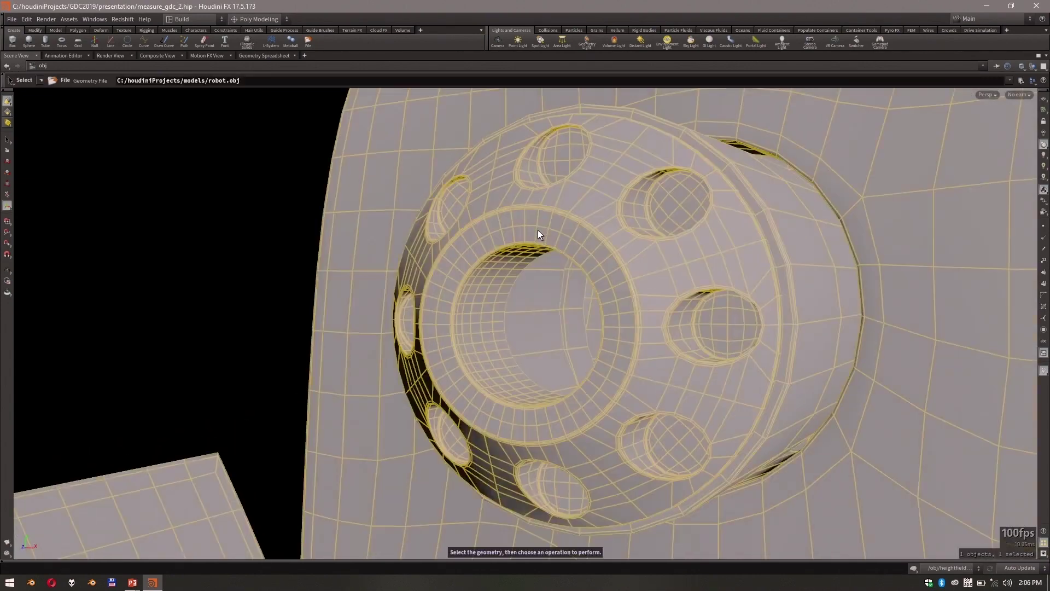
pyautogui.press('4')
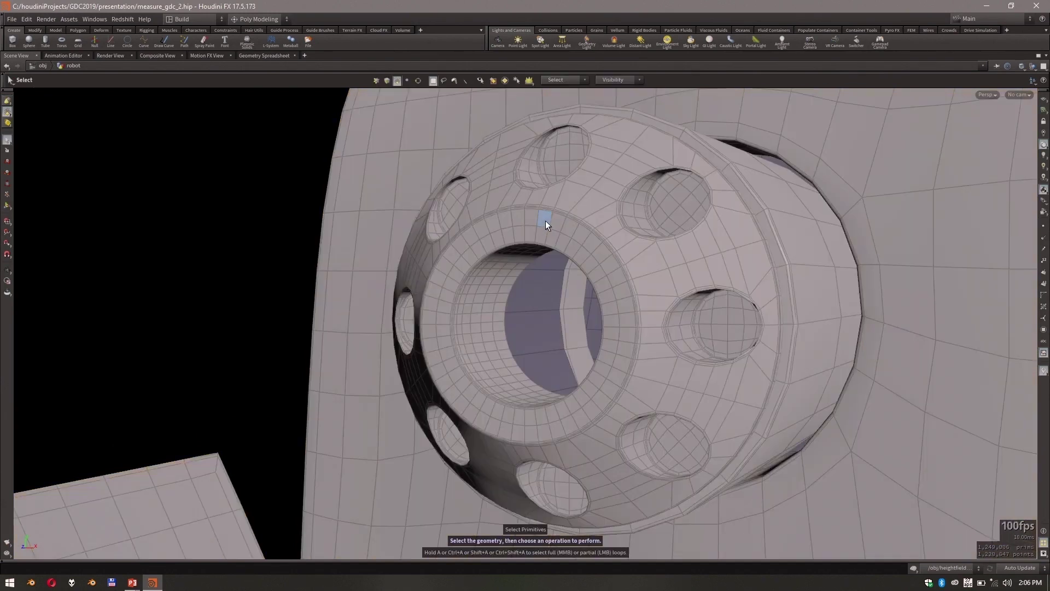
pyautogui.click(546, 222)
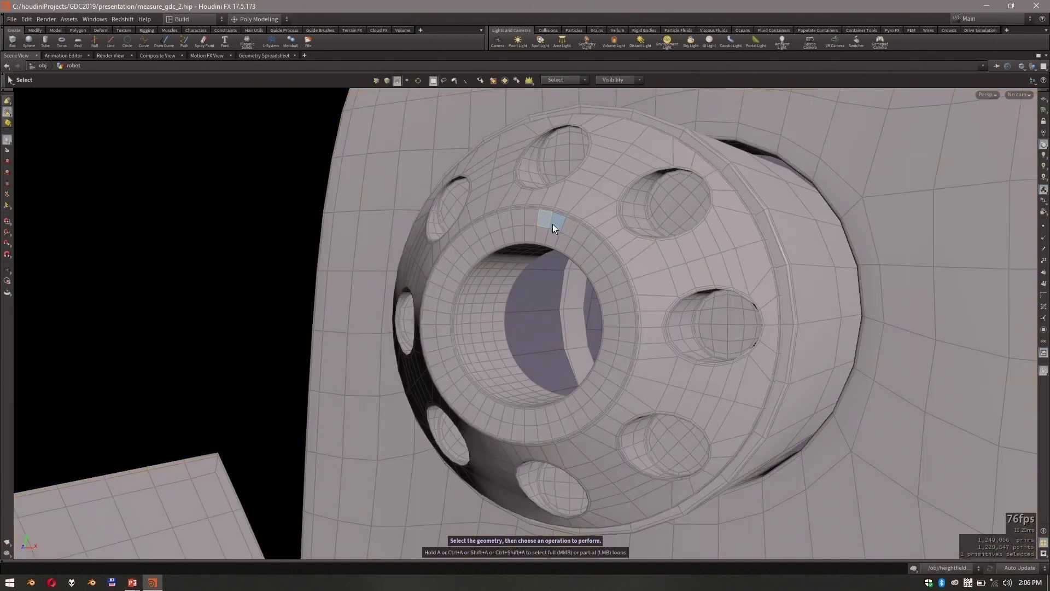
pyautogui.middleClick(553, 223)
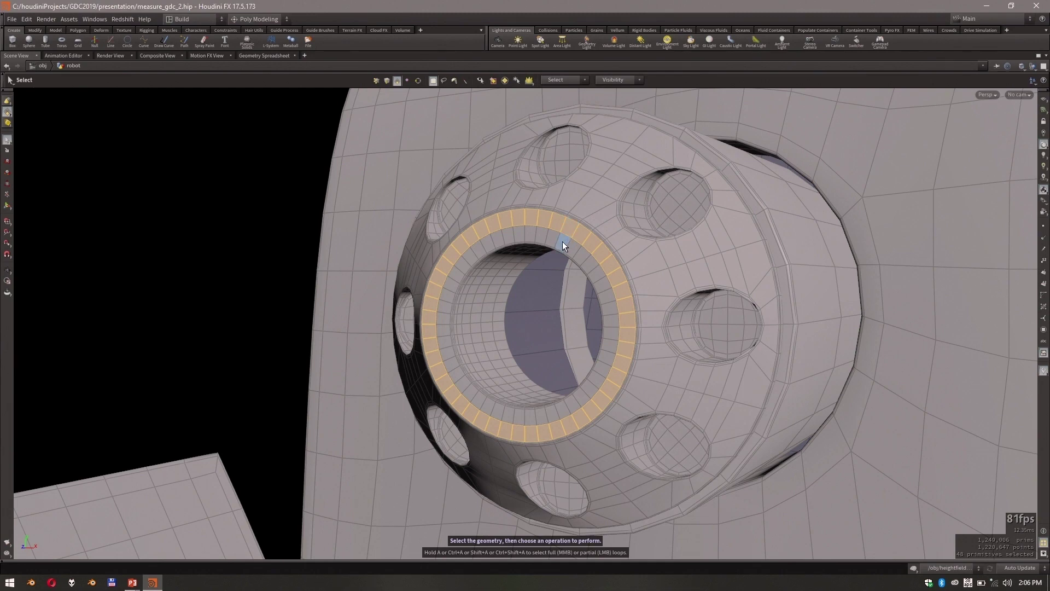
# Select five alternate faces one by one along the ring around the eye's central opening, and clear that selection.
pyautogui.click(566, 233)
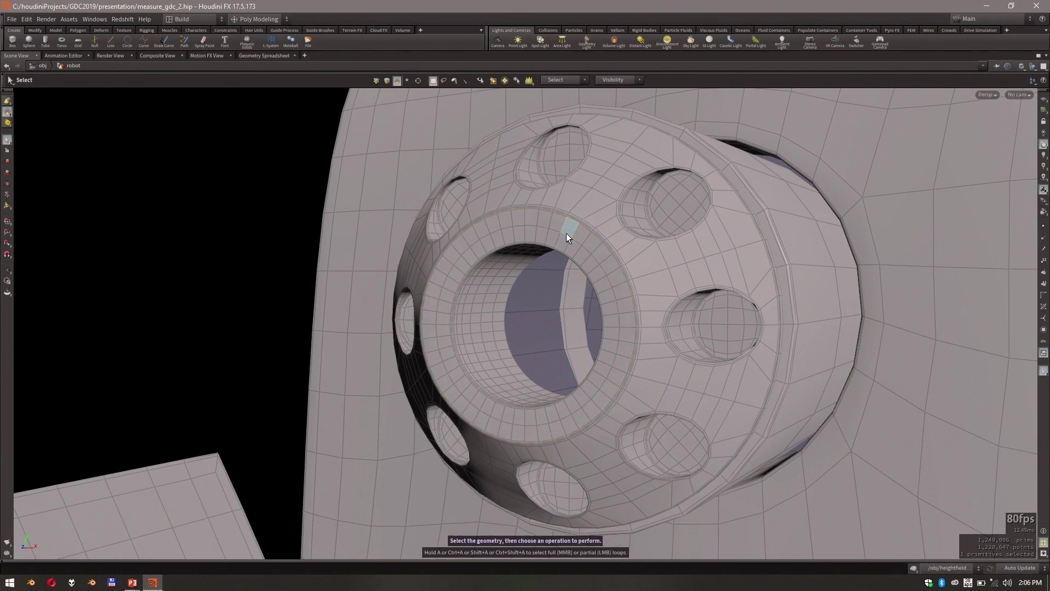
pyautogui.keyDown('shift'); pyautogui.click(588, 244); pyautogui.keyUp('shift')
pyautogui.keyDown('shift'); pyautogui.click(610, 267); pyautogui.keyUp('shift')
pyautogui.keyDown('shift'); pyautogui.click(621, 291); pyautogui.keyUp('shift')
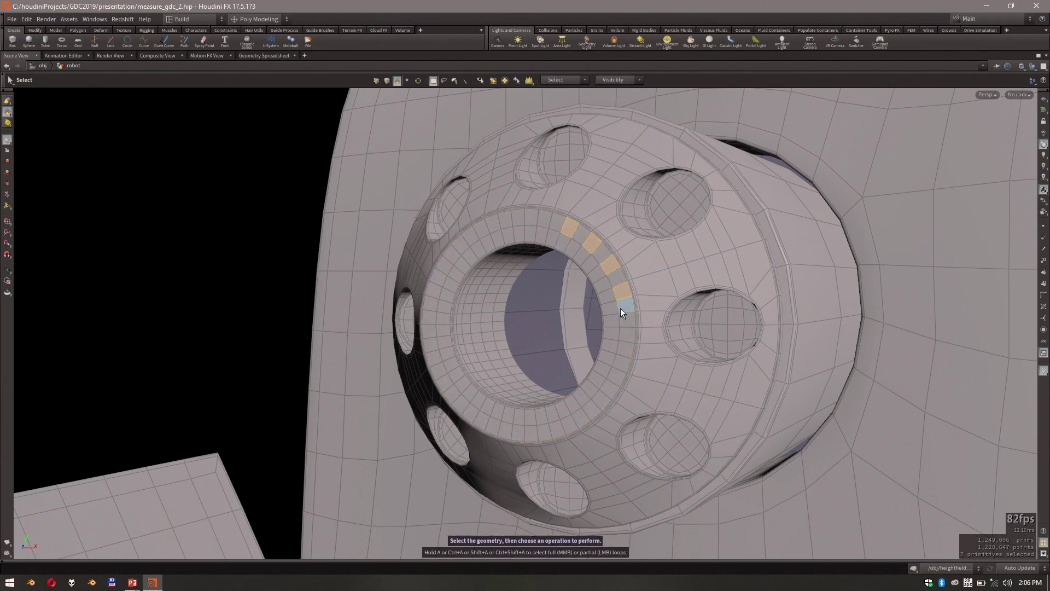
pyautogui.keyDown('shift'); pyautogui.click(621, 306); pyautogui.keyUp('shift')
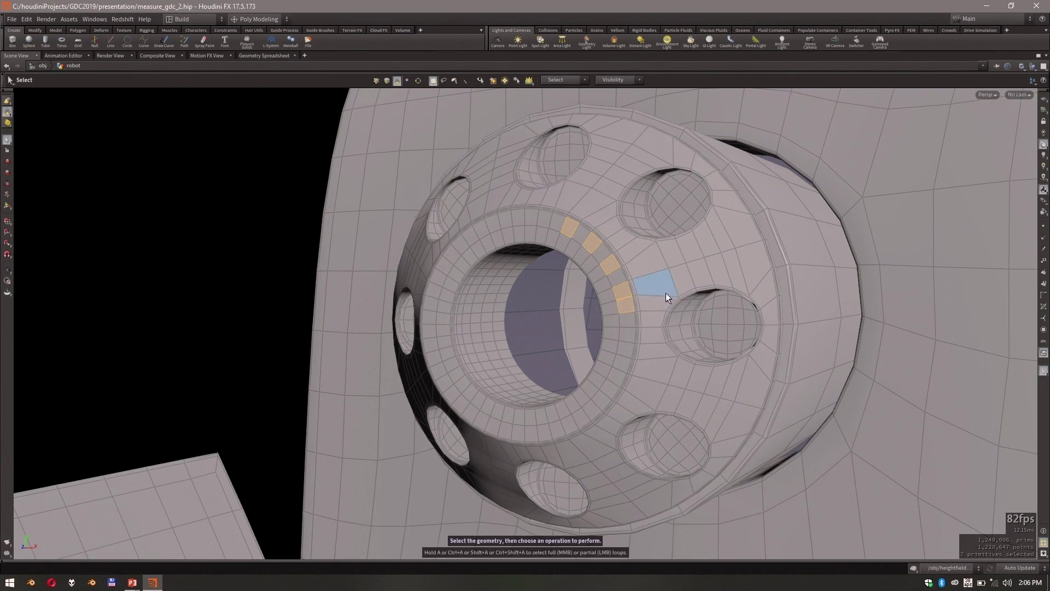
pyautogui.keyDown('ctrl'); pyautogui.click(621, 307); pyautogui.keyUp('ctrl')
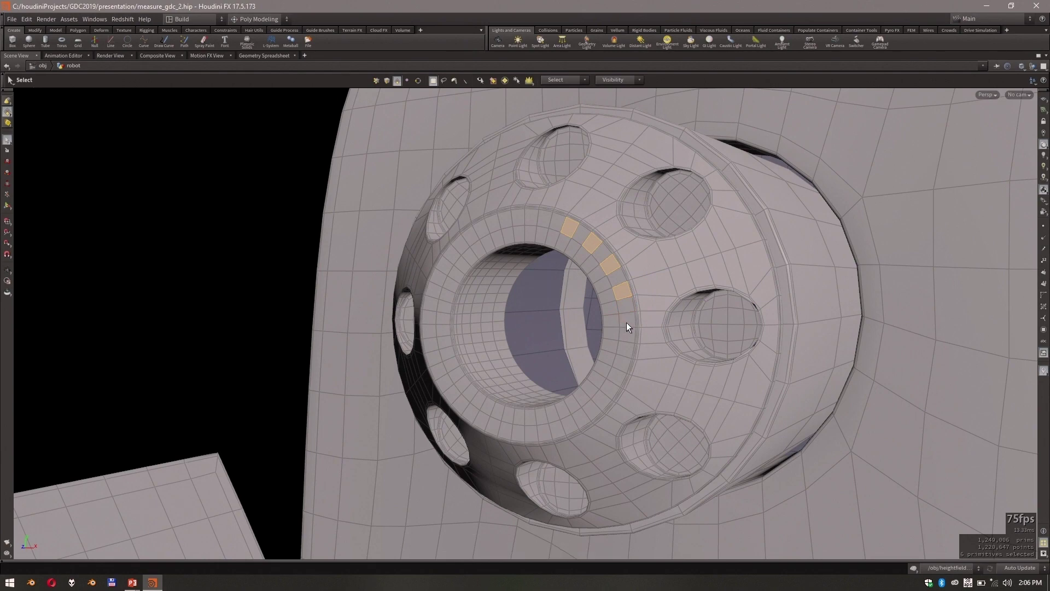
pyautogui.keyDown('shift'); pyautogui.click(628, 320); pyautogui.keyUp('shift')
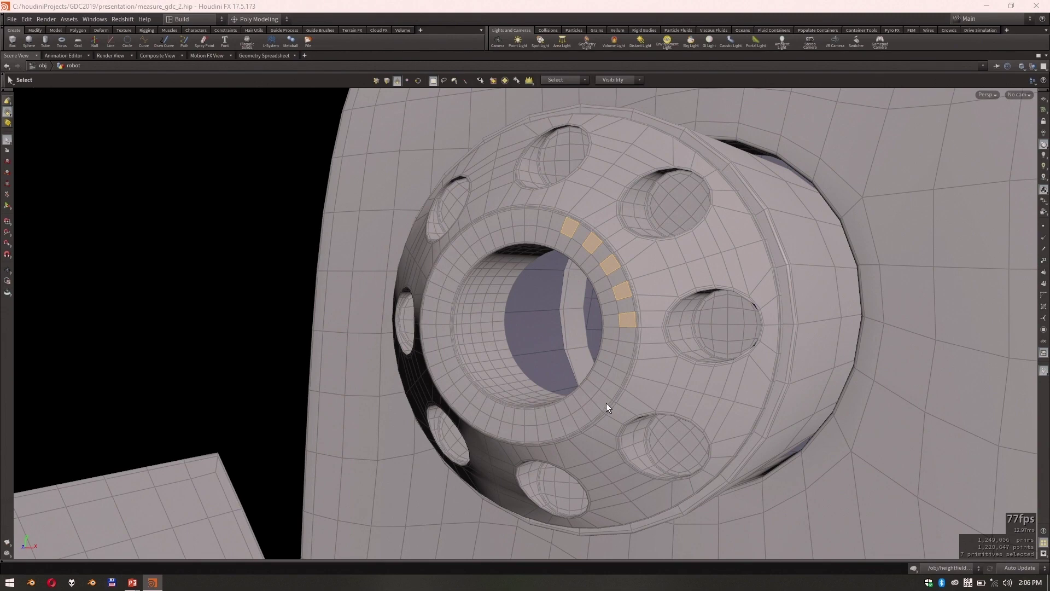
pyautogui.moveTo(578, 353); pyautogui.dragTo(546, 342)
pyautogui.press('space')
pyautogui.click(284, 285)
# Select two faces with one face skipped between them on the eye's ring as the starting selection pattern.
pyautogui.press('space')
pyautogui.moveTo(474, 311); pyautogui.dragTo(517, 403)
pyautogui.press('s')
pyautogui.press('space')
pyautogui.moveTo(568, 364); pyautogui.dragTo(605, 366, button='right')
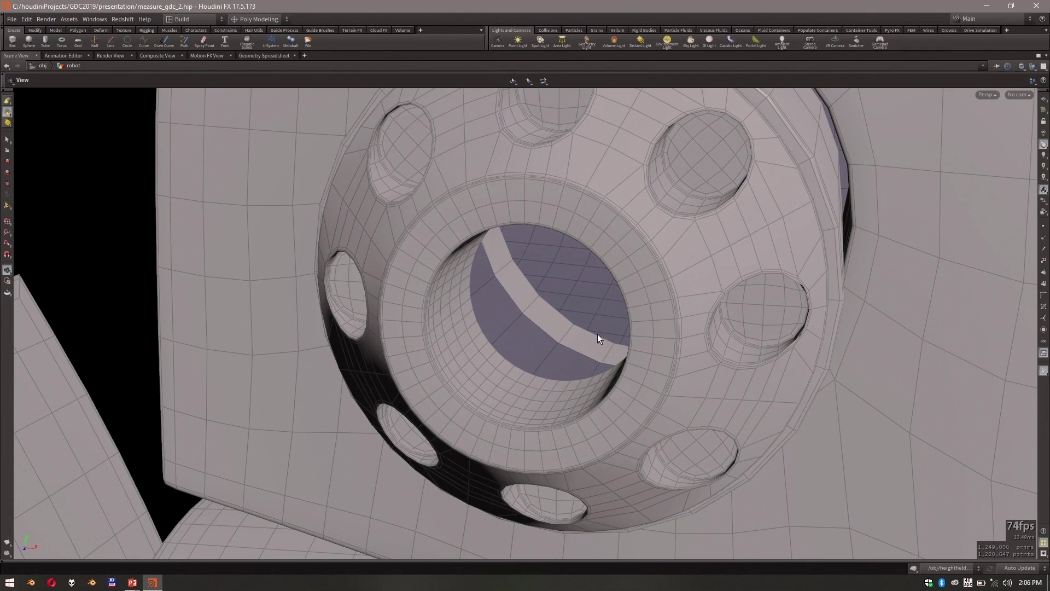
pyautogui.hotkey('space', '4')
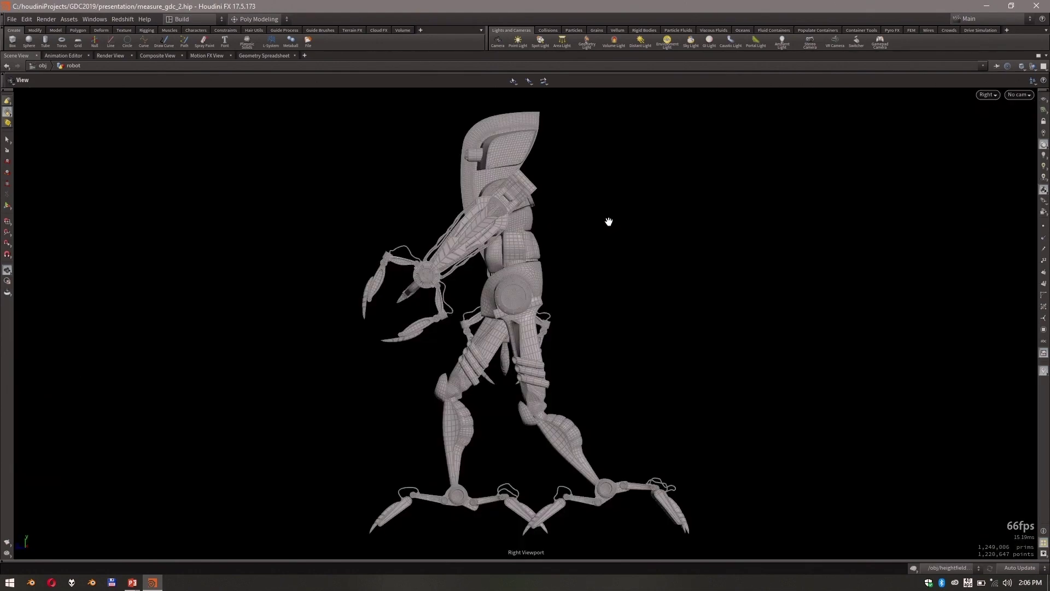
pyautogui.hotkey('space', '1')
pyautogui.press('s')
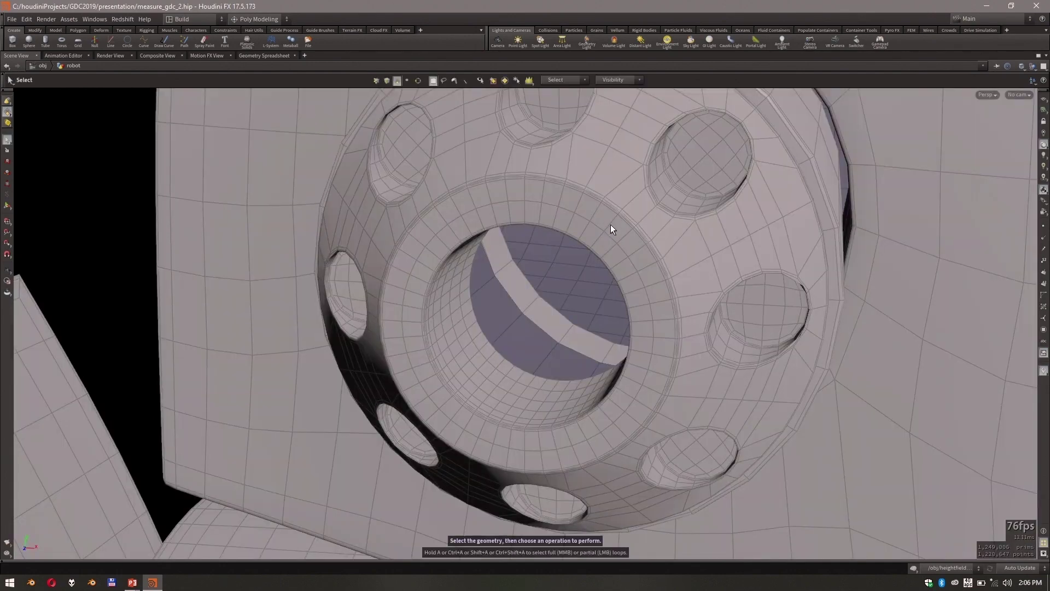
pyautogui.click(575, 203)
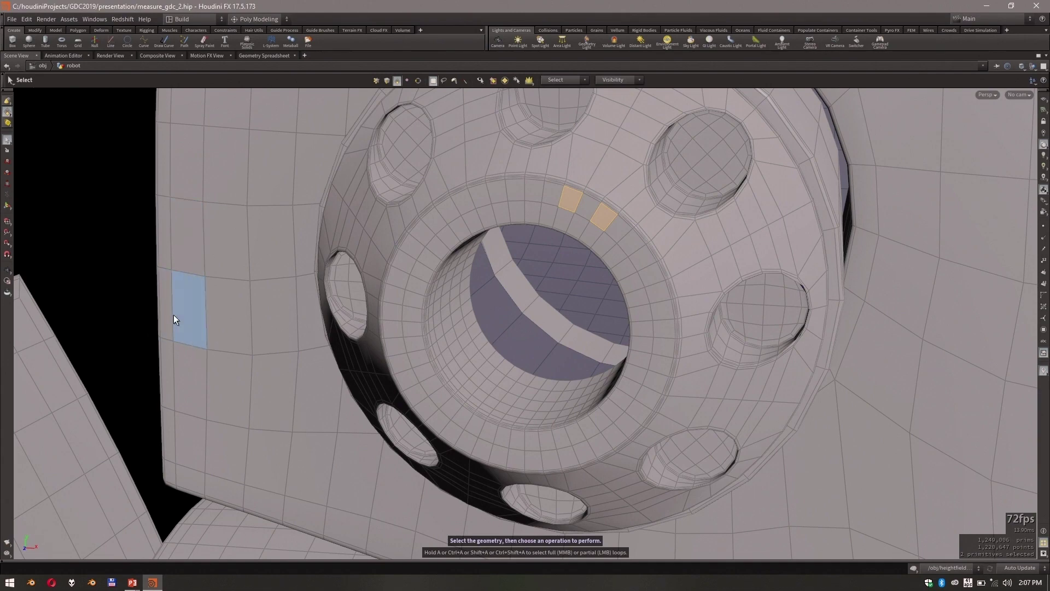
pyautogui.press('d')
pyautogui.hotkey('ctrl', 'shift', 'a')
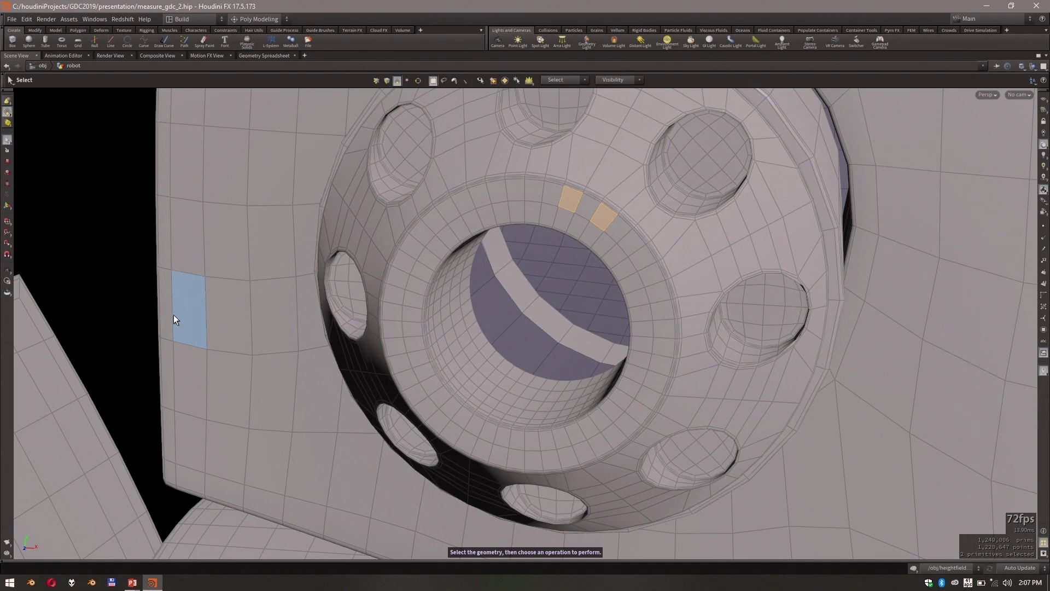
# Expand the alternating face pattern along the ring by three faces backward and three faces forward.
pyautogui.hotkey('shift', 'Left')
pyautogui.hotkey('shift', 'Left')
pyautogui.hotkey('shift', 'Left')
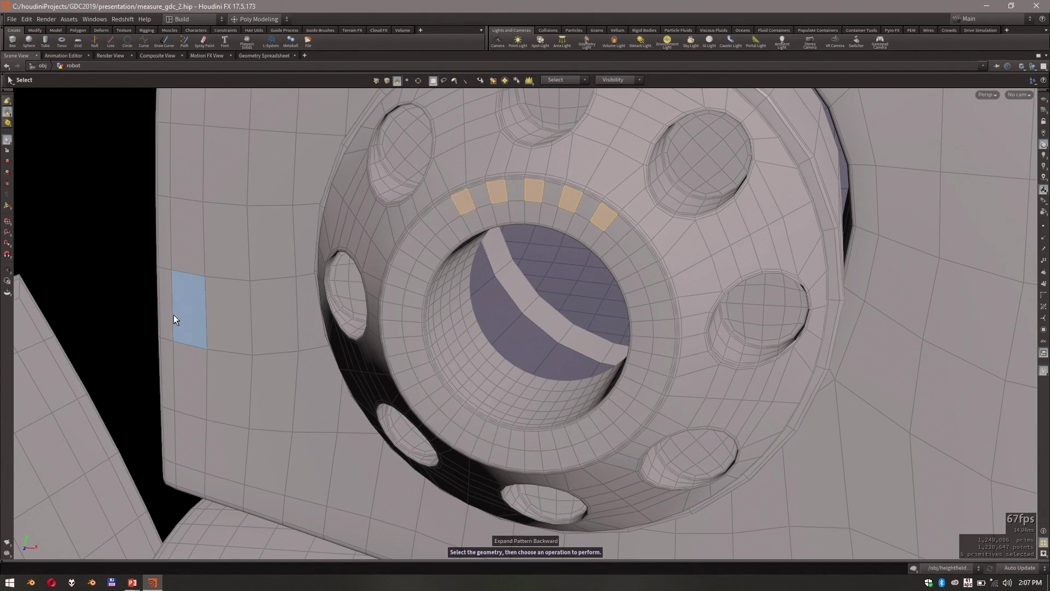
pyautogui.hotkey('shift', 'Right')
pyautogui.hotkey('shift', 'Right')
pyautogui.hotkey('shift', 'Right')
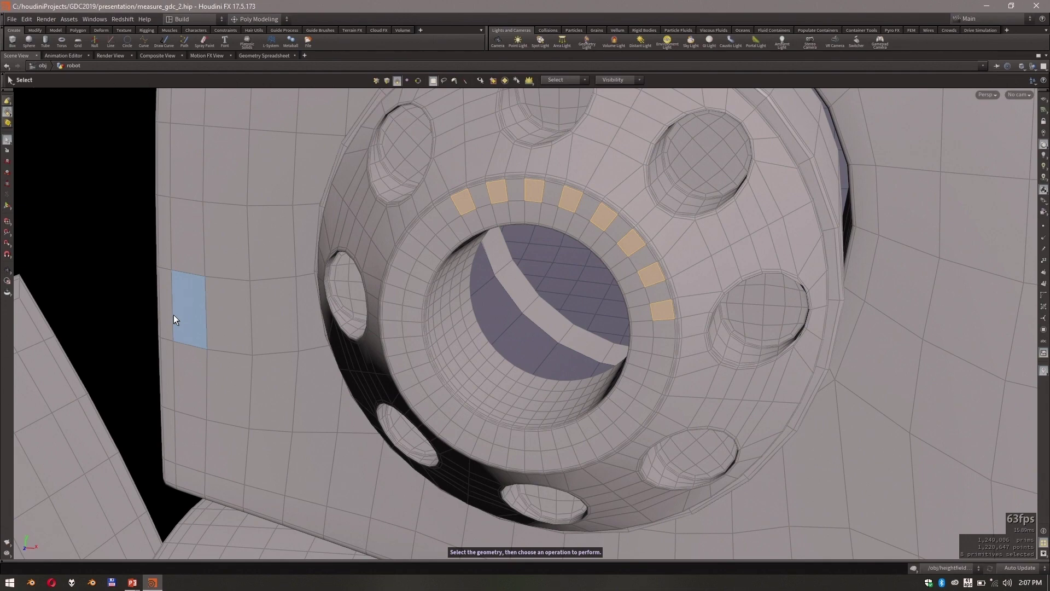
# Expand the pattern sideways across the ring's width and forward until it closes around the entire ring.
pyautogui.hotkey('shift', 'Right')
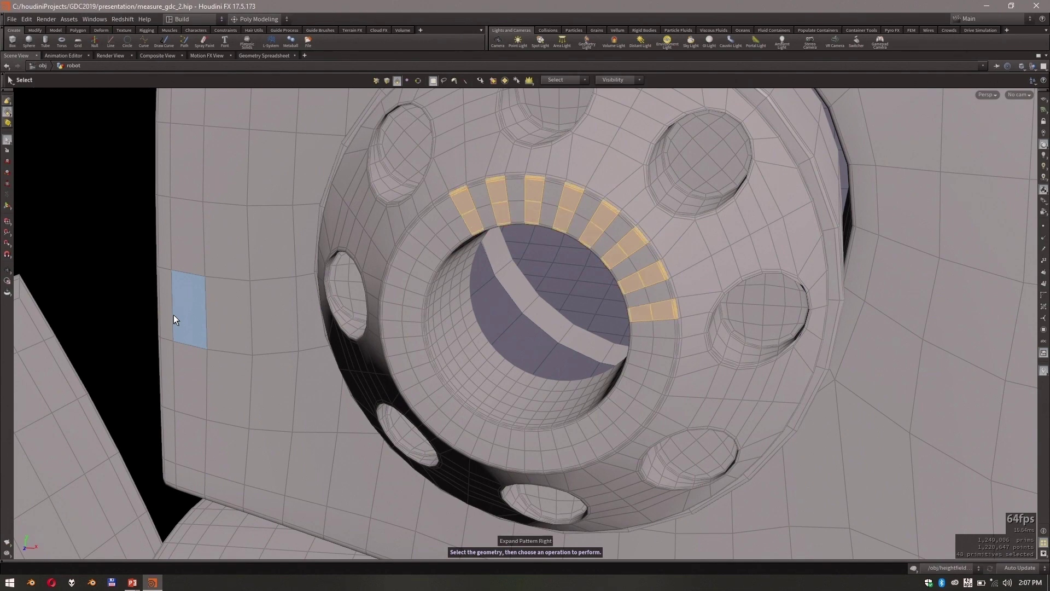
pyautogui.hotkey('shift', 'Up')
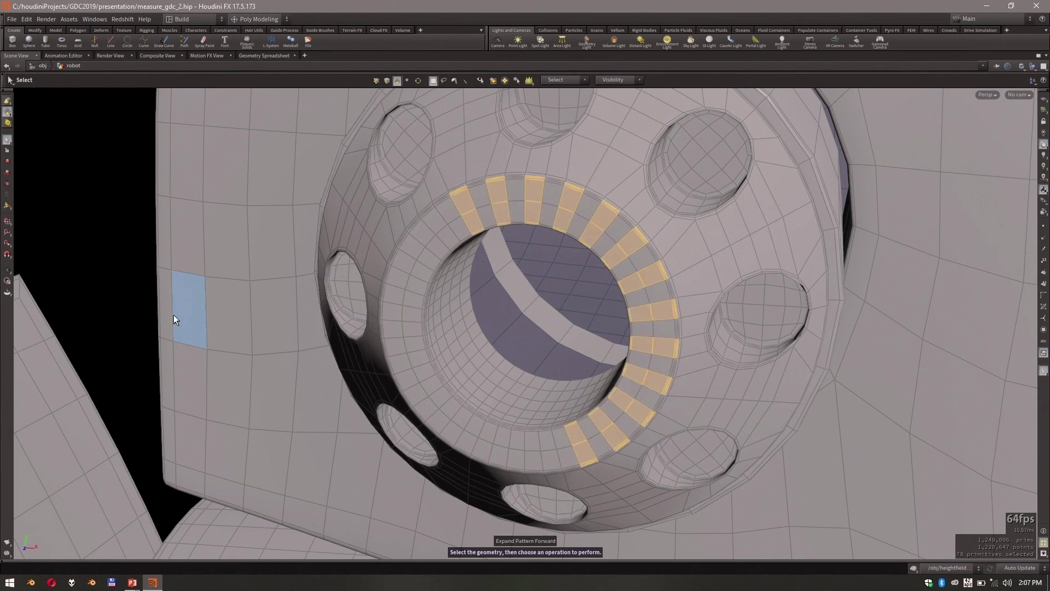
pyautogui.hotkey('shift', 'Up')
pyautogui.hotkey('shift', 'Up')
pyautogui.hotkey('shift', 'Up')
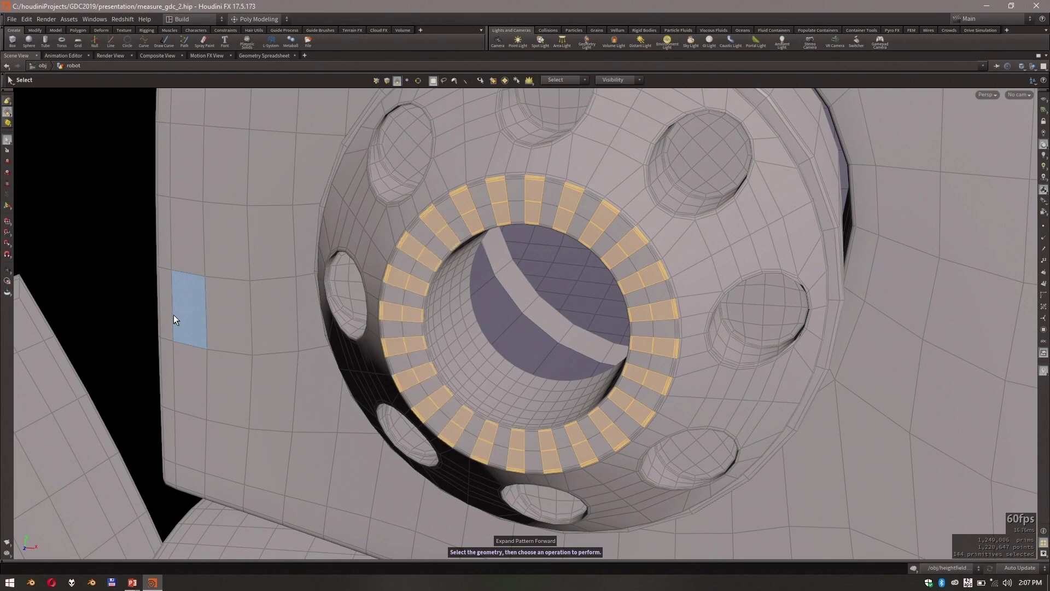
# Expand the striped pattern left over the eye's front face and right into the central opening.
pyautogui.hotkey('shift', 'Right')
pyautogui.hotkey('shift', 'Right')
pyautogui.hotkey('shift', 'Right')
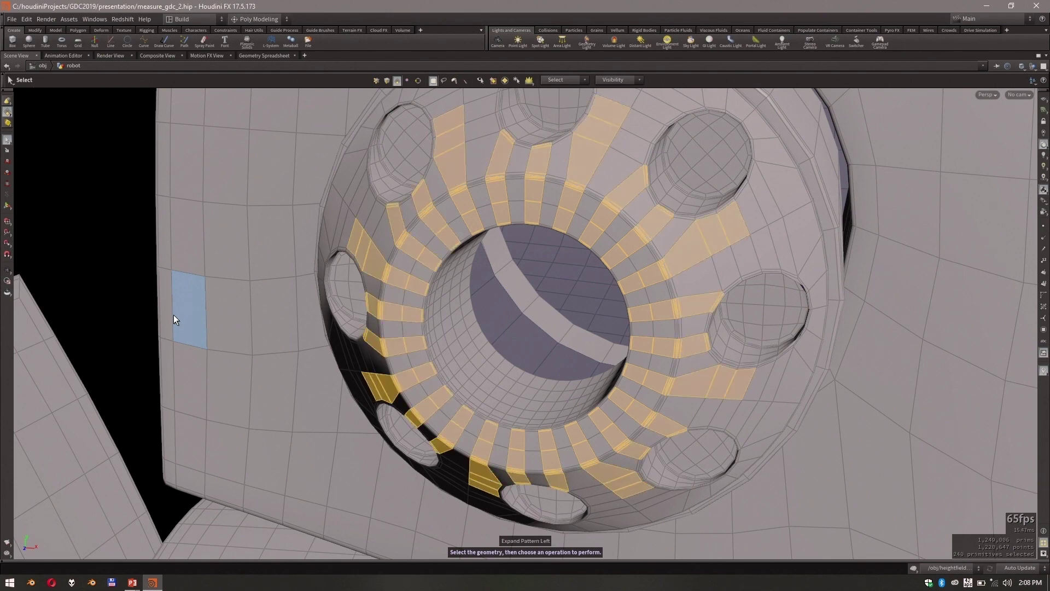
pyautogui.hotkey('shift', 'Left')
pyautogui.hotkey('shift', 'Left')
pyautogui.hotkey('shift', 'Left')
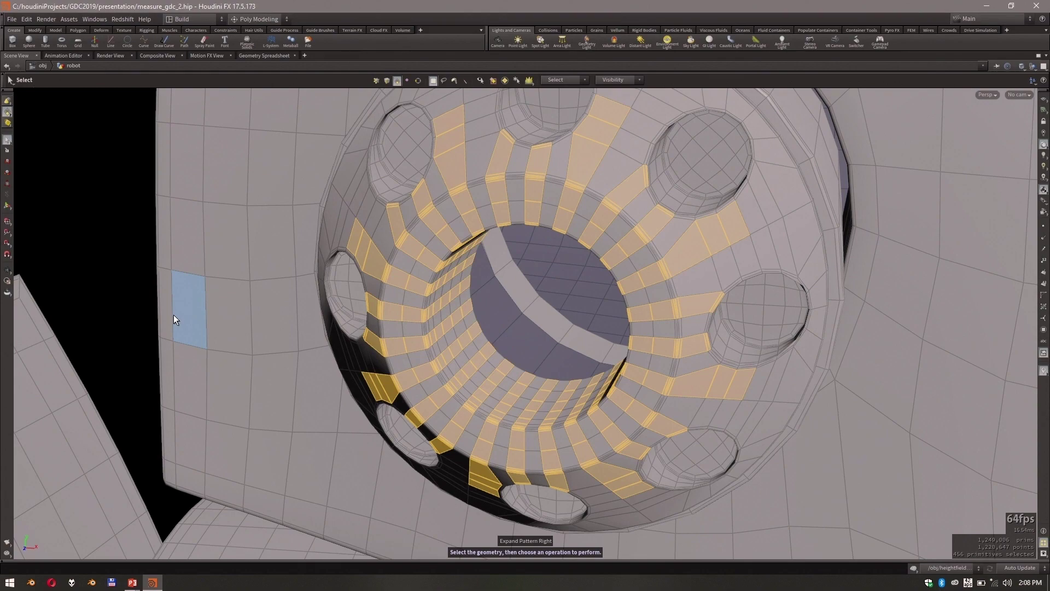
pyautogui.hotkey('shift', 'Left')
pyautogui.hotkey('shift', 'Left')
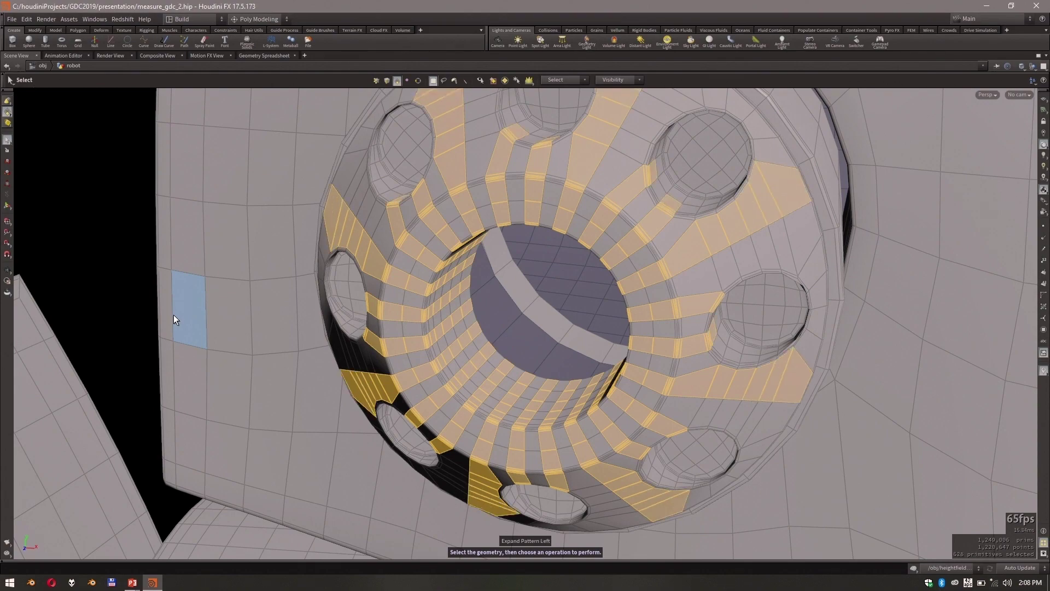
# Examine the striped face selection from several angles, around the small holes and inside the eye's central opening.
pyautogui.keyDown('alt'); pyautogui.moveTo(619, 166); pyautogui.dragTo(499, 189, button='right'); pyautogui.keyUp('alt')
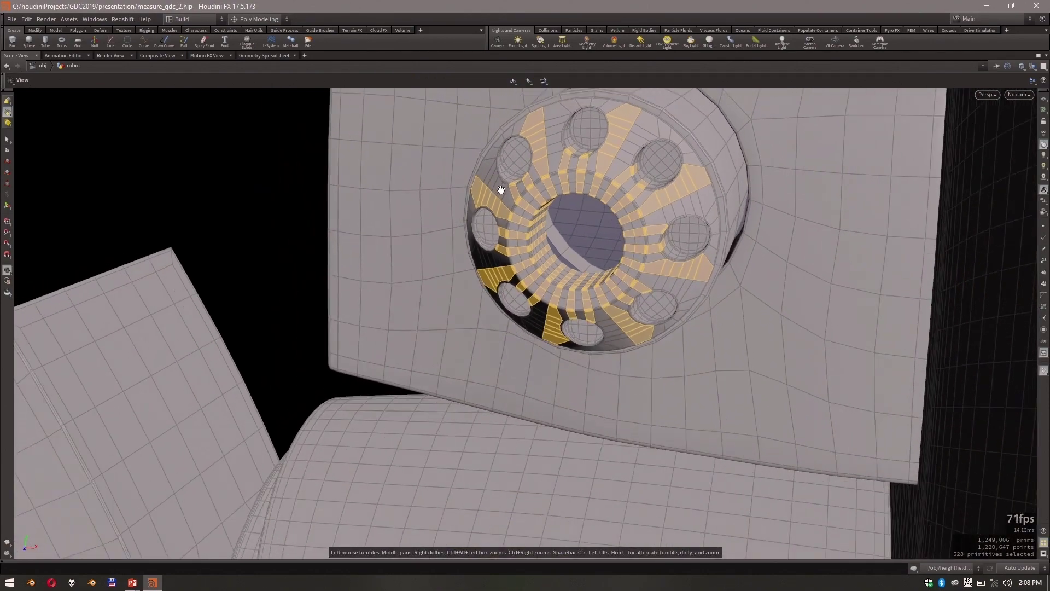
pyautogui.keyDown('alt'); pyautogui.moveTo(499, 190); pyautogui.dragTo(427, 343, button='middle'); pyautogui.keyUp('alt')
pyautogui.keyDown('alt'); pyautogui.moveTo(427, 342); pyautogui.dragTo(444, 323); pyautogui.keyUp('alt')
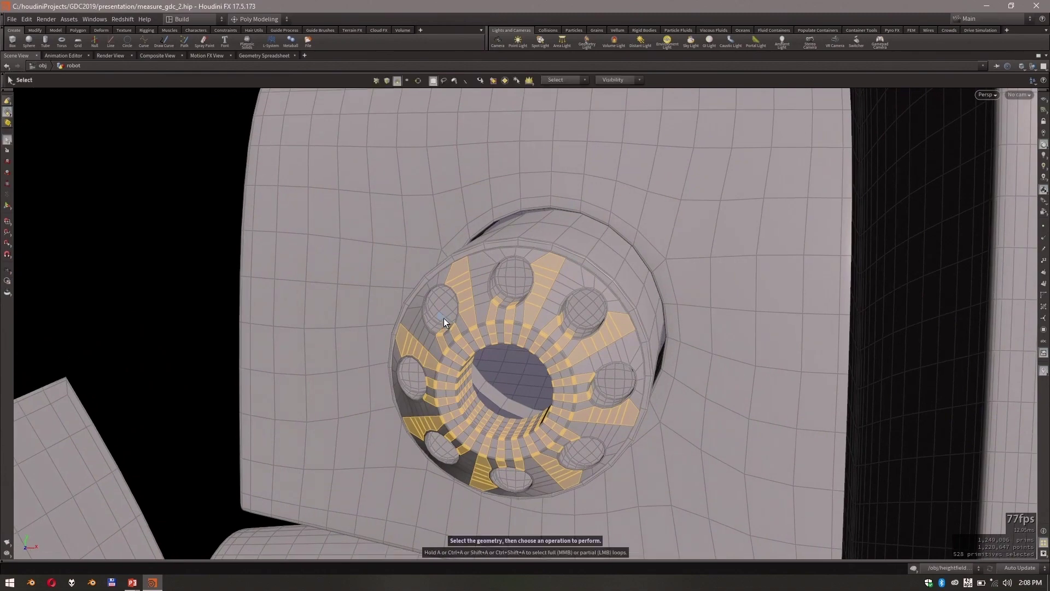
pyautogui.keyDown('alt'); pyautogui.moveTo(395, 343); pyautogui.dragTo(547, 334, button='right'); pyautogui.keyUp('alt')
pyautogui.keyDown('alt'); pyautogui.moveTo(446, 339); pyautogui.dragTo(467, 331, button='right'); pyautogui.keyUp('alt')
pyautogui.moveTo(467, 331); pyautogui.dragTo(473, 327)
pyautogui.press('s')
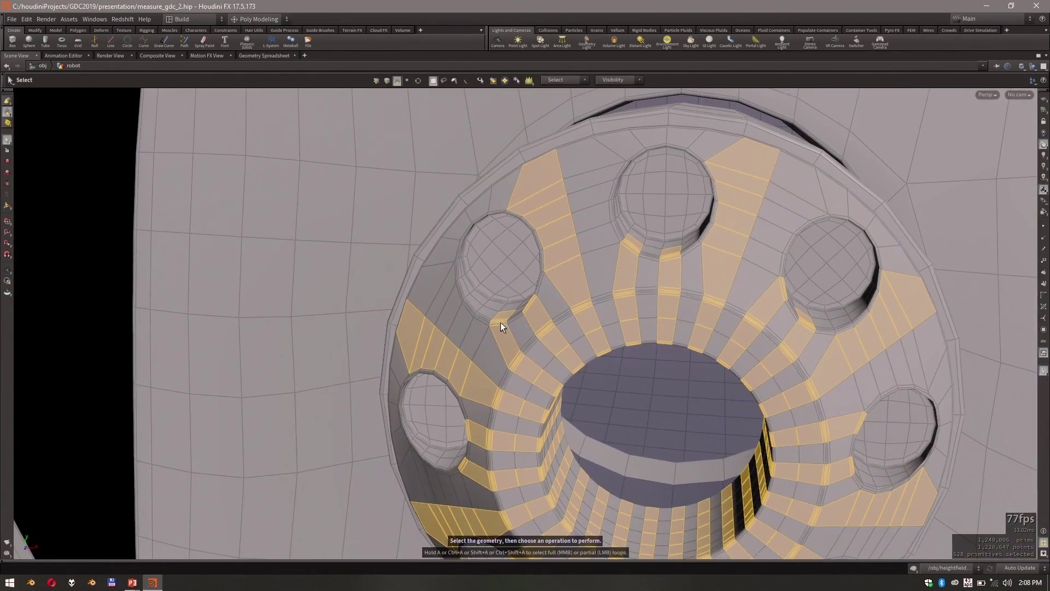
pyautogui.press('Escape')
pyautogui.moveTo(527, 330); pyautogui.dragTo(582, 349)
pyautogui.press('s')
pyautogui.moveTo(579, 294); pyautogui.dragTo(480, 271)
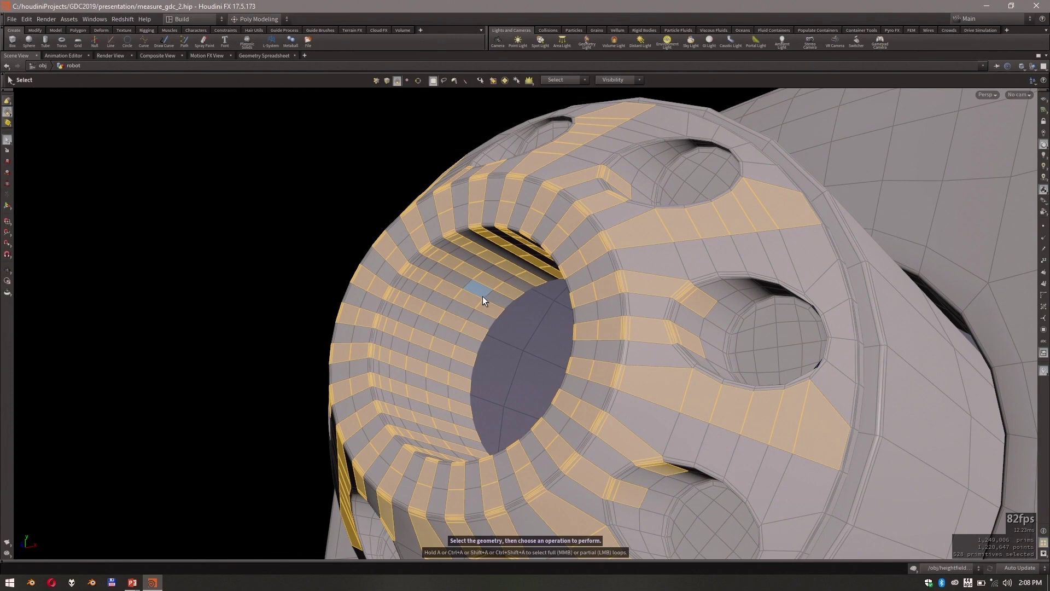
# Toggle the viewport to wireframe shading and inspect the selected faces on the eye through the head geometry.
pyautogui.press('w')
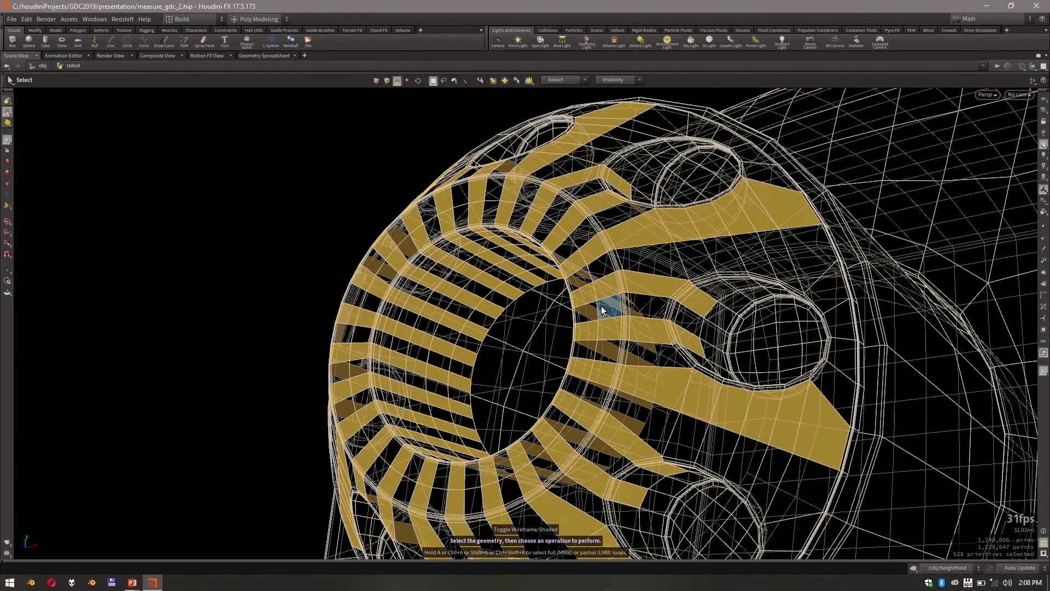
pyautogui.keyDown('alt'); pyautogui.moveTo(536, 310); pyautogui.dragTo(668, 314); pyautogui.keyUp('alt')
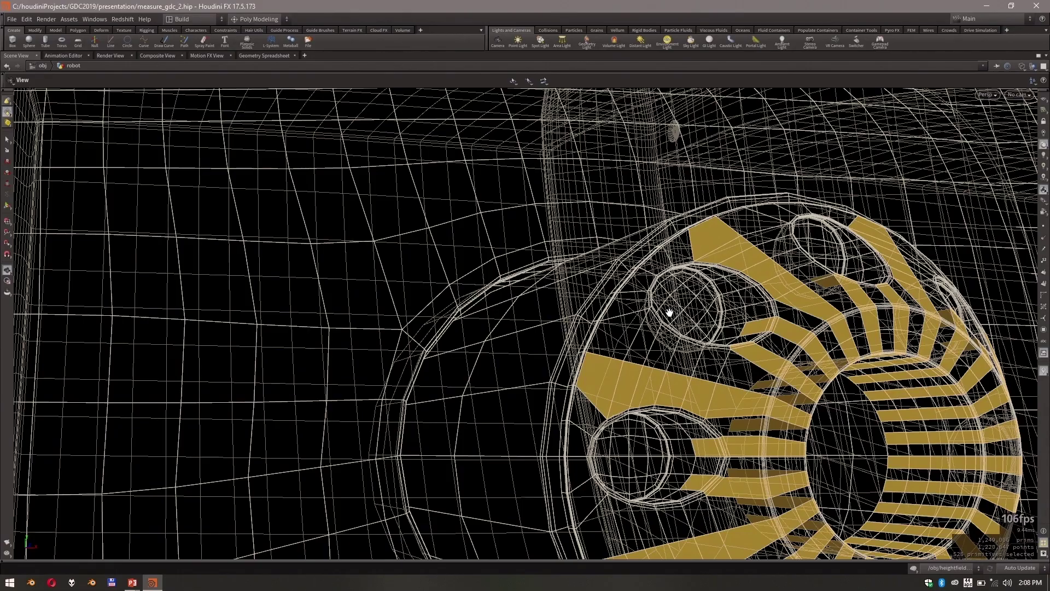
pyautogui.moveTo(727, 308); pyautogui.dragTo(445, 286, button='right')
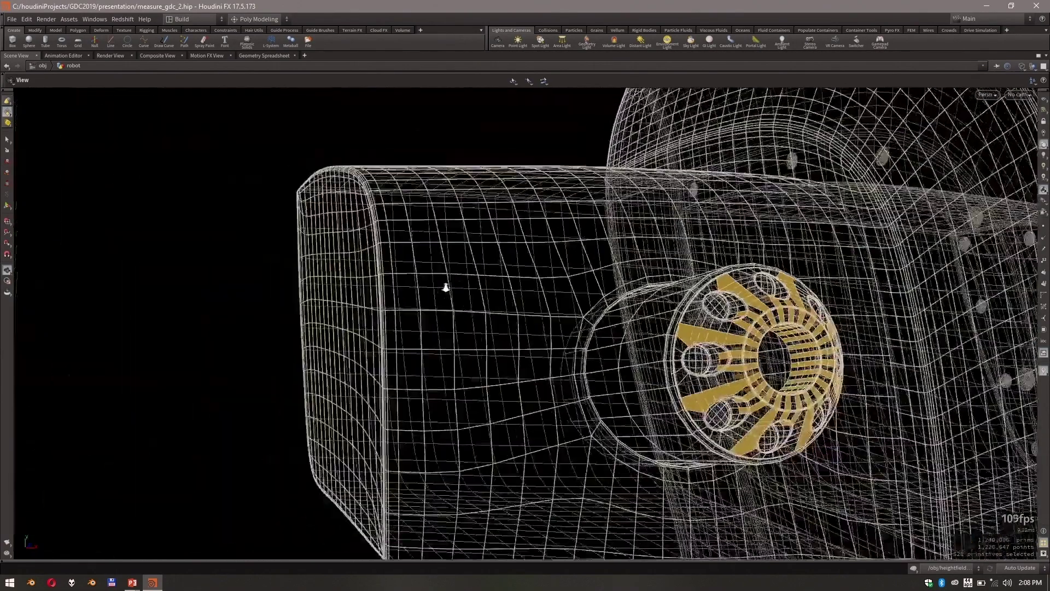
pyautogui.moveTo(368, 294); pyautogui.dragTo(305, 307)
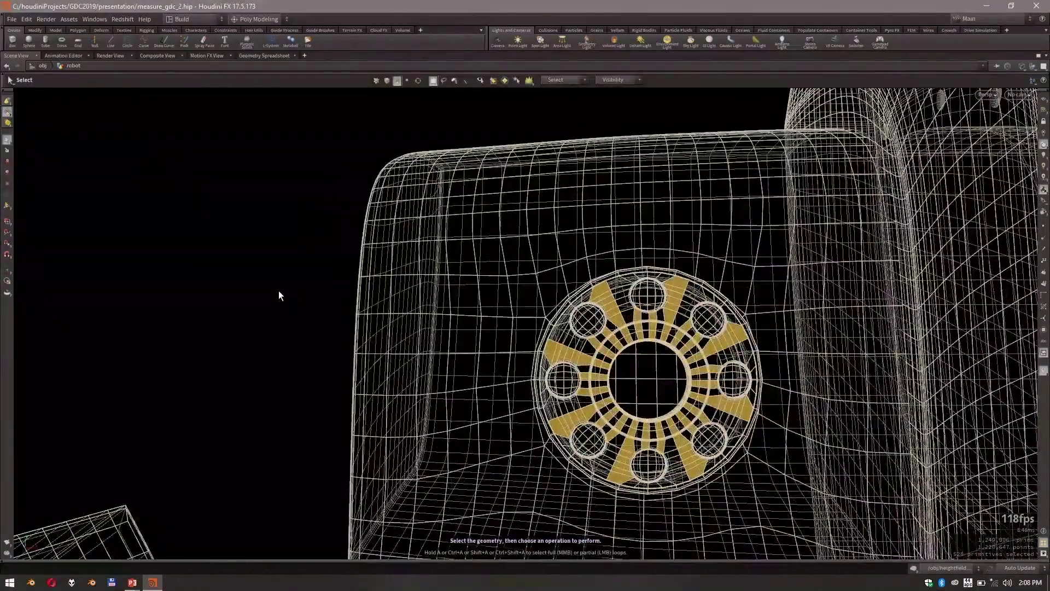
# Restore the parameter and network panes, clear the eye's face selection, and view the wireframe eye from an angle.
pyautogui.hotkey('ctrl', 'b')
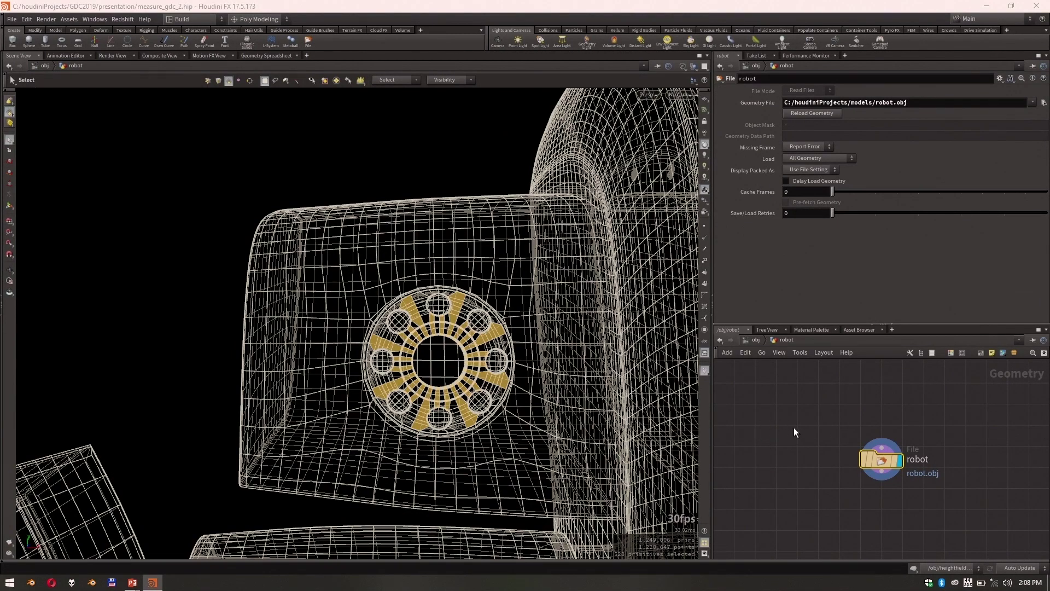
pyautogui.click(538, 419)
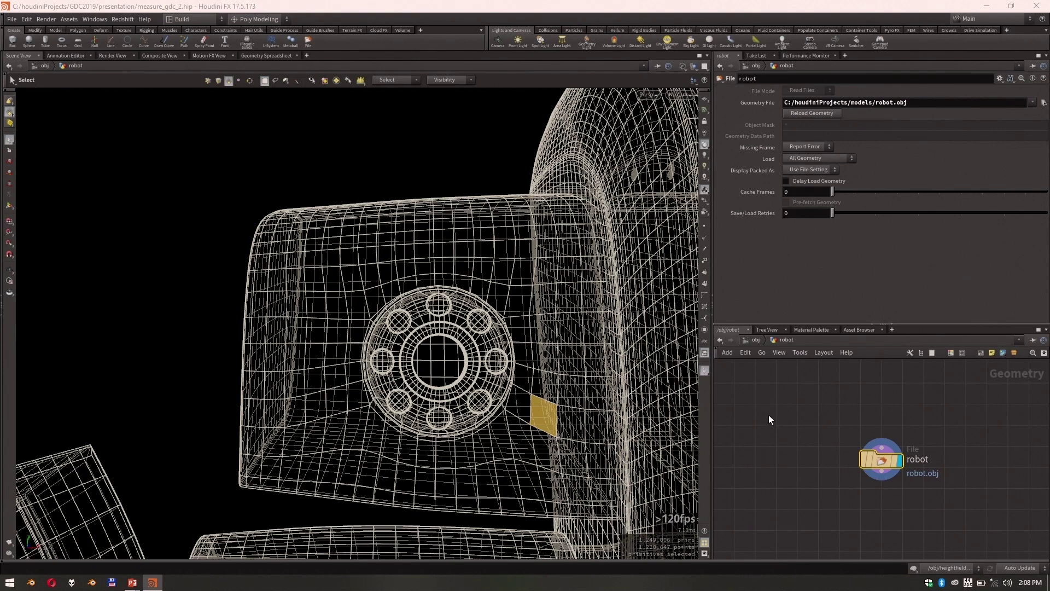
pyautogui.hotkey('alt', 'Tab')
pyautogui.hotkey('alt', 'shift', 'Tab')
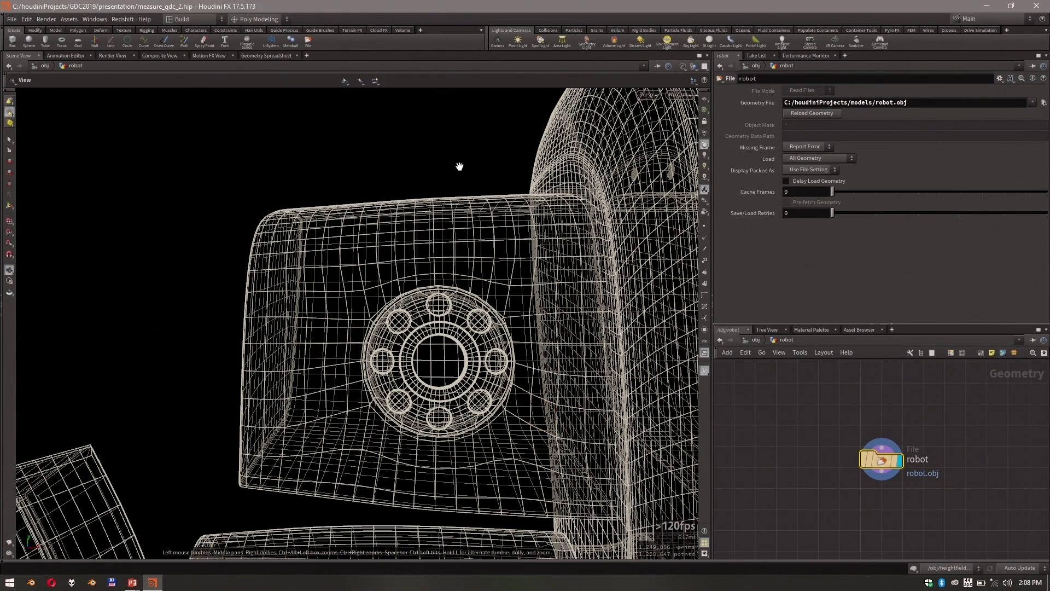
pyautogui.moveTo(460, 165)
pyautogui.keyDown('alt'); pyautogui.mouseDown()
pyautogui.moveTo(417, 138)
pyautogui.moveTo(478, 173)
pyautogui.moveTo(465, 176)
pyautogui.mouseUp(); pyautogui.keyUp('alt')
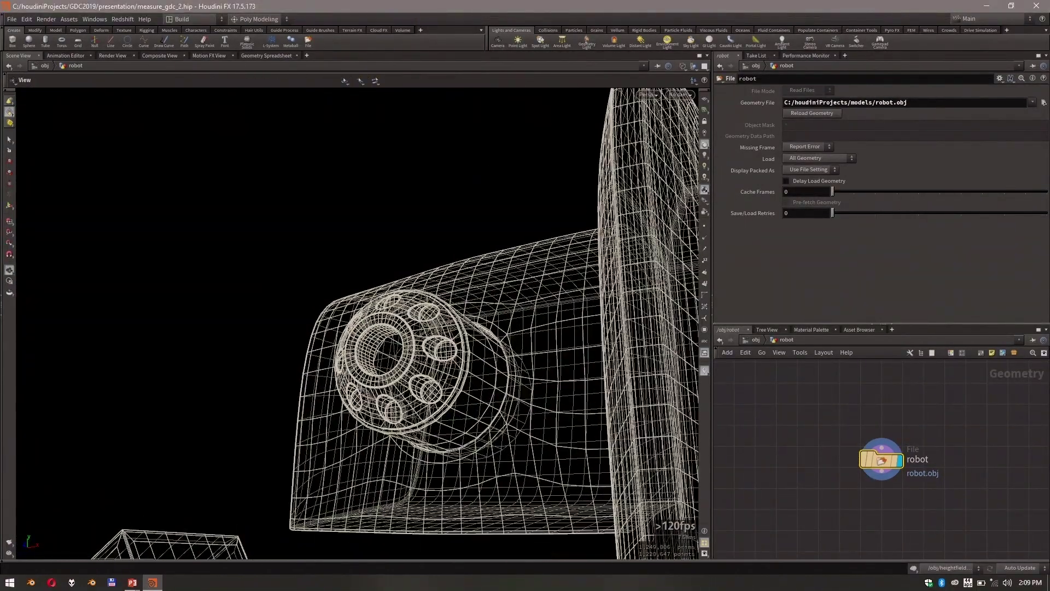
pyautogui.hotkey('alt', 'Tab')
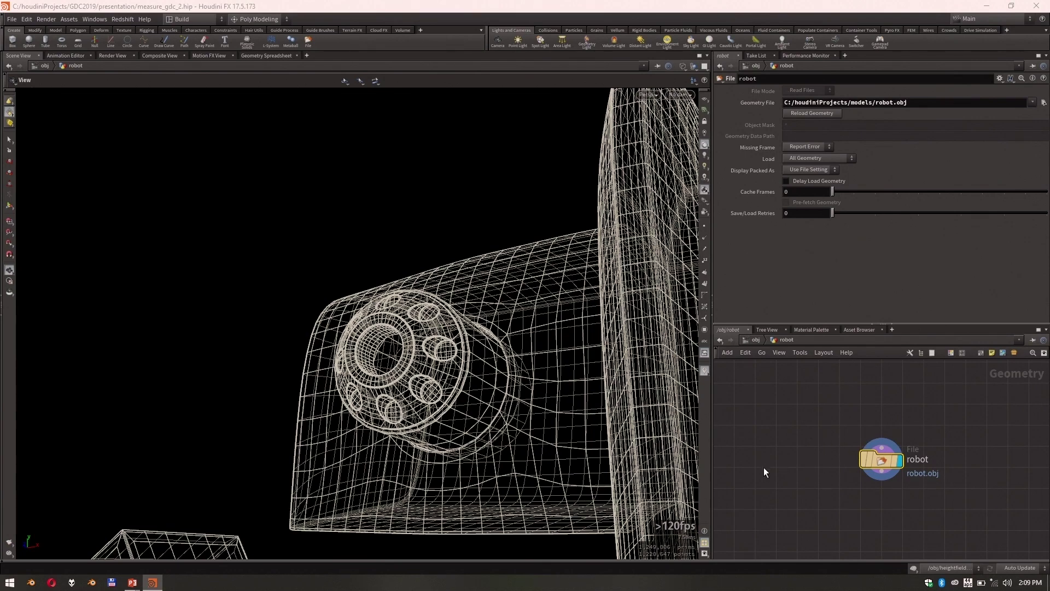
pyautogui.hotkey('alt', 'Tab')
pyautogui.hotkey('alt', 'Tab')
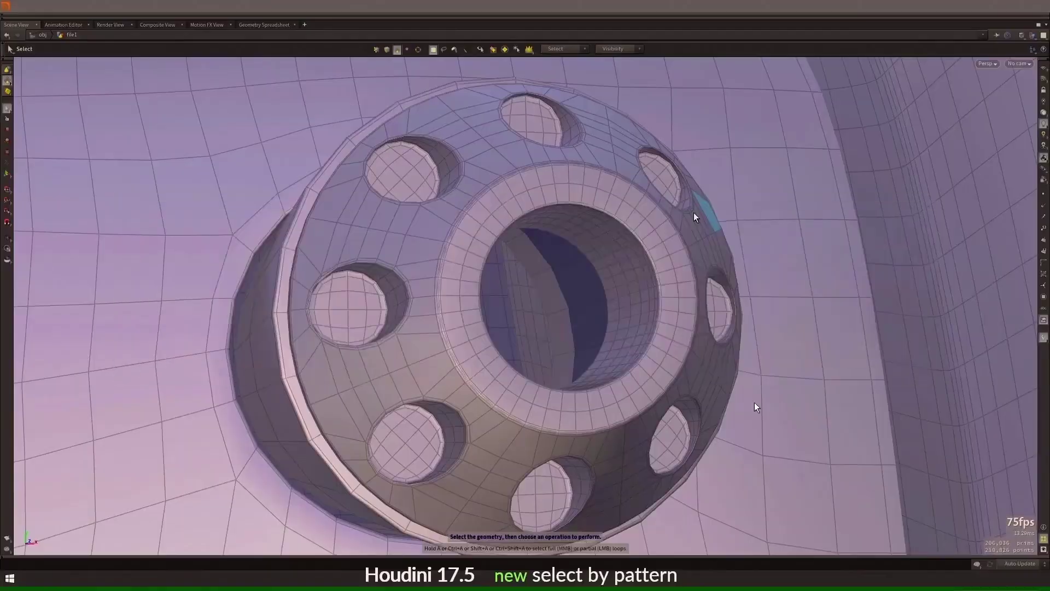
pyautogui.moveTo(950, 3)
pyautogui.mouseDown()
pyautogui.moveTo(950, 13)
pyautogui.moveTo(949, 0)
pyautogui.mouseUp()
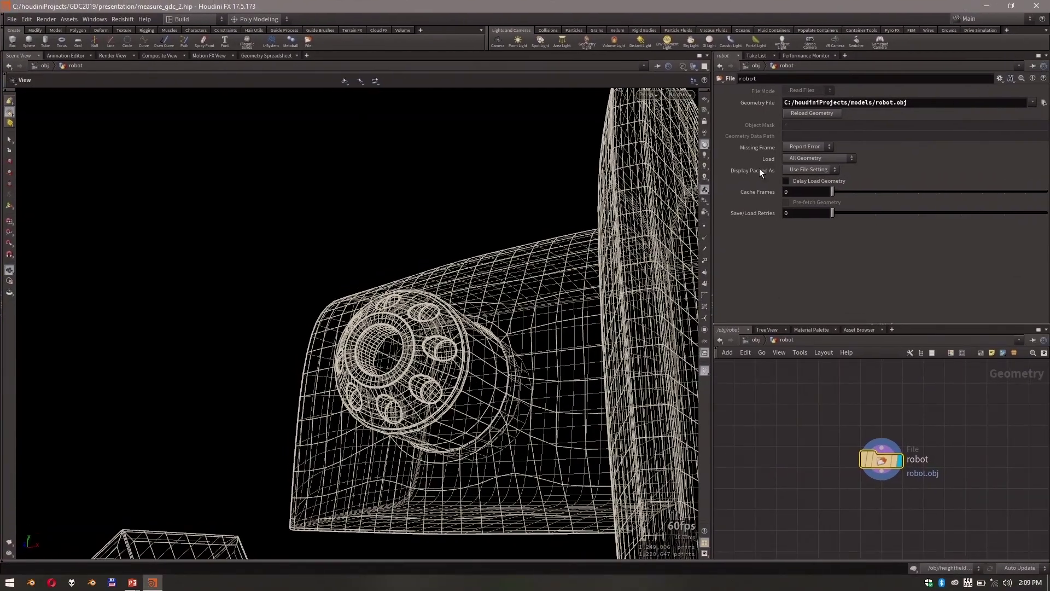
pyautogui.hotkey('ctrl', 'b')
pyautogui.hotkey('ctrl', 'b')
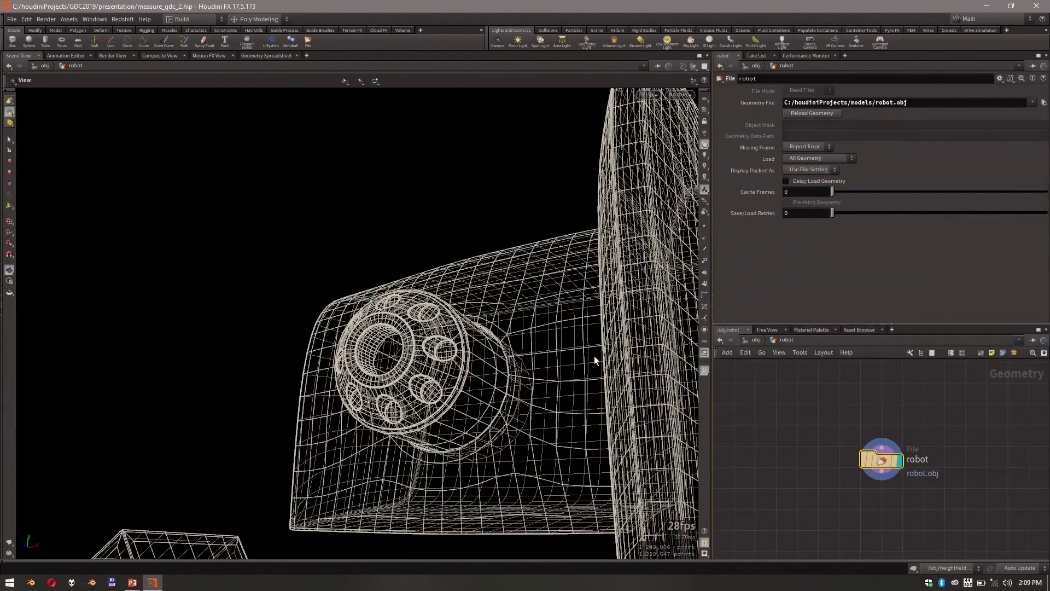
pyautogui.moveTo(241, 268); pyautogui.dragTo(95, 245, button='middle')
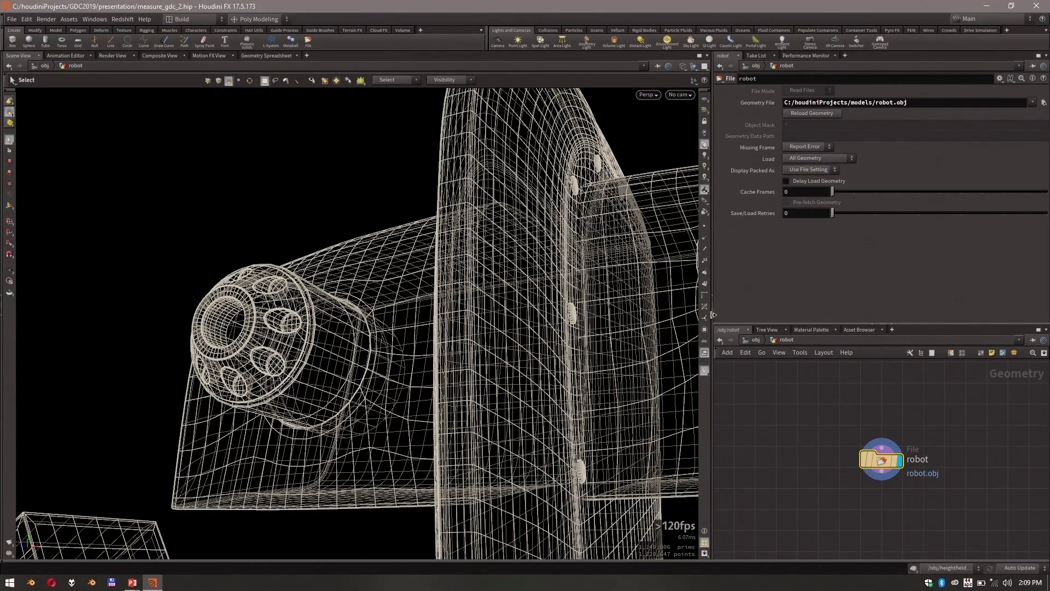
pyautogui.hotkey('ctrl', 'b')
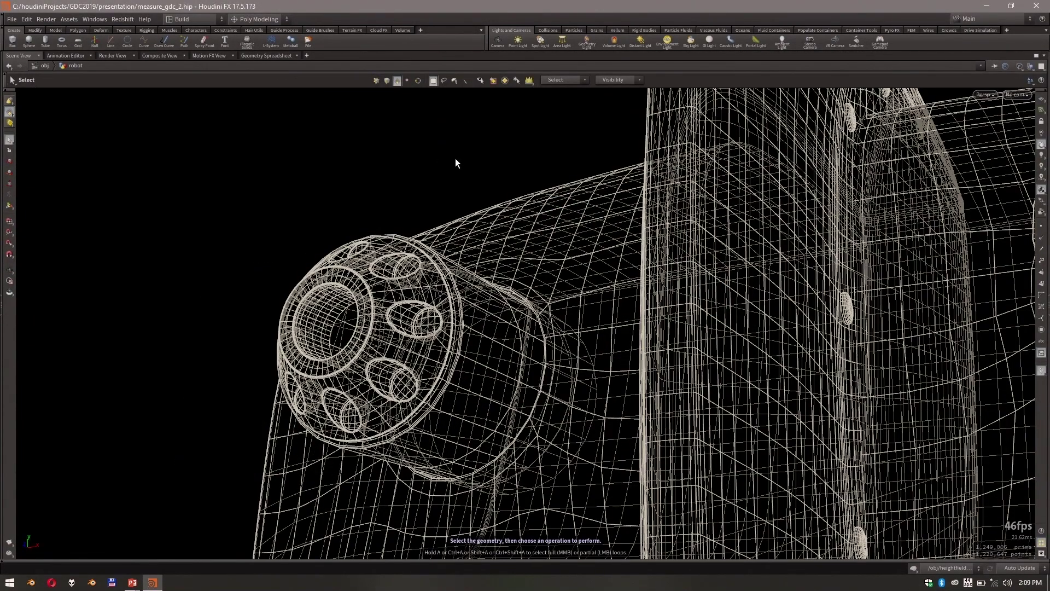
pyautogui.hotkey('alt', ']')
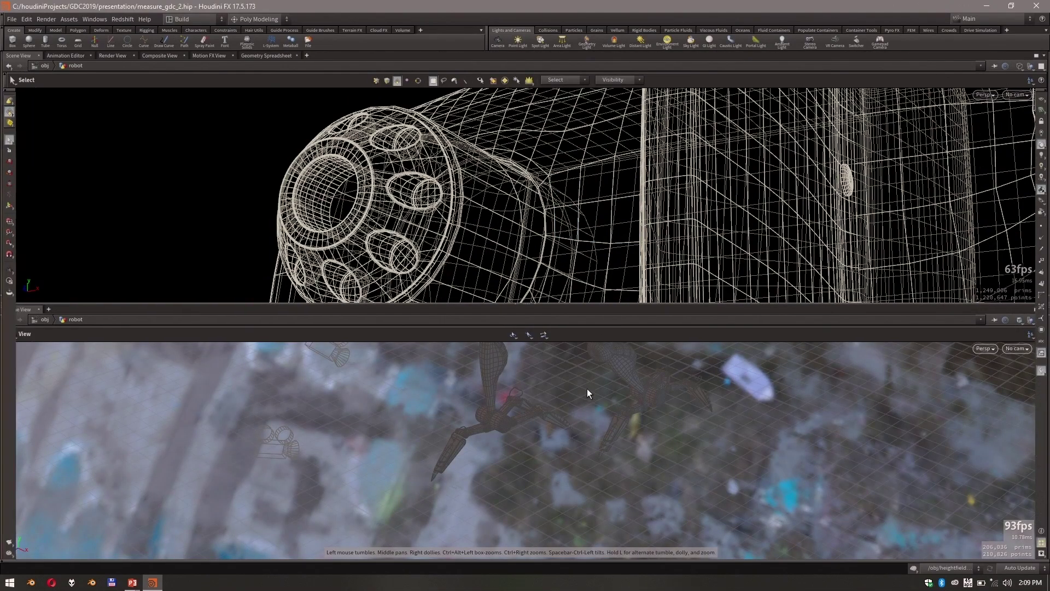
pyautogui.hotkey('ctrl', 'w')
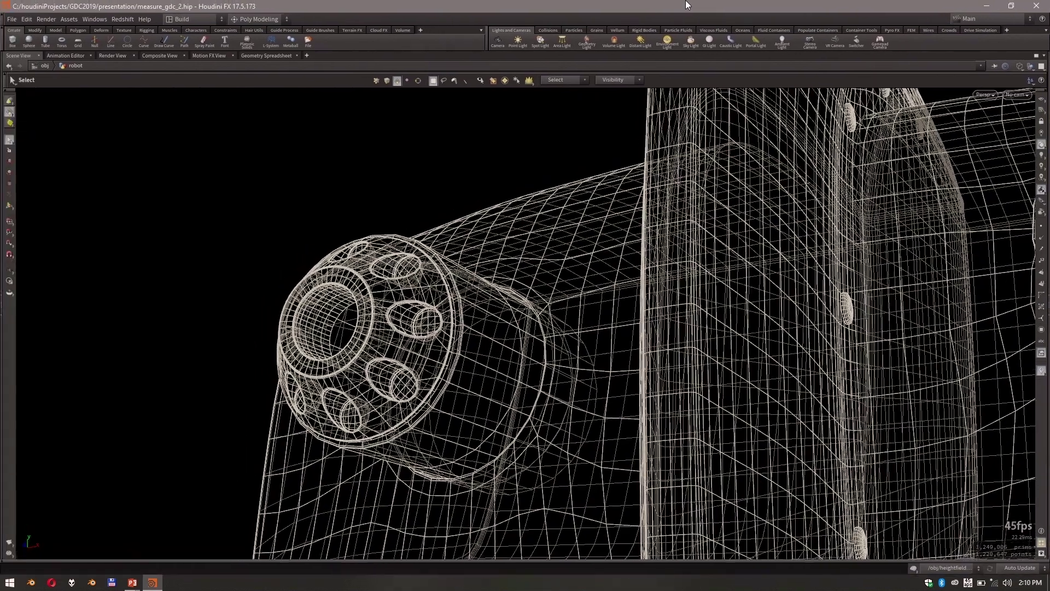
# Quit Houdini discarding the changes to measure_gdc_2.hip and relaunch Houdini 17.5.173 from the desktop.
pyautogui.click(1043, 5)
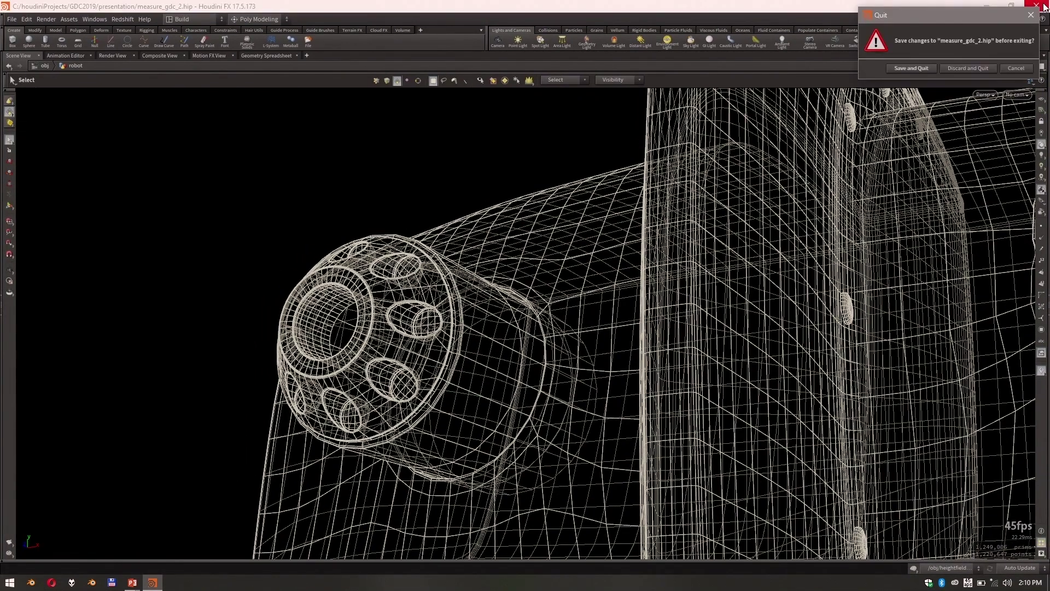
pyautogui.click(973, 68)
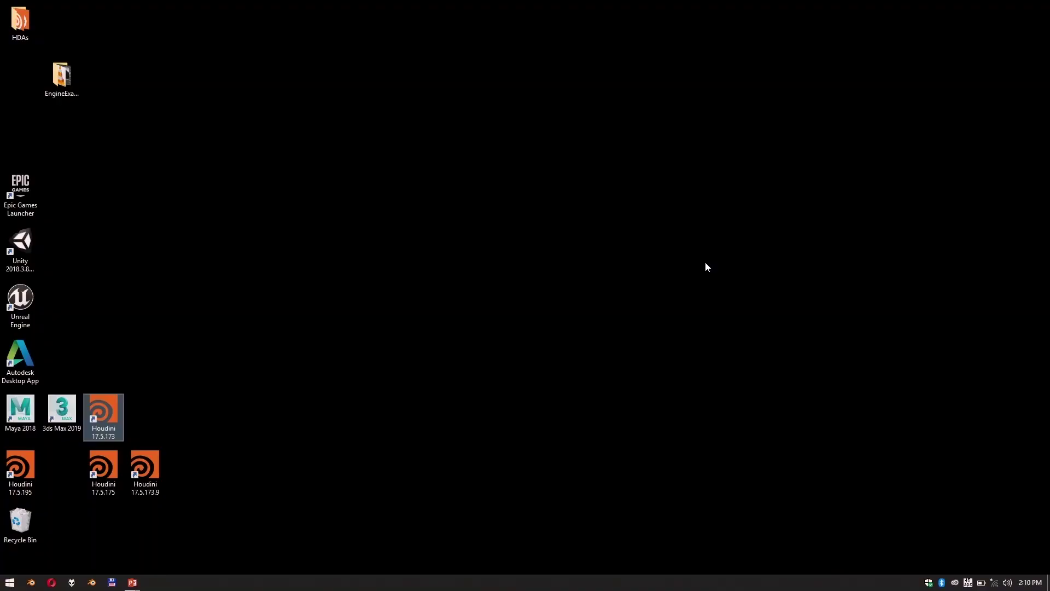
pyautogui.doubleClick(104, 422)
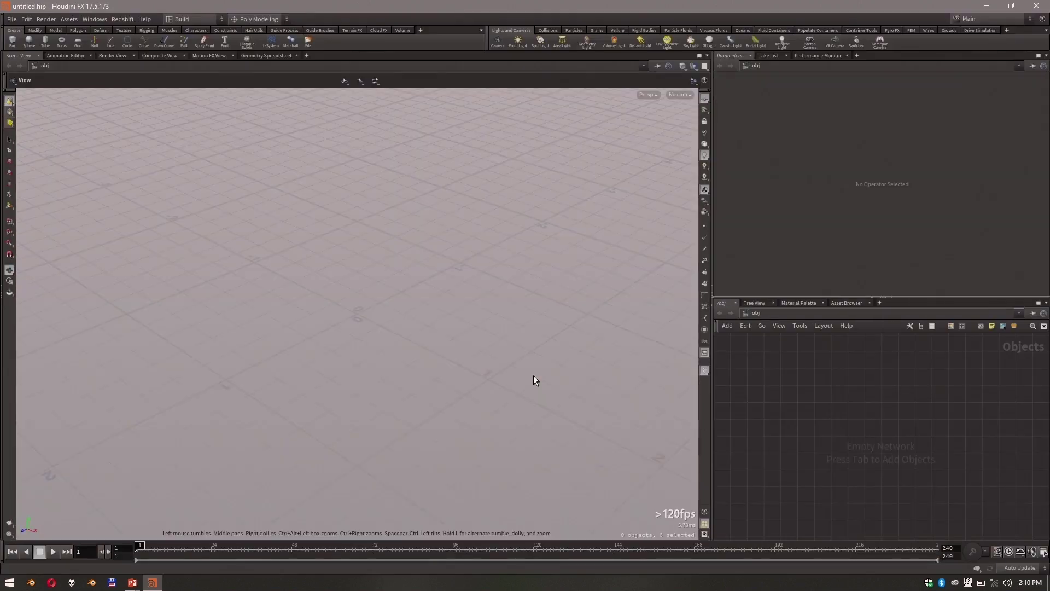
# Open the scene file measure_gdc_2.hip from C:/houdiniProjects/GDC2019/presentation.
pyautogui.hotkey('ctrl', 'o')
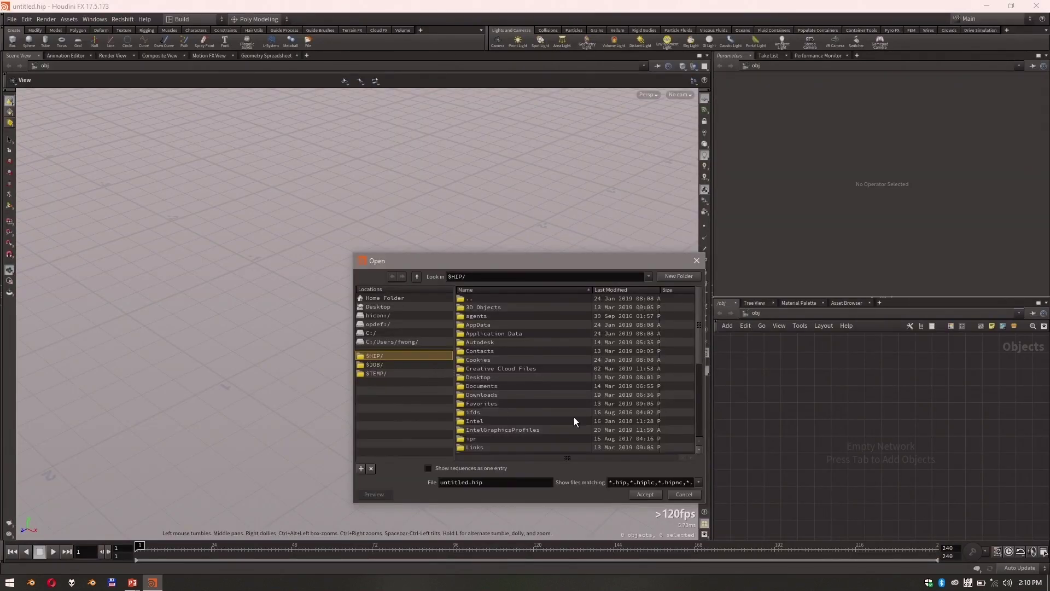
pyautogui.click(404, 334)
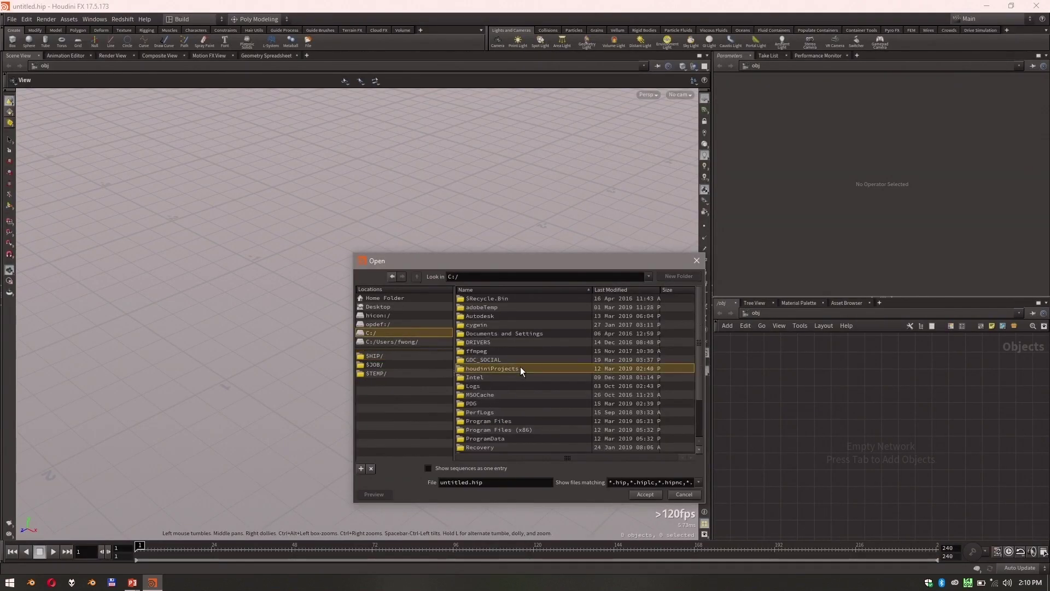
pyautogui.doubleClick(520, 368)
pyautogui.doubleClick(506, 352)
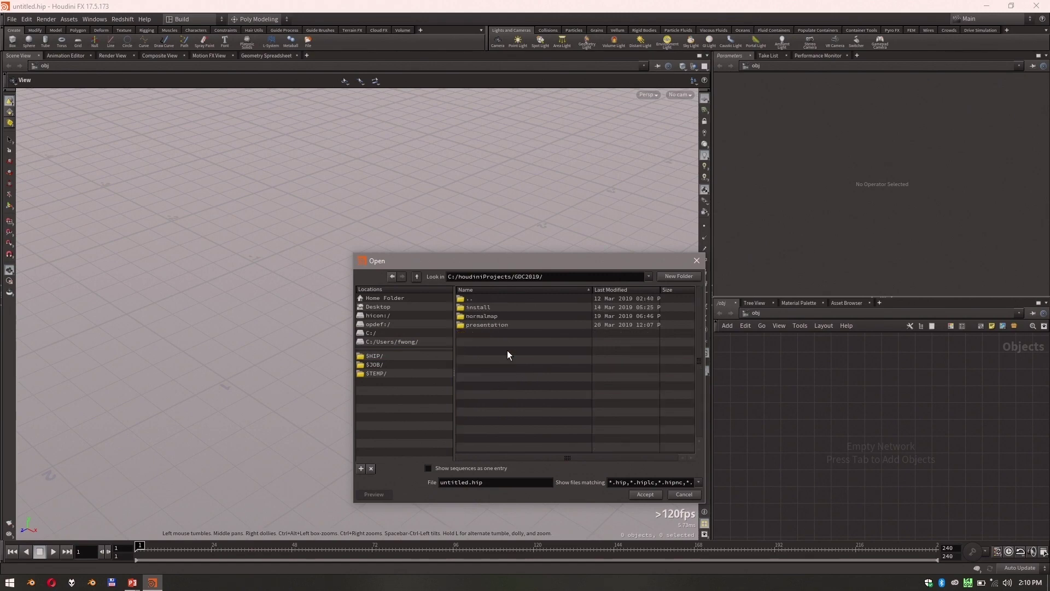
pyautogui.doubleClick(501, 326)
pyautogui.click(497, 430)
pyautogui.doubleClick(497, 429)
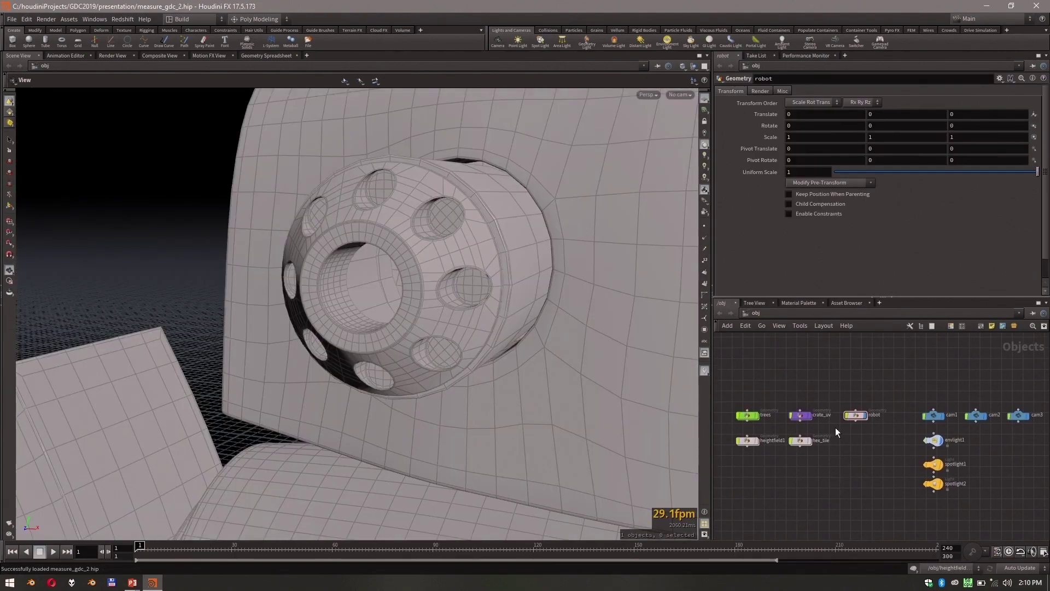
# Display the crate_uv object instead of the robot and enter its geometry network.
pyautogui.click(857, 415)
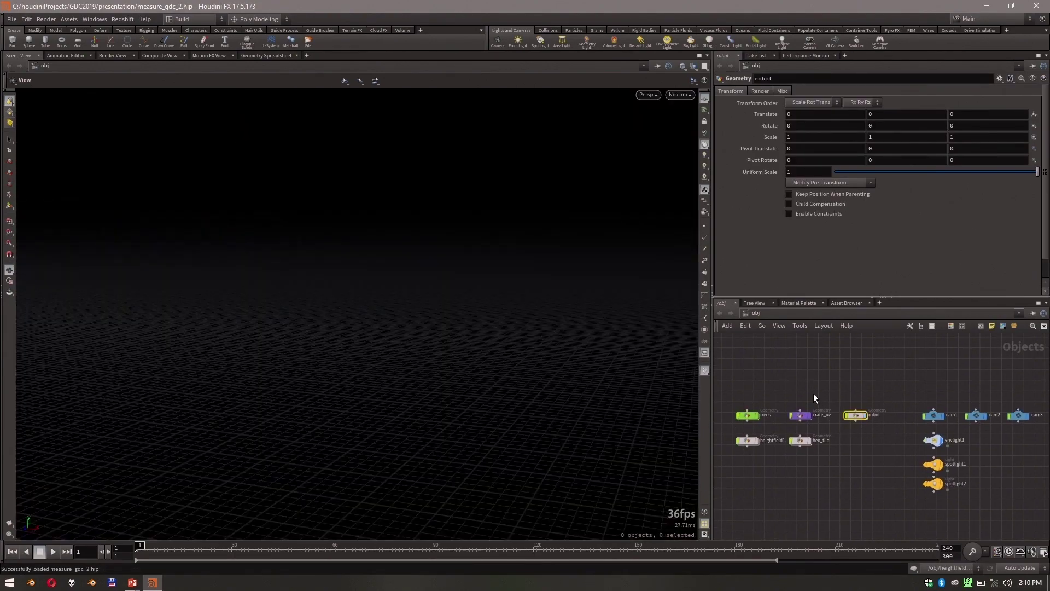
pyautogui.moveTo(818, 432); pyautogui.dragTo(819, 431)
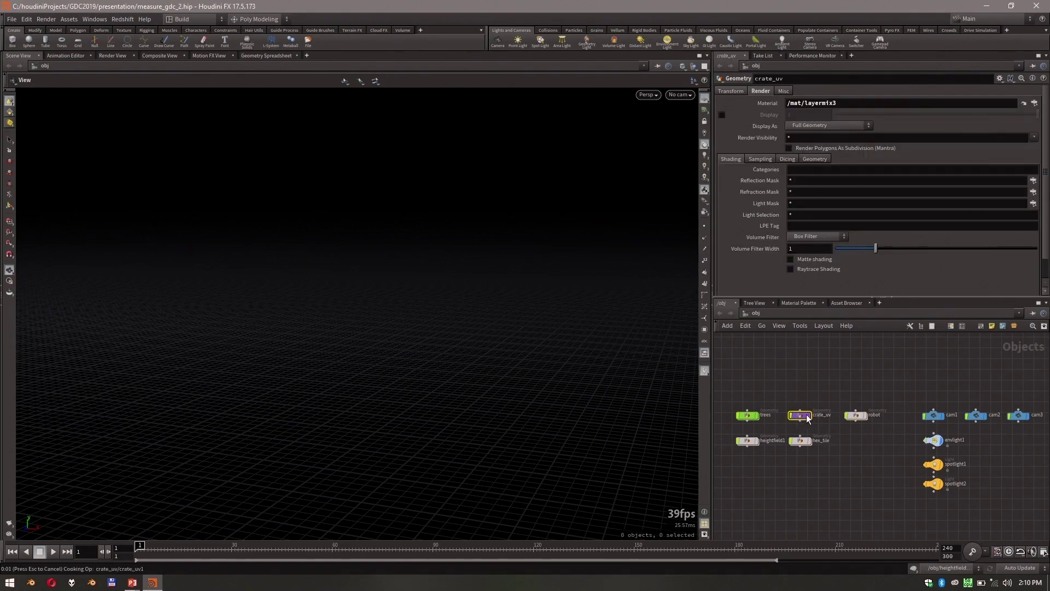
pyautogui.hotkey('space', 'g')
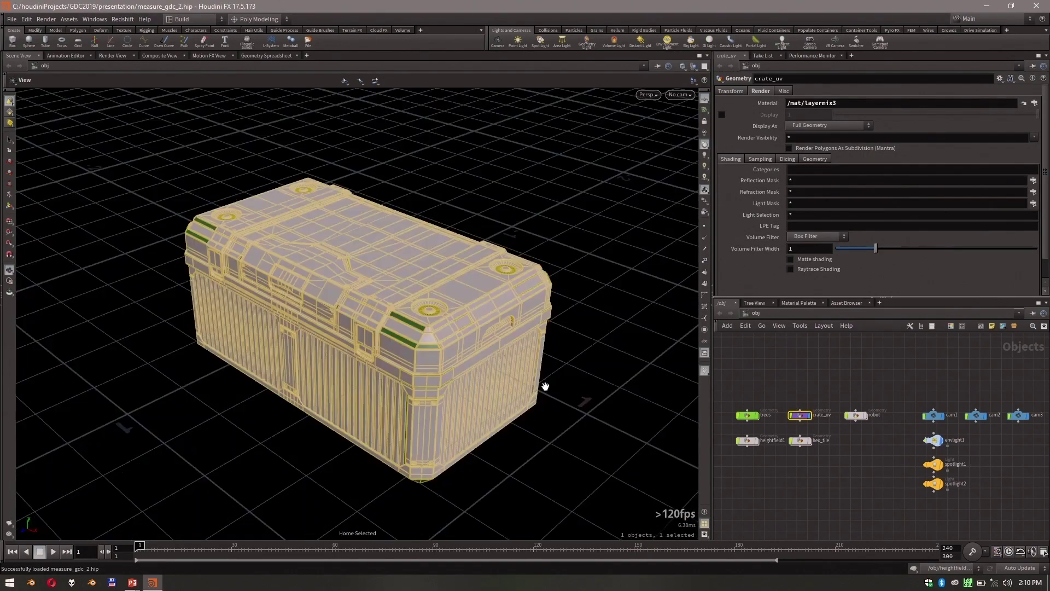
pyautogui.moveTo(462, 379); pyautogui.dragTo(494, 368)
pyautogui.press('i')
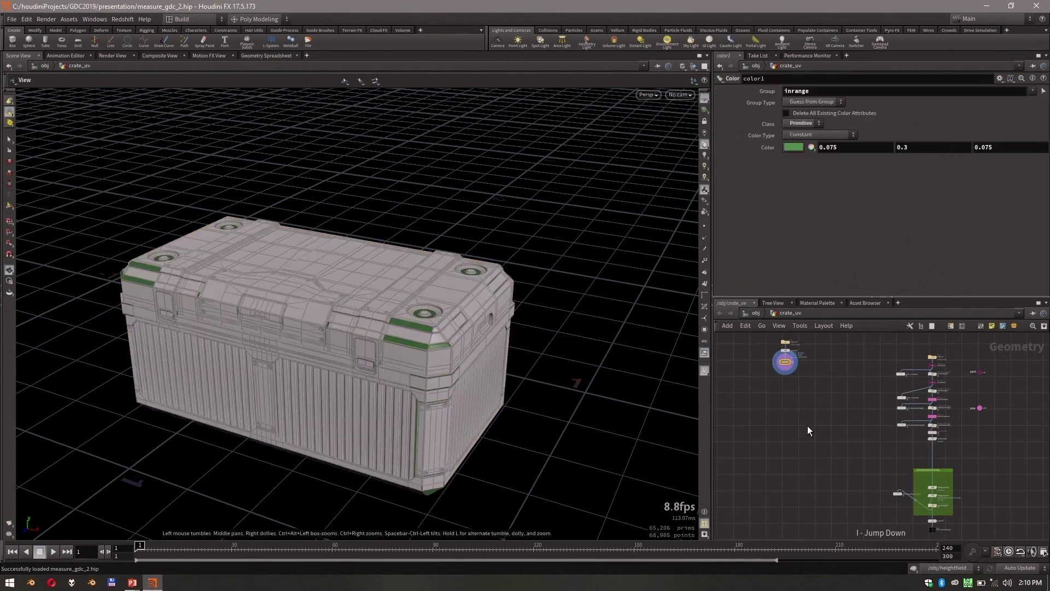
# Set the display flag on the source node above color1 and frame the uncoloured crate up close.
pyautogui.moveTo(779, 333); pyautogui.dragTo(794, 416, button='middle')
pyautogui.press('r')
pyautogui.moveTo(783, 416); pyautogui.dragTo(809, 429)
pyautogui.hotkey('space', 'g')
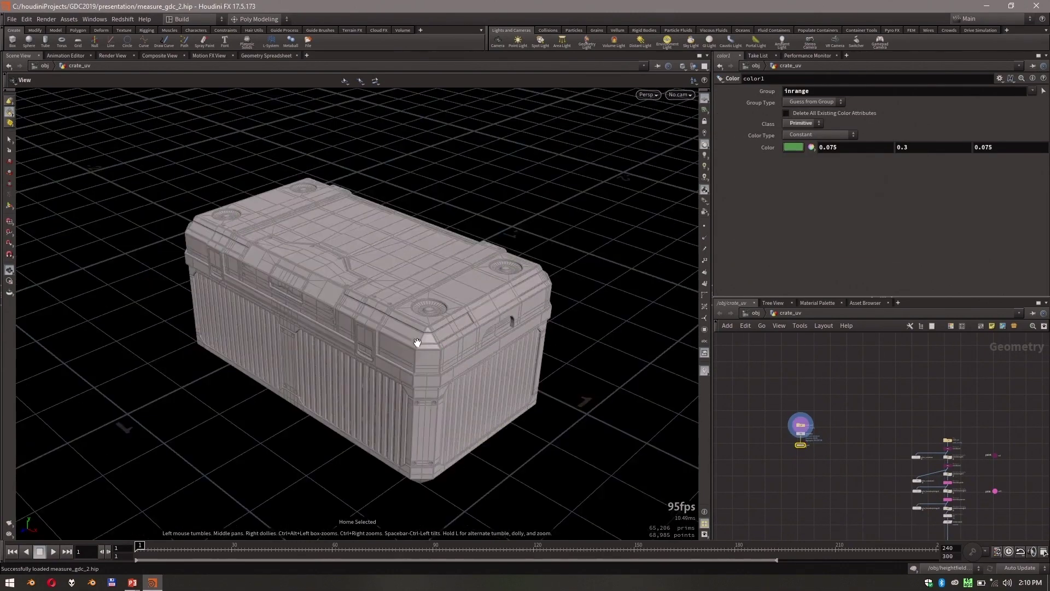
pyautogui.moveTo(398, 341); pyautogui.dragTo(553, 338, button='right')
pyautogui.moveTo(494, 330); pyautogui.dragTo(604, 325)
# Switch to the PowerPoint slide show, advance to the "select by face normal" slide, and return to Houdini.
pyautogui.hotkey('alt', 'Tab')
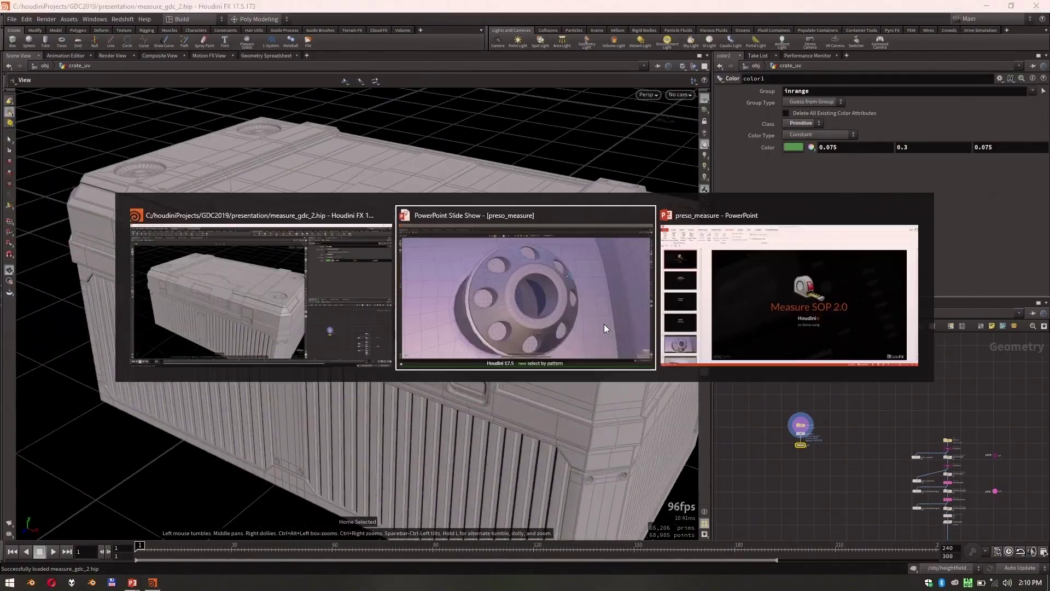
pyautogui.press('Right')
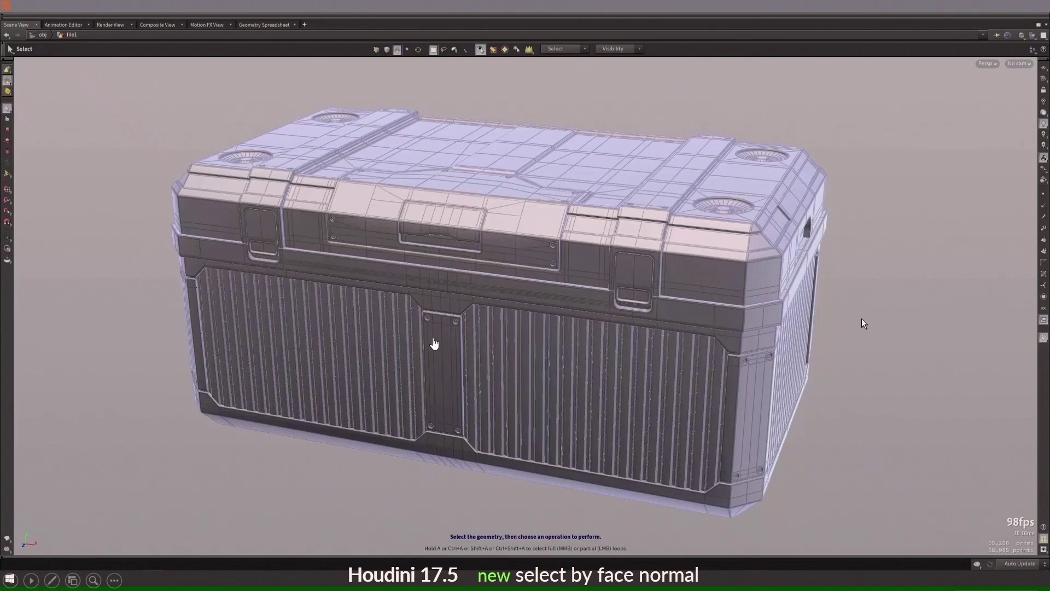
pyautogui.hotkey('alt', 'Tab')
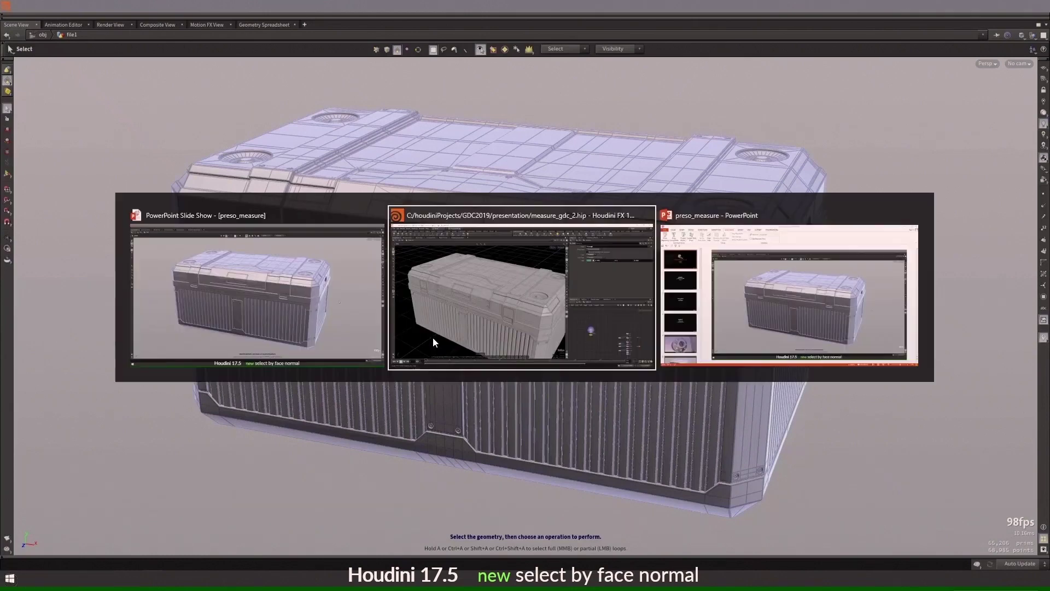
# Hide the reference grid and maximize the viewport on the latch panel at the front of the crate's lid.
pyautogui.moveTo(307, 332); pyautogui.dragTo(659, 243, button='right')
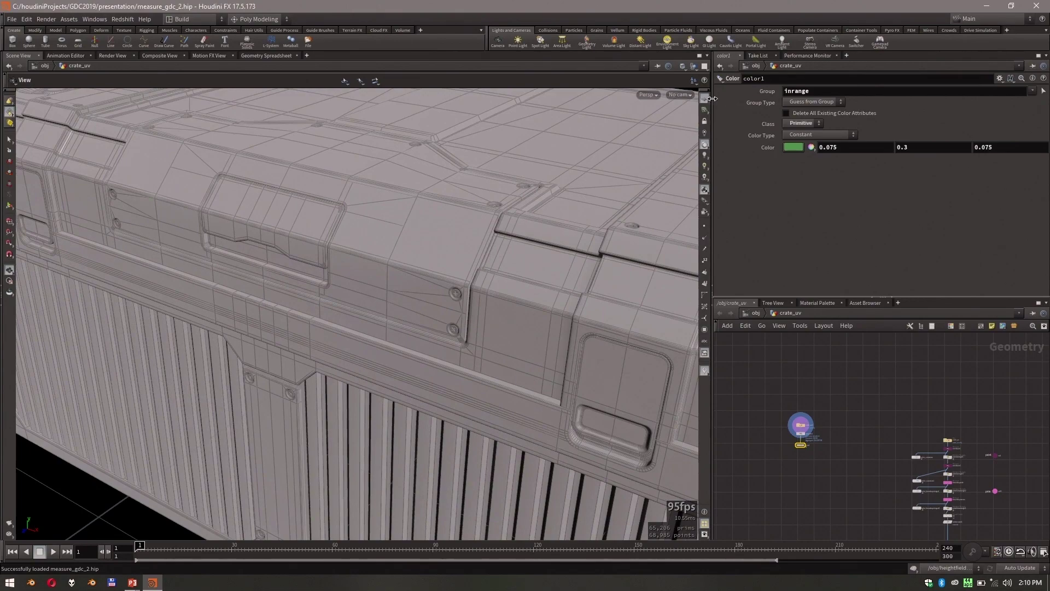
pyautogui.click(705, 99)
pyautogui.hotkey('ctrl', 'b')
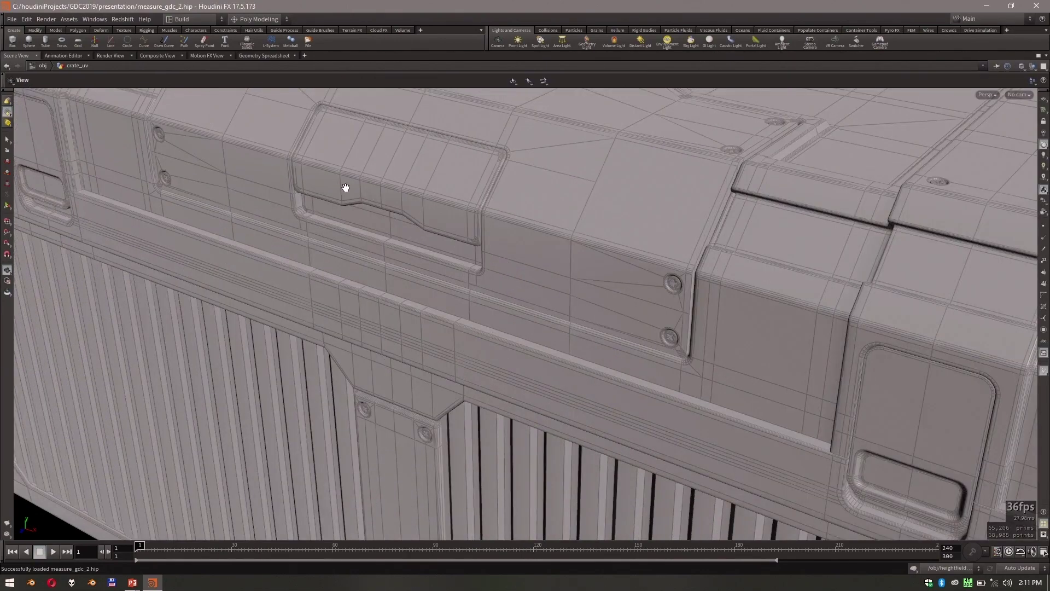
pyautogui.moveTo(345, 188); pyautogui.dragTo(425, 290, button='middle')
pyautogui.moveTo(424, 291); pyautogui.dragTo(464, 351, button='right')
pyautogui.moveTo(464, 352); pyautogui.dragTo(472, 370)
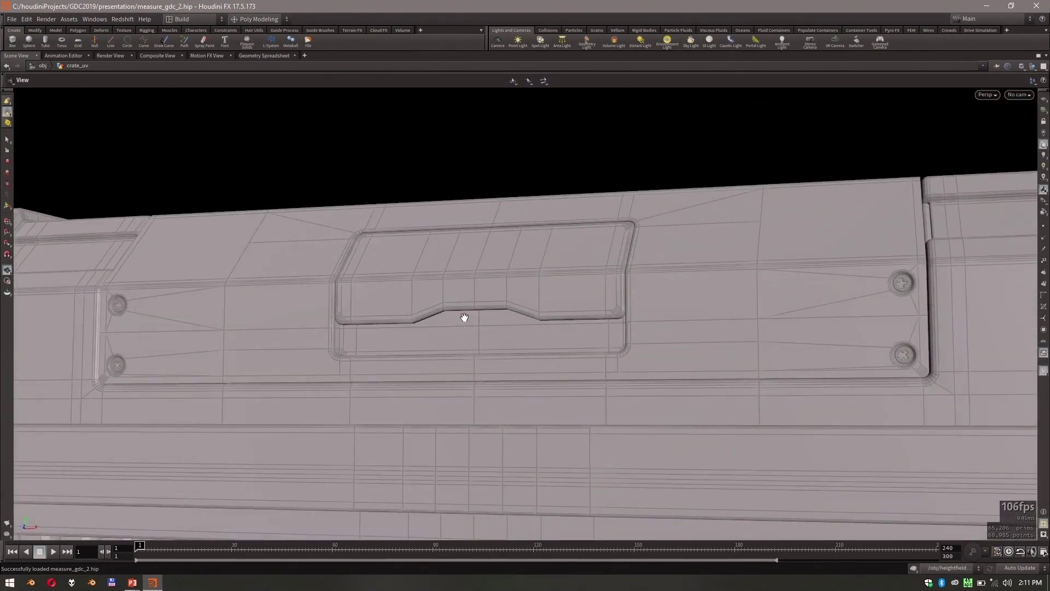
pyautogui.hotkey('space', '3')
pyautogui.hotkey('space', '1')
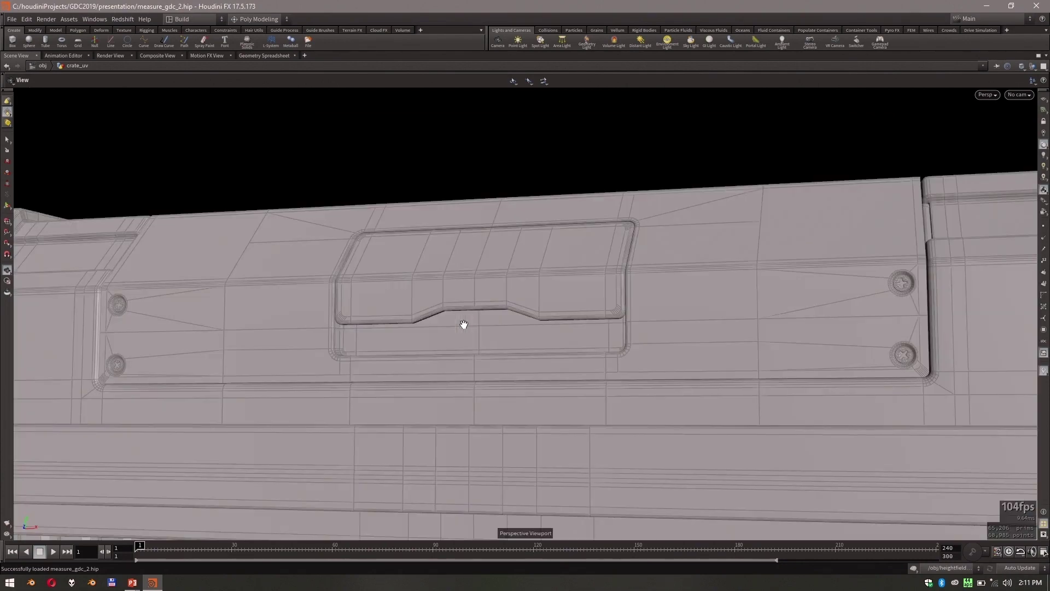
# Select the flat faces in the recess below the latch flap and expand the selection to the whole connected plate.
pyautogui.press('s')
pyautogui.click(464, 325)
pyautogui.click(465, 320)
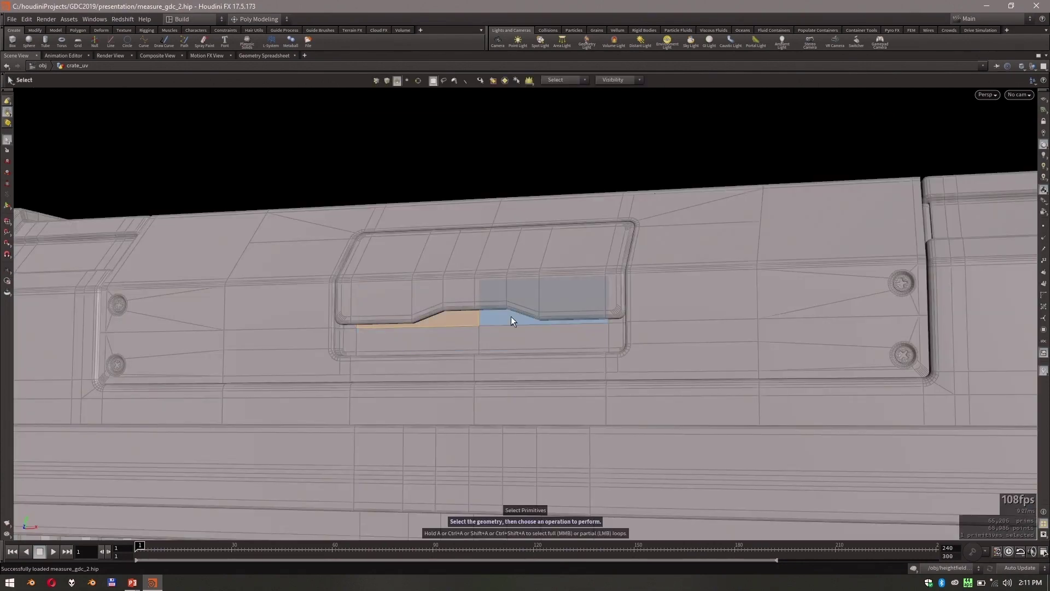
pyautogui.keyDown('shift'); pyautogui.click(511, 317); pyautogui.keyUp('shift')
pyautogui.keyDown('shift'); pyautogui.click(500, 341); pyautogui.keyUp('shift')
pyautogui.keyDown('shift'); pyautogui.click(445, 344); pyautogui.keyUp('shift')
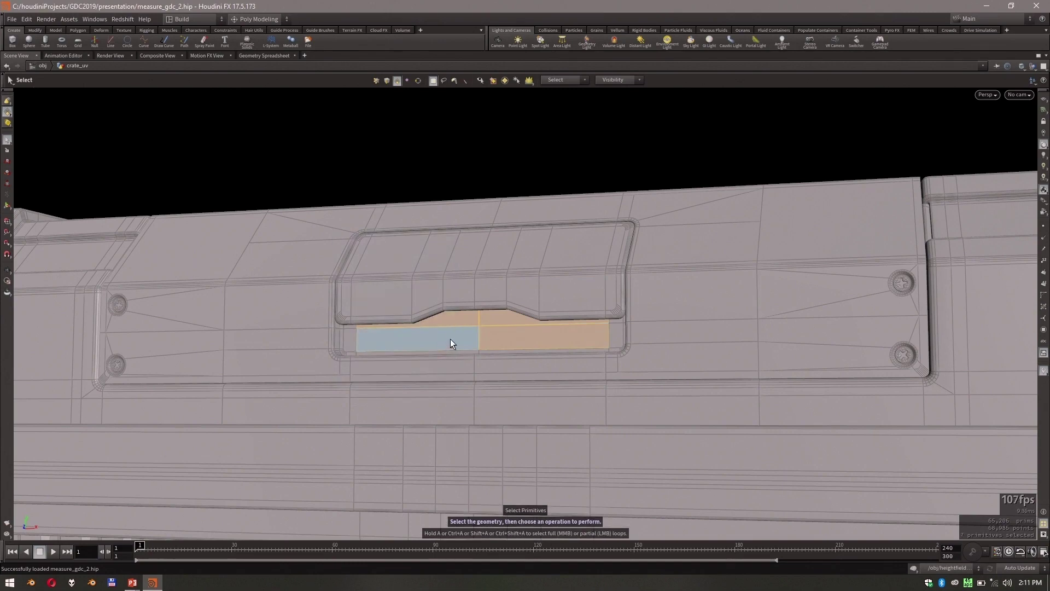
pyautogui.doubleClick(541, 333)
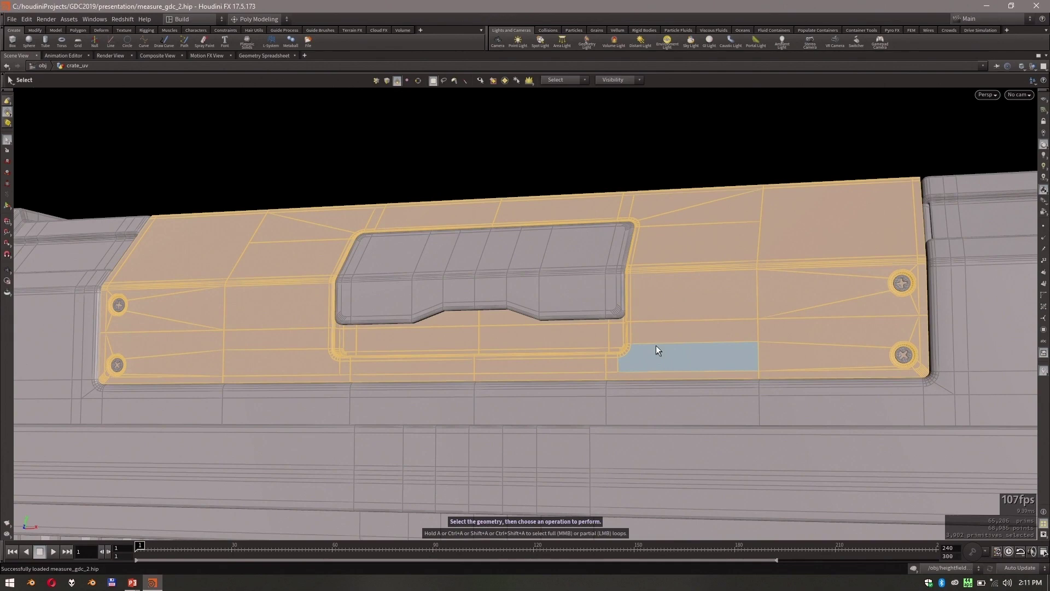
# Select the recess faces below the latch flap by picking them individually, and clear the selection.
pyautogui.click(521, 336)
pyautogui.keyDown('shift'); pyautogui.click(498, 314); pyautogui.keyUp('shift')
pyautogui.keyDown('shift'); pyautogui.click(464, 320); pyautogui.keyUp('shift')
pyautogui.keyDown('shift'); pyautogui.click(465, 335); pyautogui.keyUp('shift')
pyautogui.keyDown('shift'); pyautogui.click(612, 335); pyautogui.keyUp('shift')
pyautogui.keyDown('shift'); pyautogui.click(615, 324); pyautogui.keyUp('shift')
pyautogui.keyDown('alt'); pyautogui.moveTo(614, 324); pyautogui.dragTo(652, 331); pyautogui.keyUp('alt')
pyautogui.keyDown('alt'); pyautogui.moveTo(652, 331); pyautogui.dragTo(771, 331, button='right'); pyautogui.keyUp('alt')
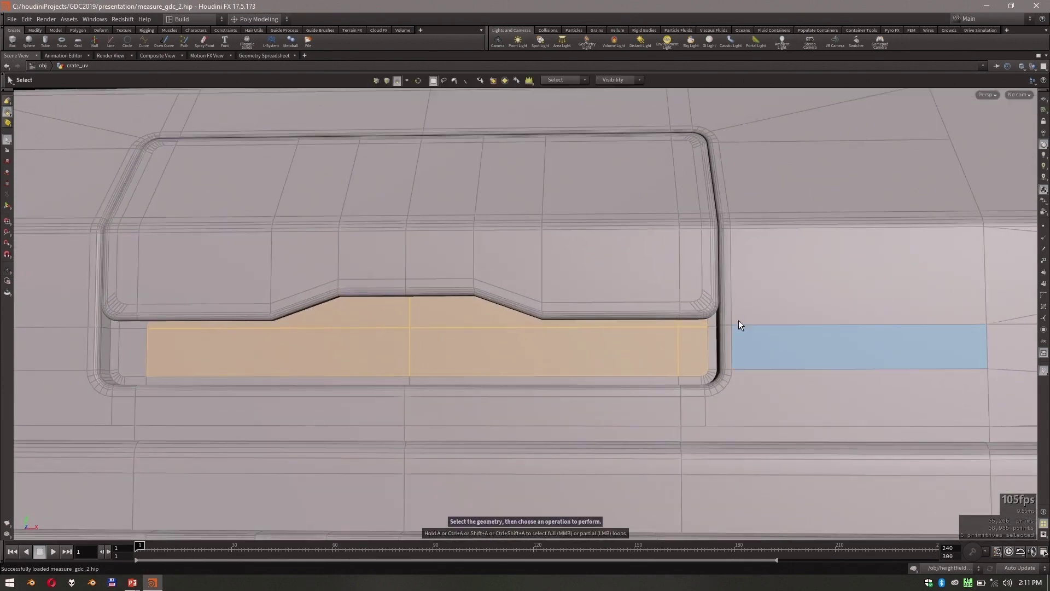
pyautogui.keyDown('shift'); pyautogui.click(710, 324); pyautogui.keyUp('shift')
pyautogui.keyDown('shift'); pyautogui.click(711, 329); pyautogui.keyUp('shift')
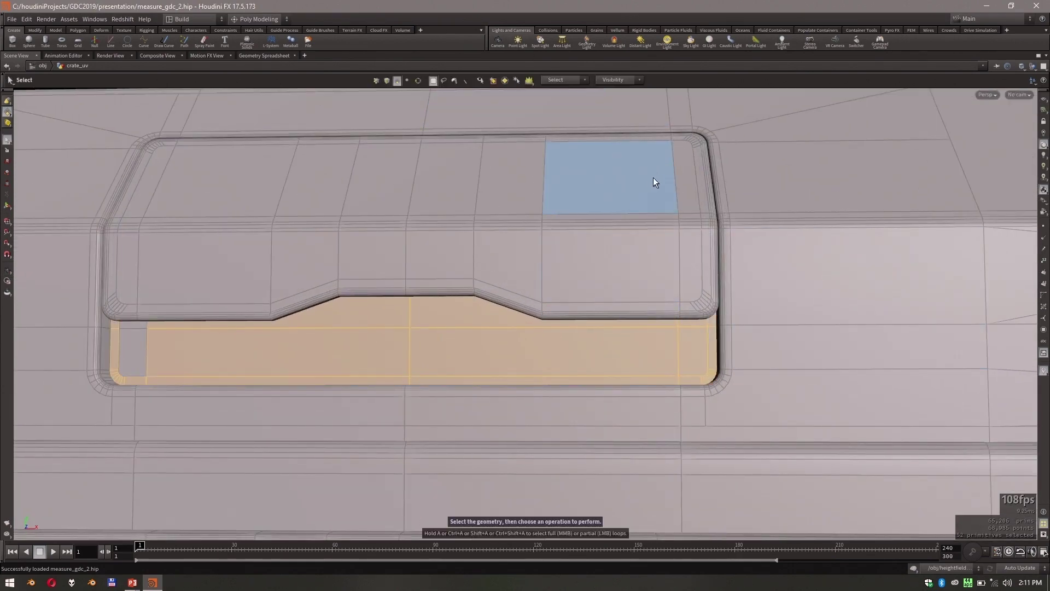
pyautogui.press('Escape')
pyautogui.moveTo(651, 178); pyautogui.dragTo(634, 173)
pyautogui.keyDown('alt'); pyautogui.moveTo(636, 173); pyautogui.dragTo(524, 120, button='right'); pyautogui.keyUp('alt')
pyautogui.click(526, 117)
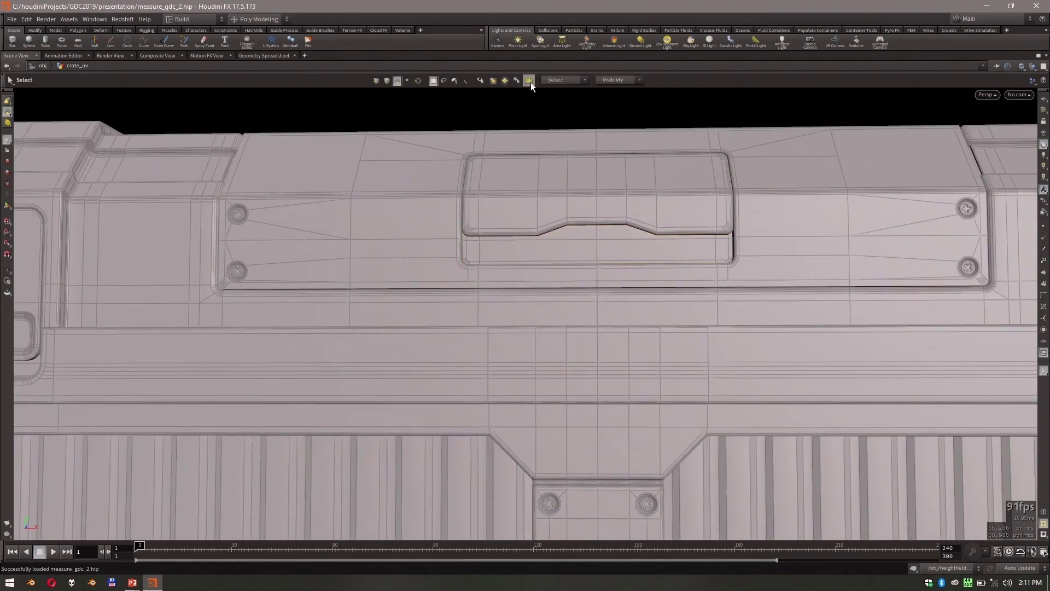
# Enable Select by Normal with a Spread Angle of 15 and select the flat recess below the latch flap.
pyautogui.click(529, 81)
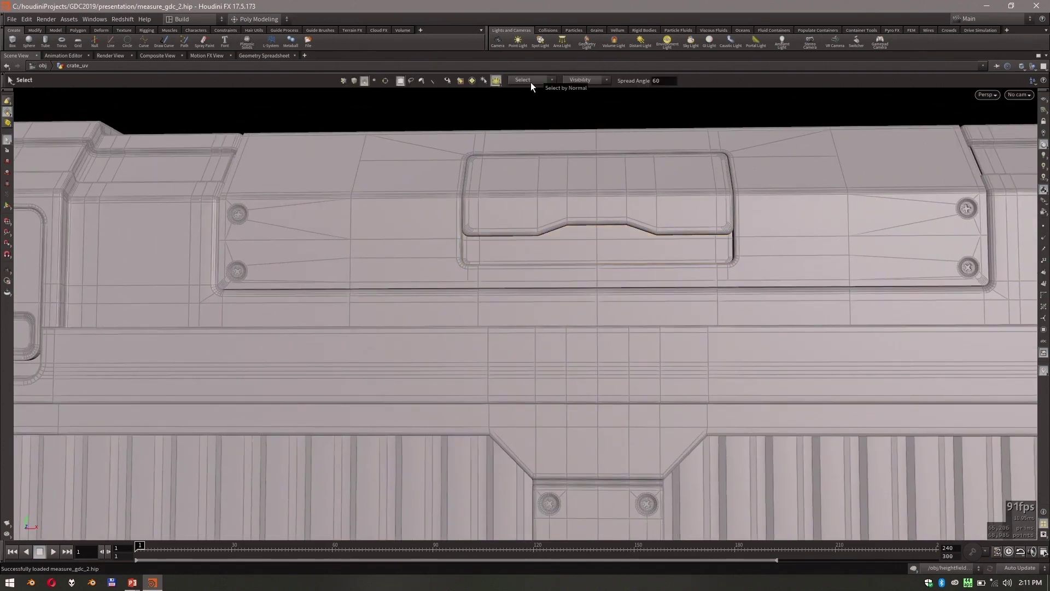
pyautogui.click(661, 81)
pyautogui.write('15')
pyautogui.click(558, 137)
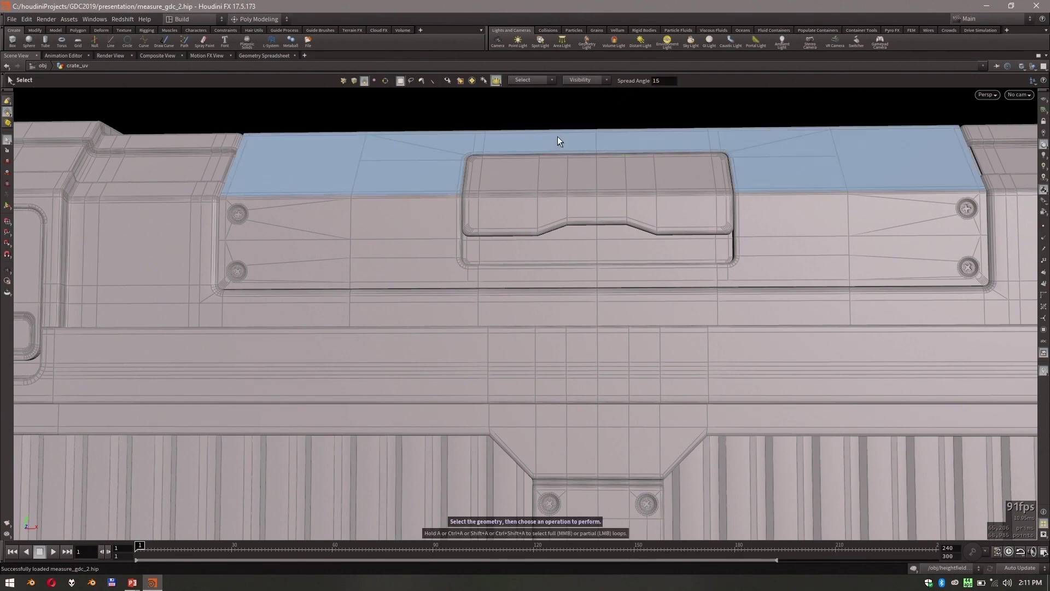
pyautogui.click(623, 244)
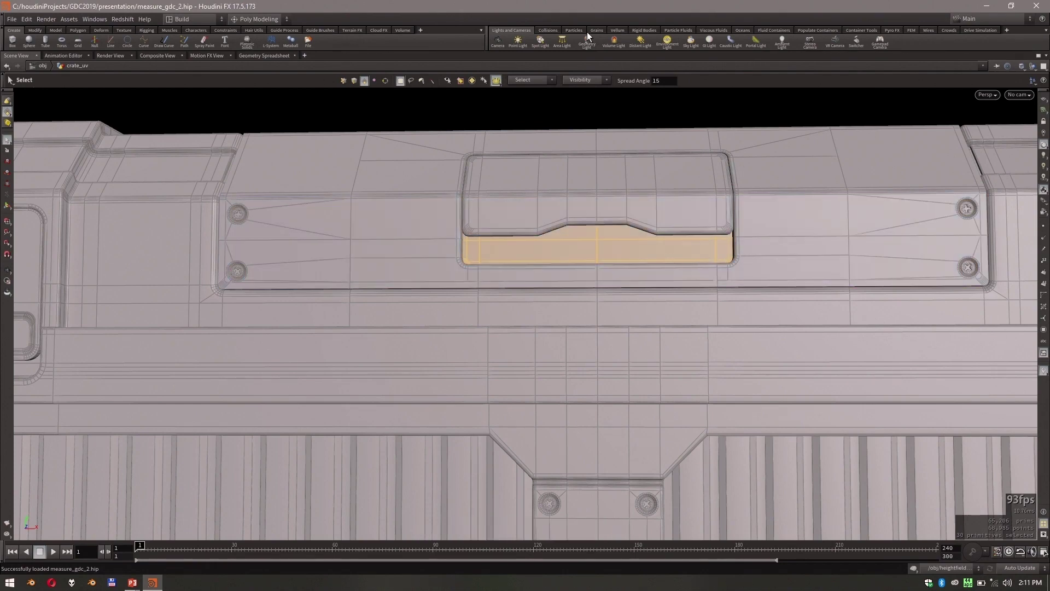
# Raise the Spread Angle to 30 and select the front and sloped faces of the plate around the latch.
pyautogui.write('30')
pyautogui.press('Return')
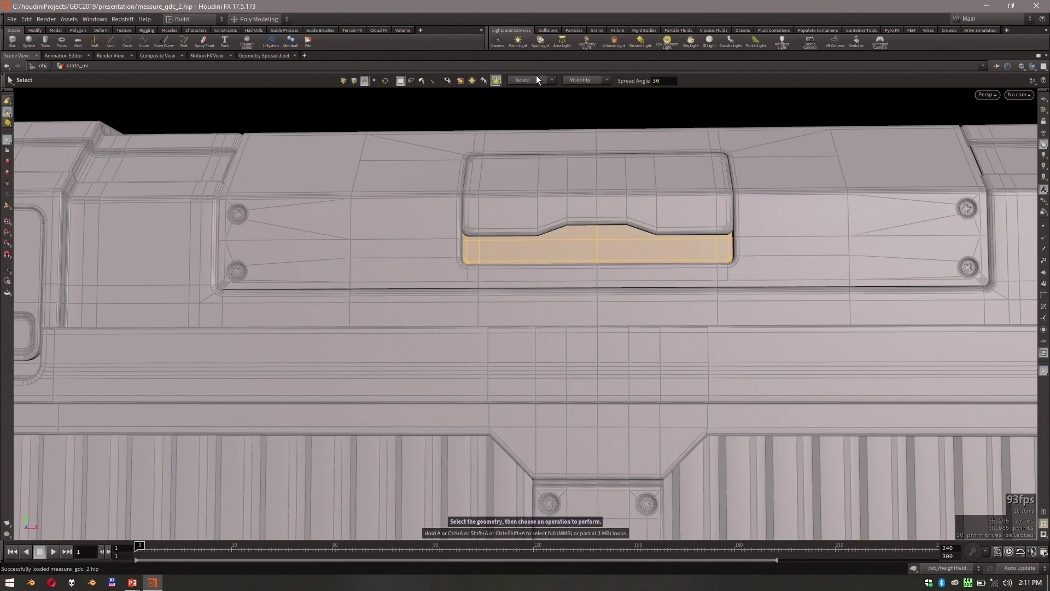
pyautogui.click(845, 214)
pyautogui.keyDown('shift'); pyautogui.click(835, 163); pyautogui.keyUp('shift')
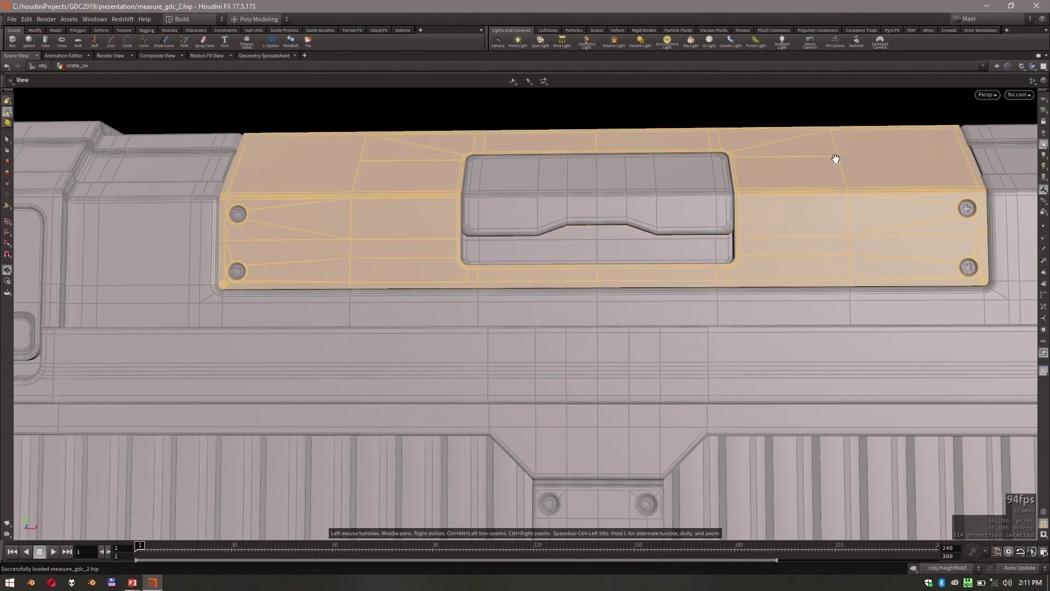
# Set the Spread Angle to 60 and select the latch plate's section on top of the lid.
pyautogui.press('Escape')
pyautogui.moveTo(834, 159); pyautogui.dragTo(511, 310)
pyautogui.press('s')
pyautogui.click(656, 81)
pyautogui.write('60')
pyautogui.press('Return')
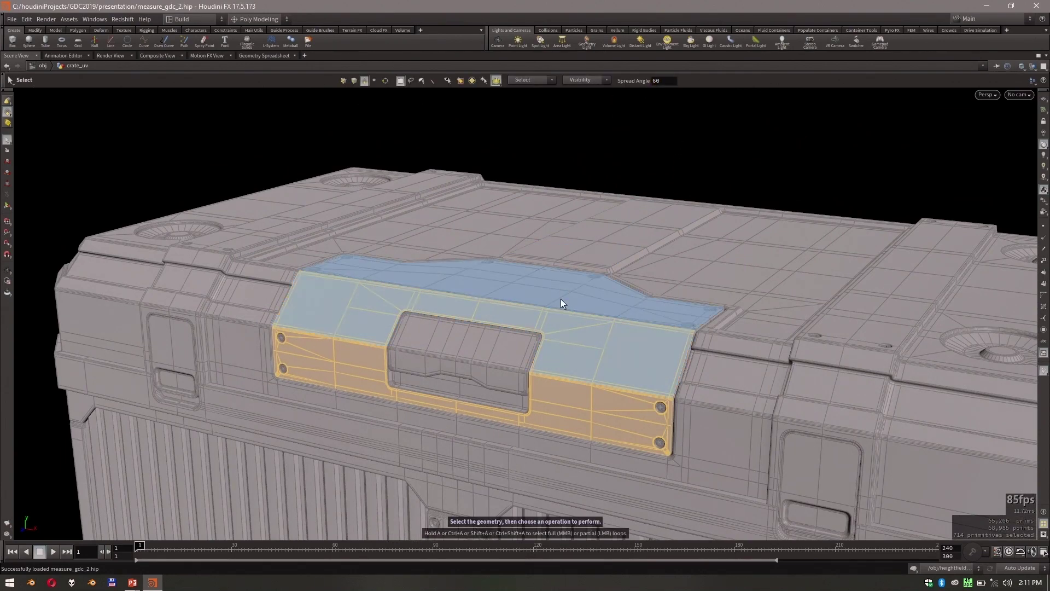
pyautogui.click(563, 298)
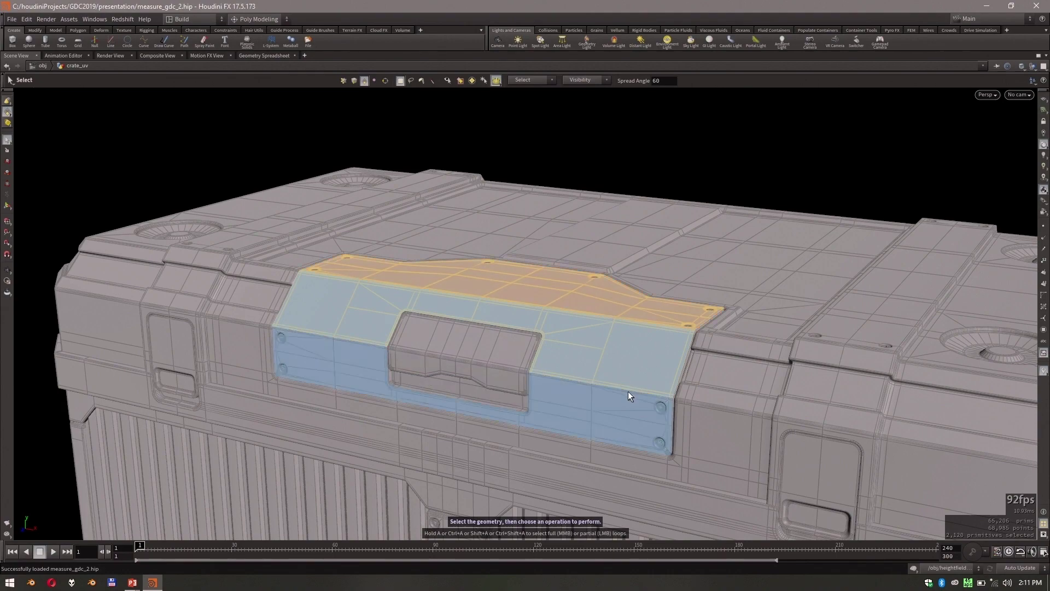
# Set the Spread Angle to 90, select the crate's lid shell, and add the lid's end side to the selection.
pyautogui.click(668, 80)
pyautogui.write('90')
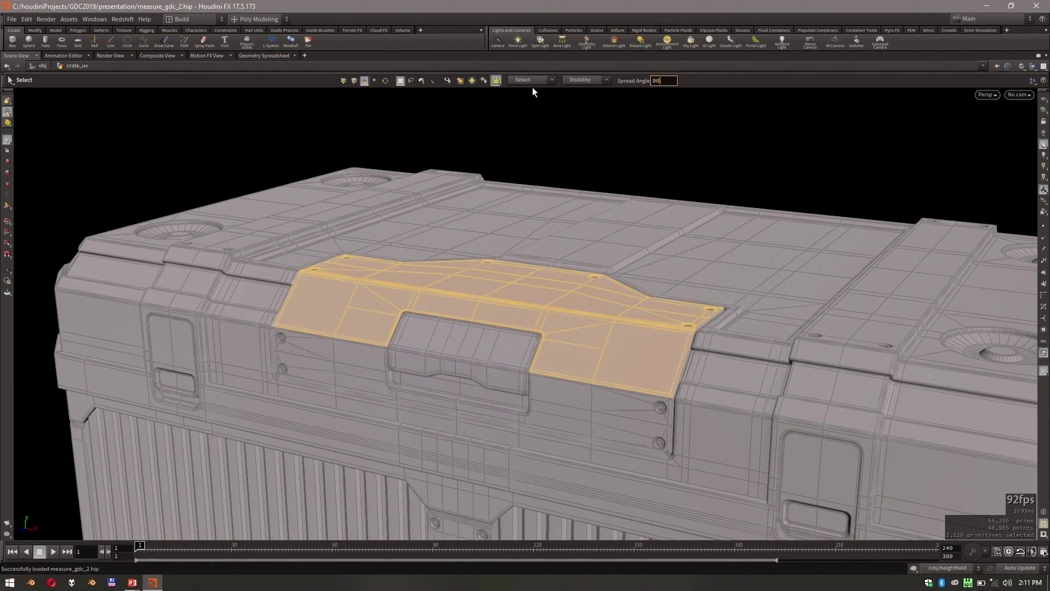
pyautogui.press('Return')
pyautogui.keyDown('alt'); pyautogui.moveTo(733, 164); pyautogui.dragTo(664, 171, button='right'); pyautogui.keyUp('alt')
pyautogui.keyDown('alt'); pyautogui.moveTo(665, 170); pyautogui.dragTo(652, 228); pyautogui.keyUp('alt')
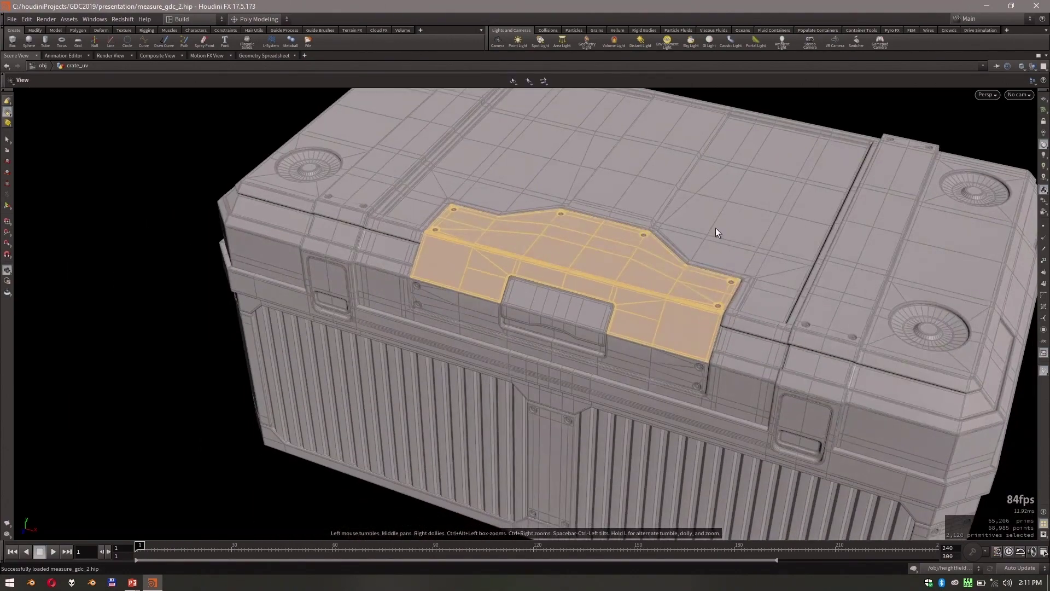
pyautogui.click(826, 242)
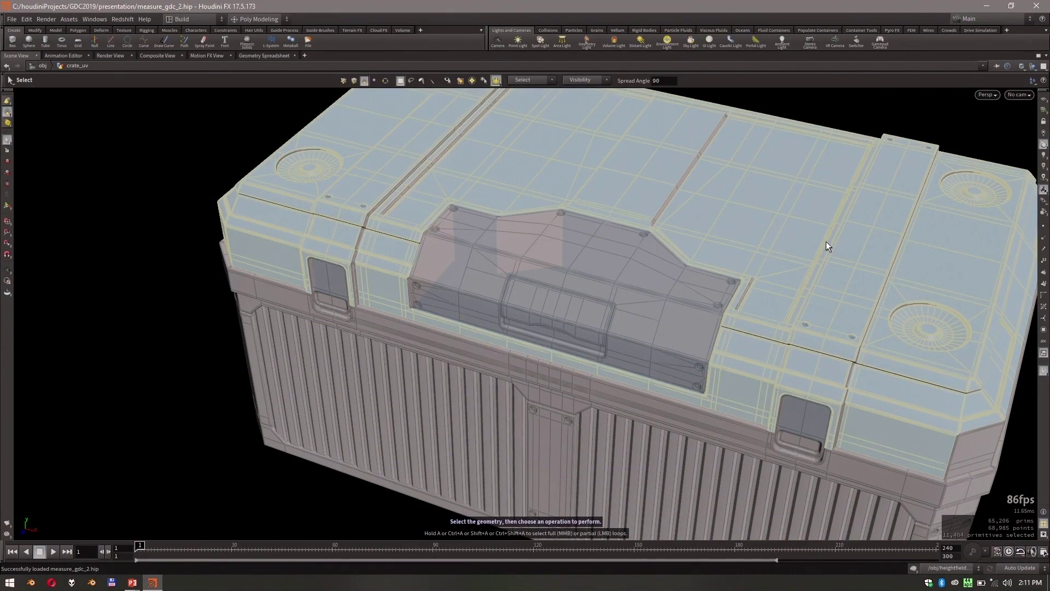
pyautogui.scroll(-3, 811, 196)
pyautogui.keyDown('alt'); pyautogui.moveTo(841, 211); pyautogui.dragTo(569, 232); pyautogui.keyUp('alt')
pyautogui.scroll(3, 631, 301)
pyautogui.keyDown('shift'); pyautogui.click(642, 321); pyautogui.keyUp('shift')
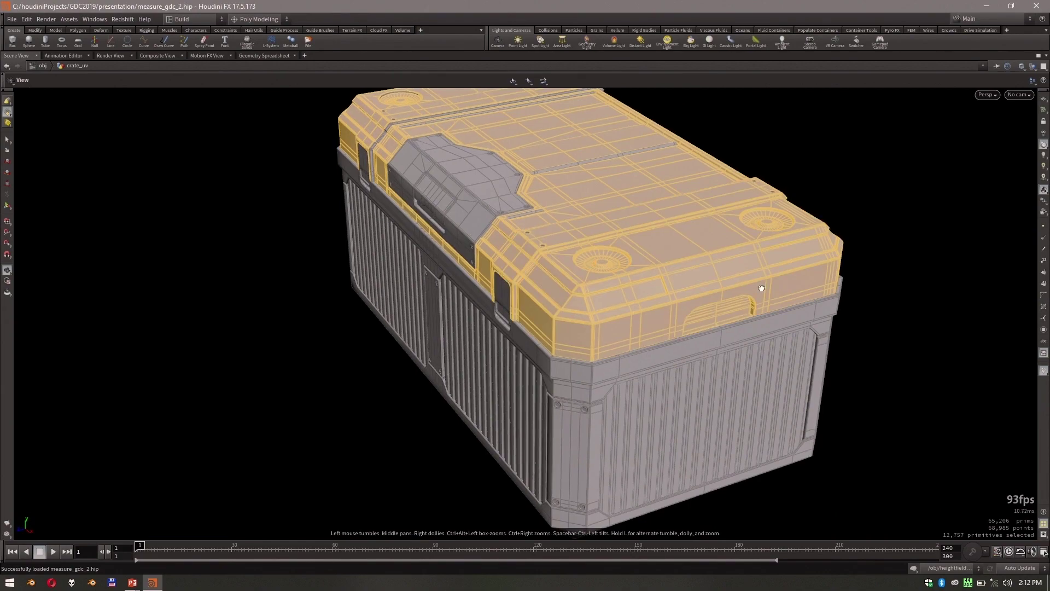
# Add the frame and corner surfaces around the crate's body to the selection, and clear the whole selection.
pyautogui.keyDown('alt'); pyautogui.moveTo(762, 290); pyautogui.dragTo(638, 261); pyautogui.keyUp('alt')
pyautogui.keyDown('alt'); pyautogui.moveTo(638, 260); pyautogui.dragTo(450, 256, button='middle'); pyautogui.keyUp('alt')
pyautogui.keyDown('shift'); pyautogui.click(563, 309); pyautogui.keyUp('shift')
pyautogui.keyDown('alt'); pyautogui.moveTo(648, 254); pyautogui.dragTo(230, 277); pyautogui.keyUp('alt')
pyautogui.keyDown('alt'); pyautogui.moveTo(230, 277); pyautogui.dragTo(467, 254, button='middle'); pyautogui.keyUp('alt')
pyautogui.keyDown('shift'); pyautogui.click(797, 264); pyautogui.keyUp('shift')
pyautogui.moveTo(797, 264); pyautogui.dragTo(511, 261)
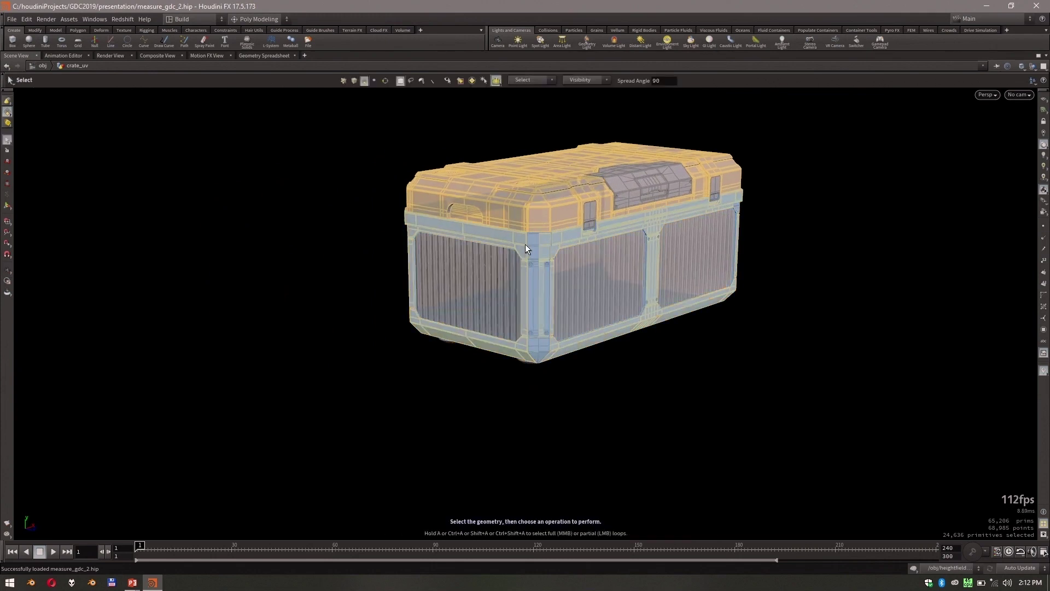
pyautogui.keyDown('shift'); pyautogui.click(522, 246); pyautogui.keyUp('shift')
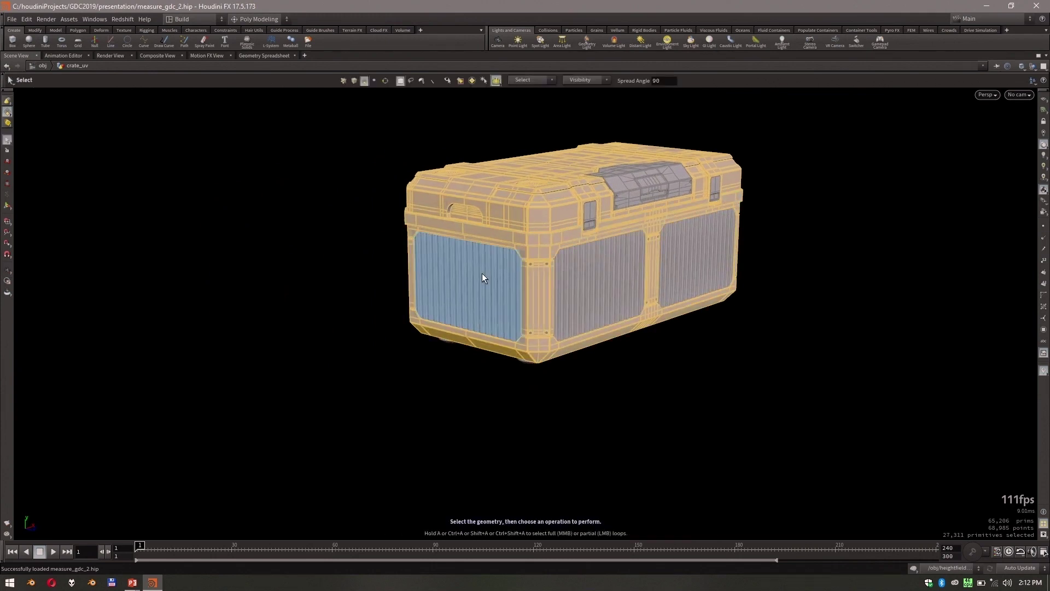
pyautogui.click(373, 274)
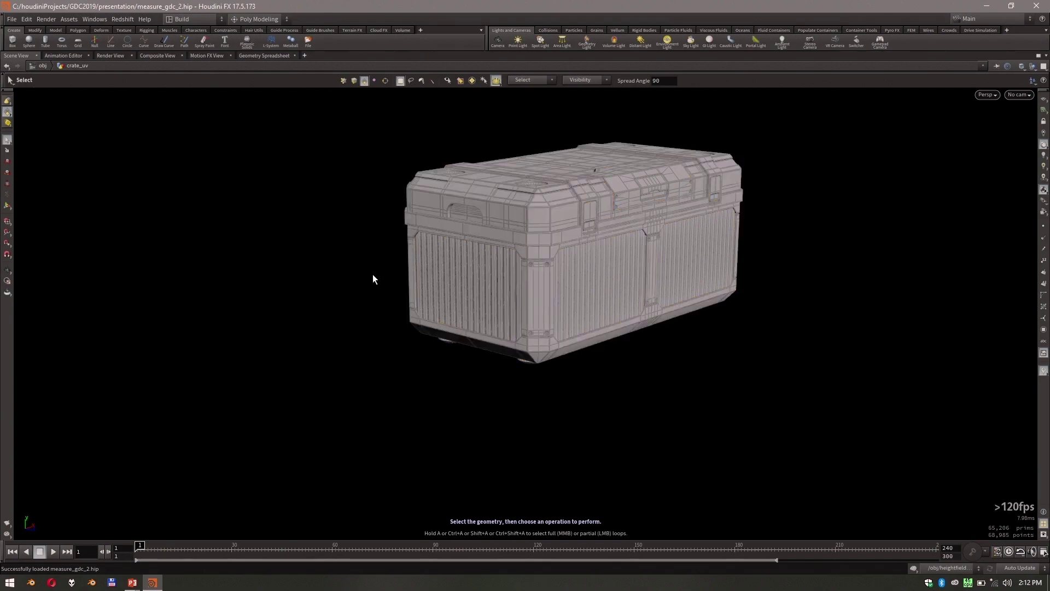
# Switch to the PowerPoint slide show, advance past "Measure SOP 2.0" to the "demo" slide, and return to Houdini.
pyautogui.hotkey('alt', 'Tab')
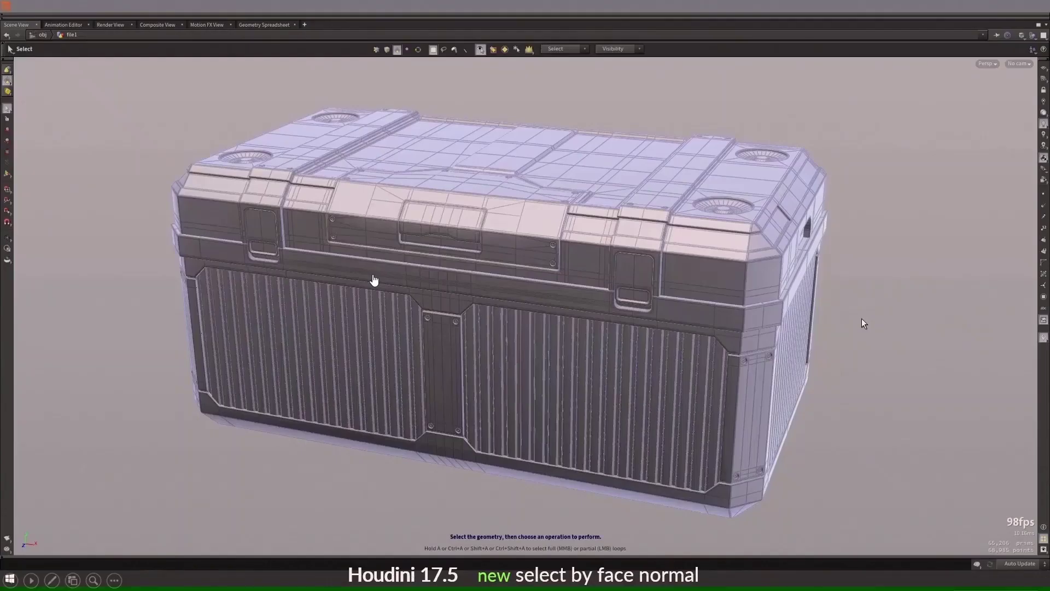
pyautogui.press('Right')
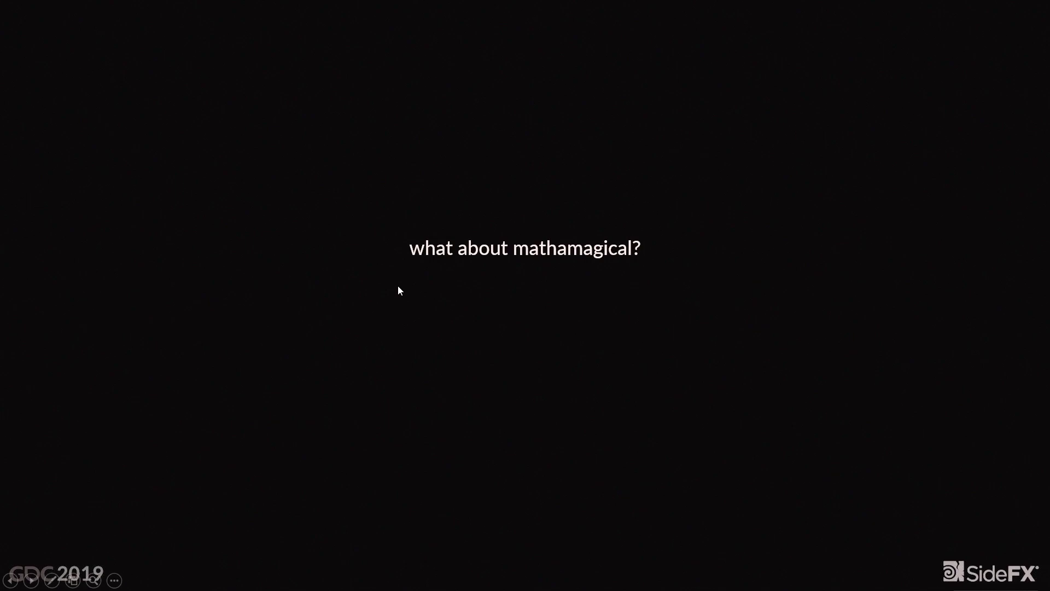
pyautogui.press('Right')
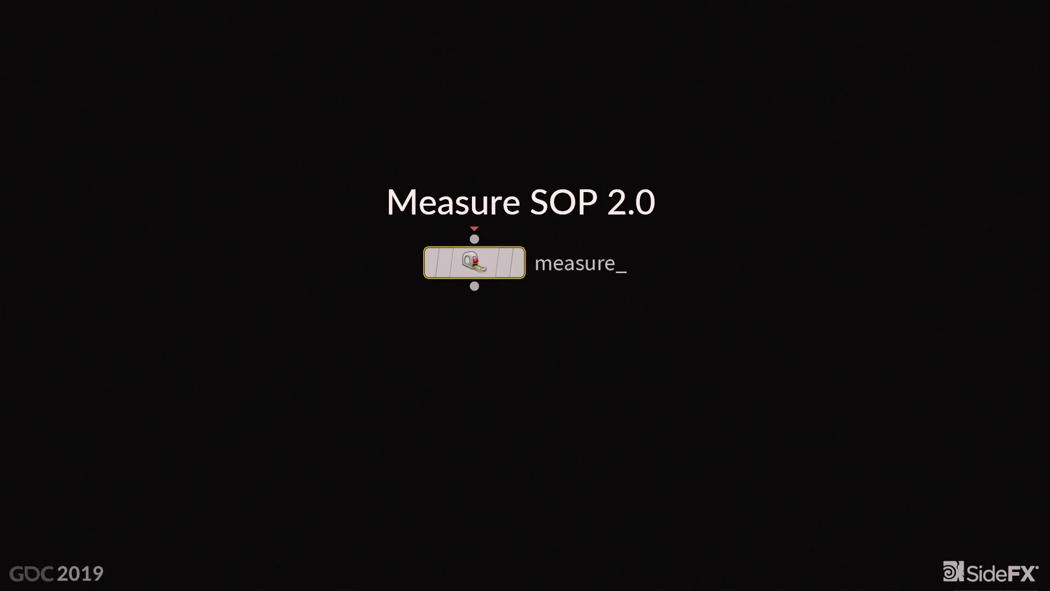
pyautogui.press('Right')
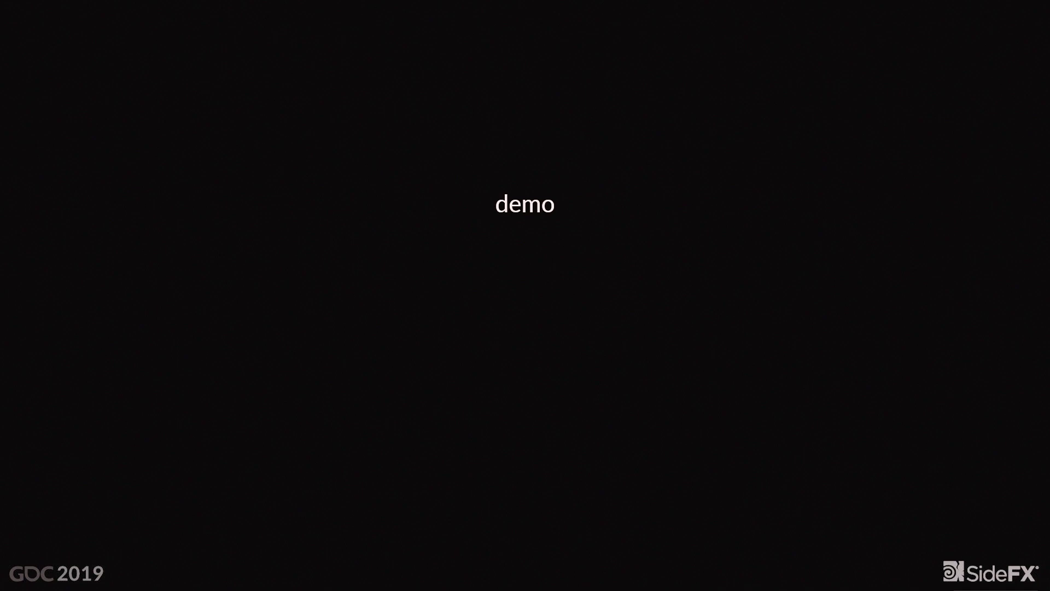
pyautogui.hotkey('alt', 'Tab')
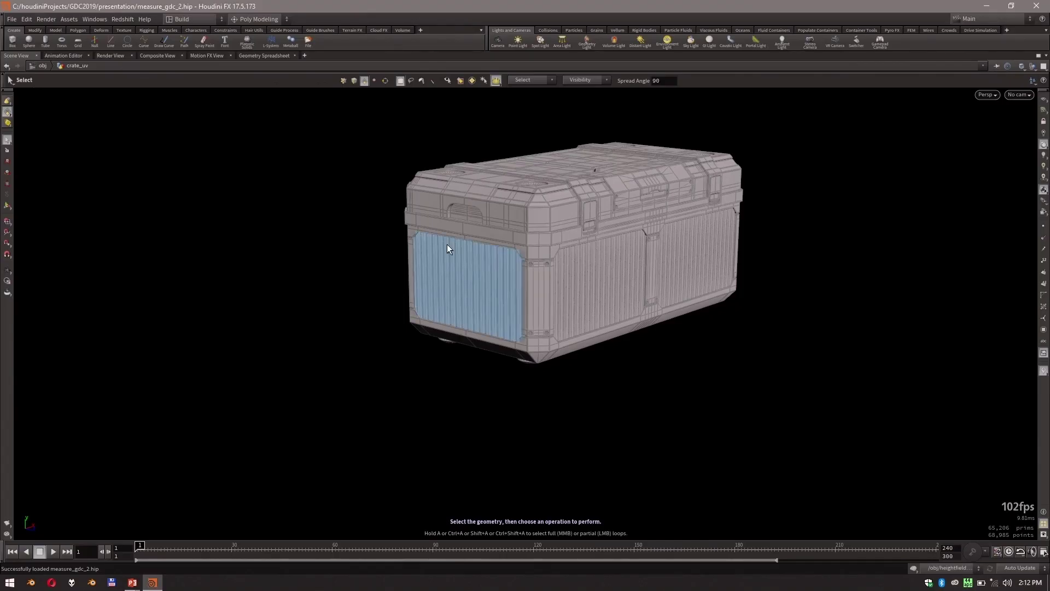
# Restore the pane layout and delete every node in the crate_uv network except the crate_uv1 File node.
pyautogui.hotkey('ctrl', 'b')
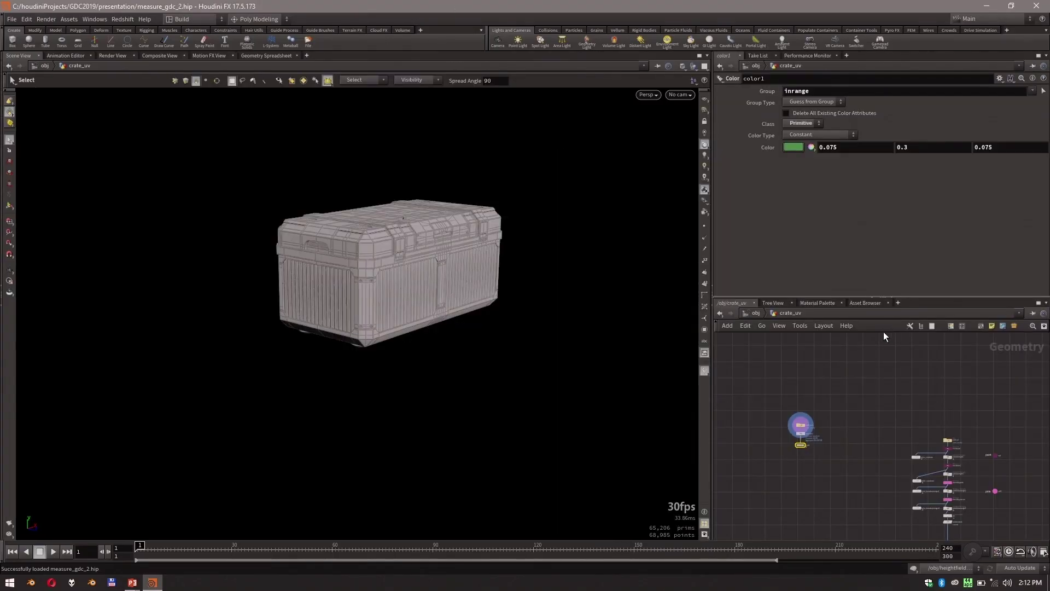
pyautogui.click(758, 438)
pyautogui.moveTo(851, 451); pyautogui.dragTo(849, 454)
pyautogui.press('Delete')
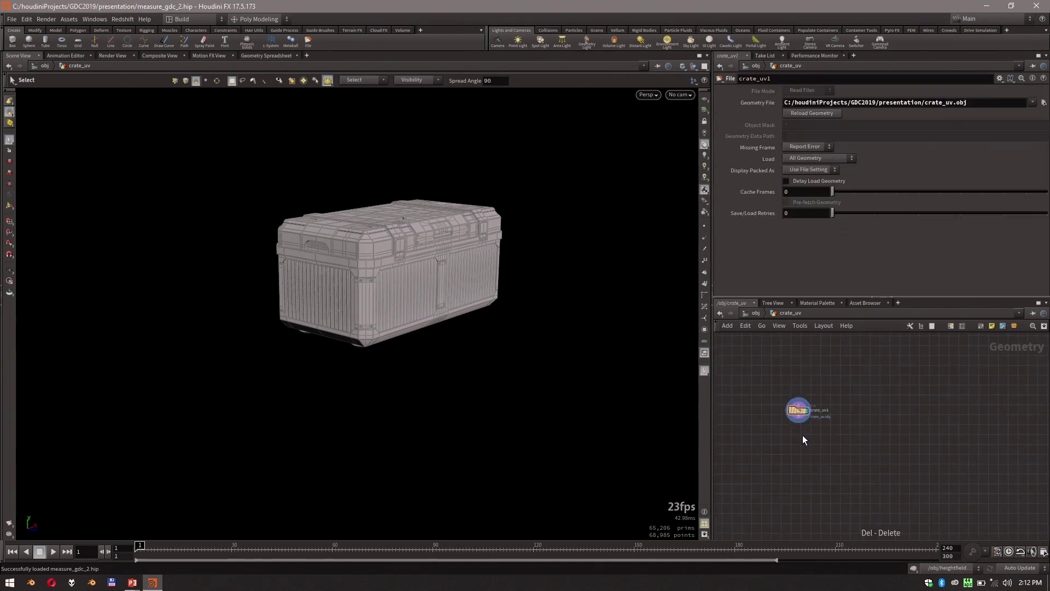
# Add a Measure node wired to the output of crate_uv1 and show its area visualization on the crate.
pyautogui.press('h')
pyautogui.moveTo(778, 385); pyautogui.dragTo(811, 472, button='middle')
pyautogui.scroll(5, 815, 444)
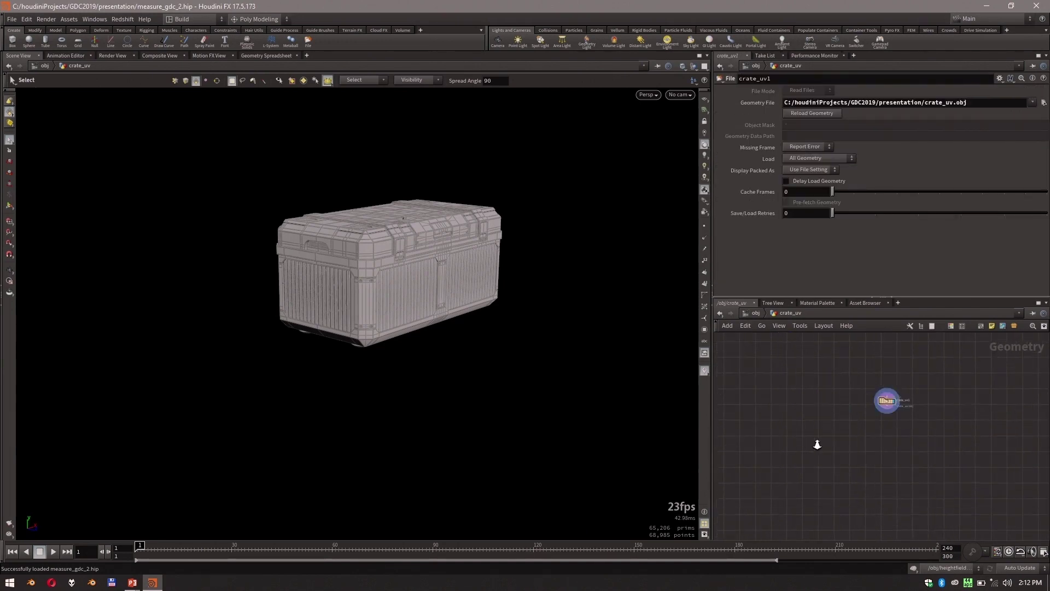
pyautogui.moveTo(979, 404); pyautogui.dragTo(793, 454, button='middle')
pyautogui.moveTo(895, 340); pyautogui.dragTo(792, 367, button='middle')
pyautogui.click(843, 387)
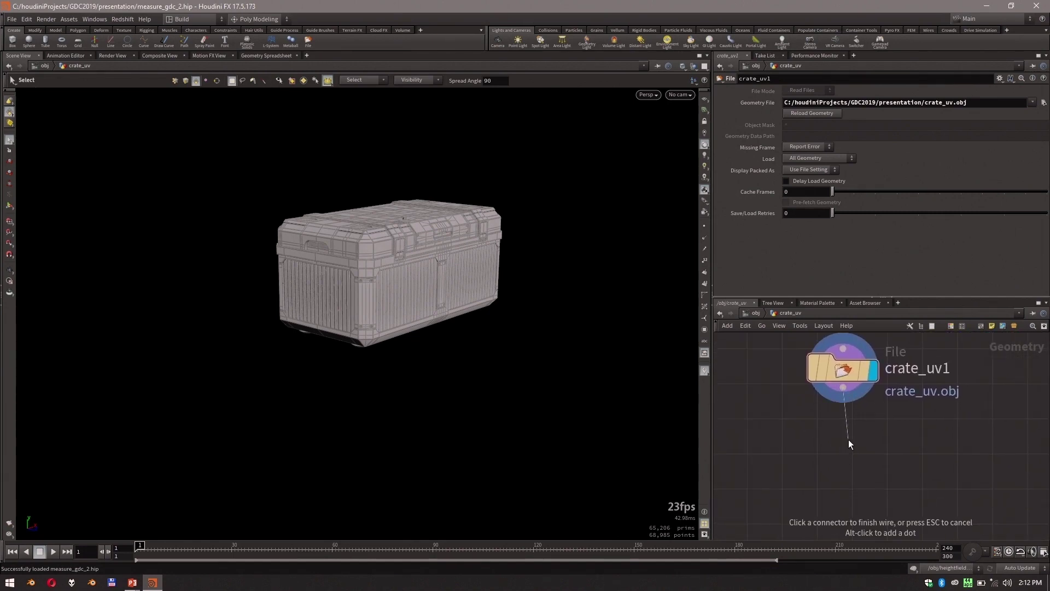
pyautogui.press('Tab')
pyautogui.write('me')
pyautogui.press('Return')
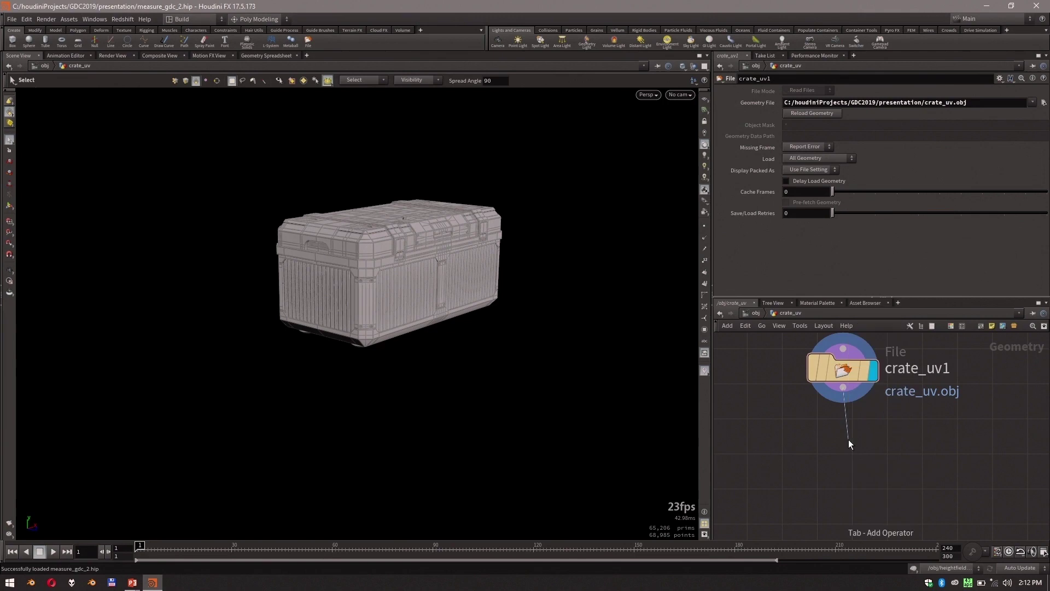
pyautogui.click(849, 439)
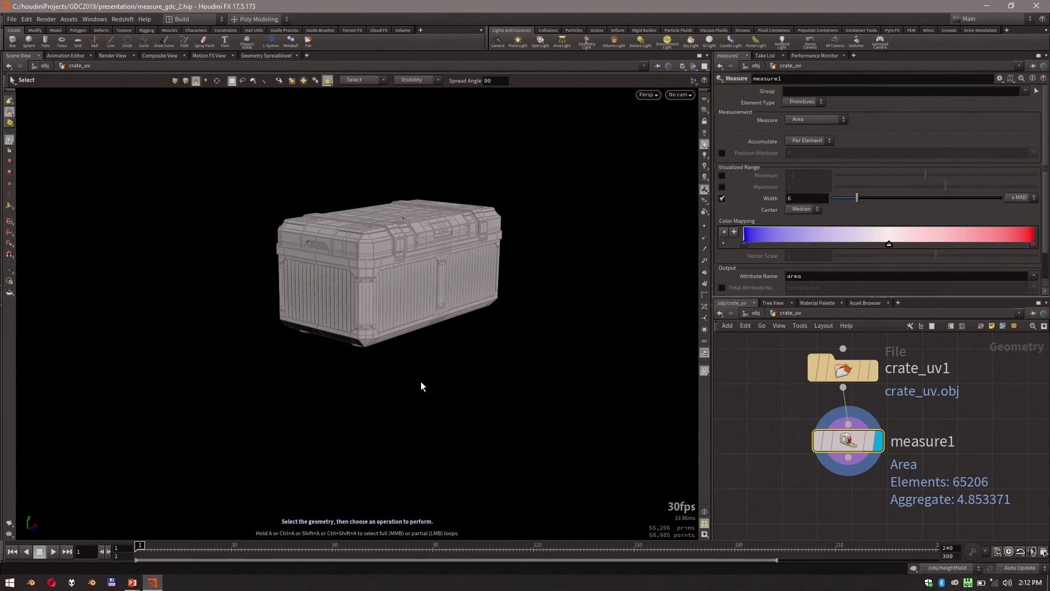
pyautogui.press('Escape')
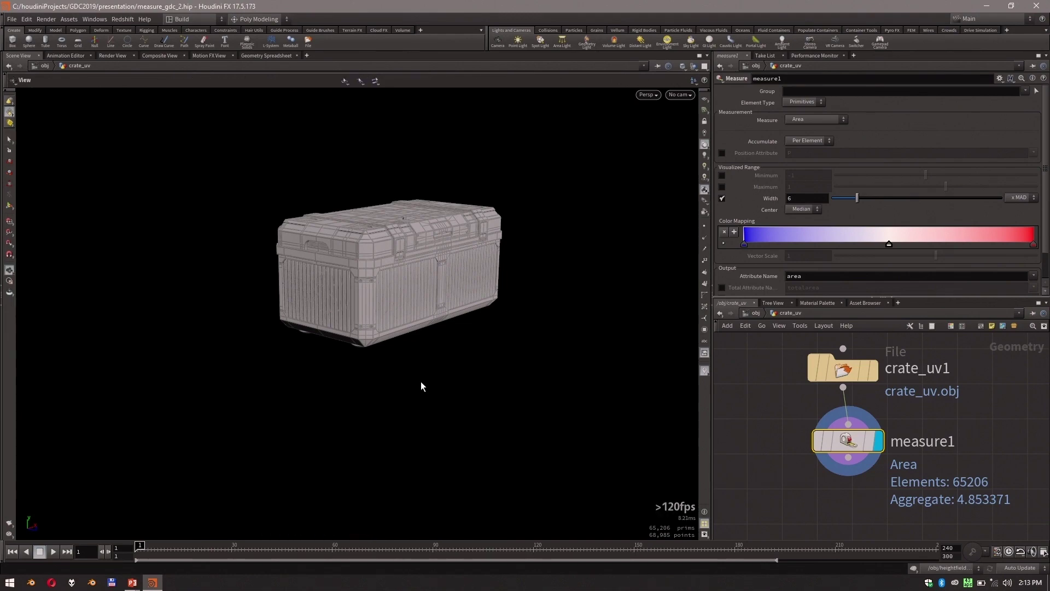
pyautogui.press('Return')
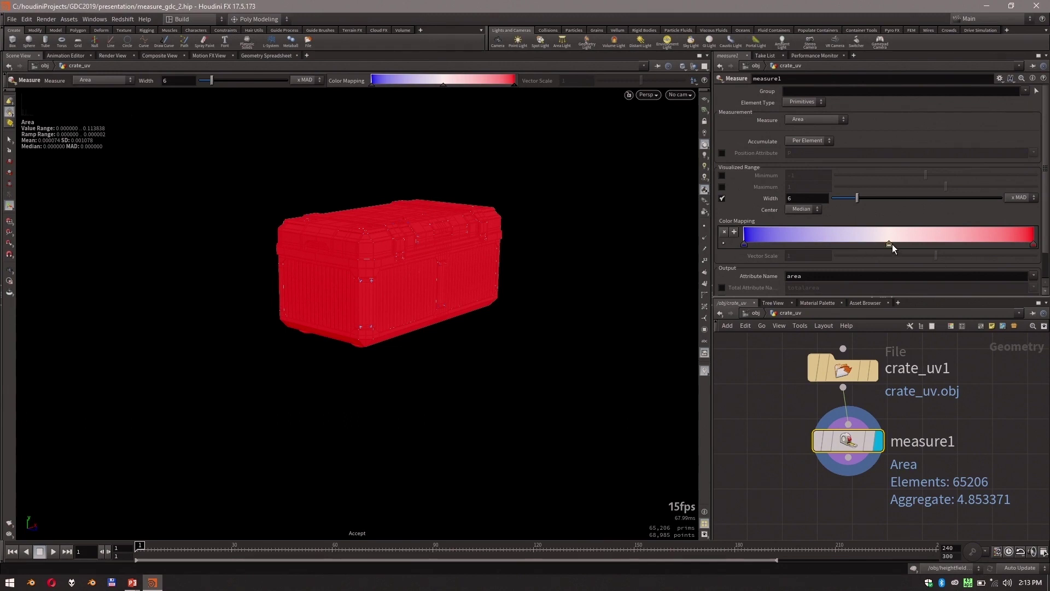
# Remove the white middle point from the Color Mapping ramp and set the ramp's end color to muted green.
pyautogui.click(726, 232)
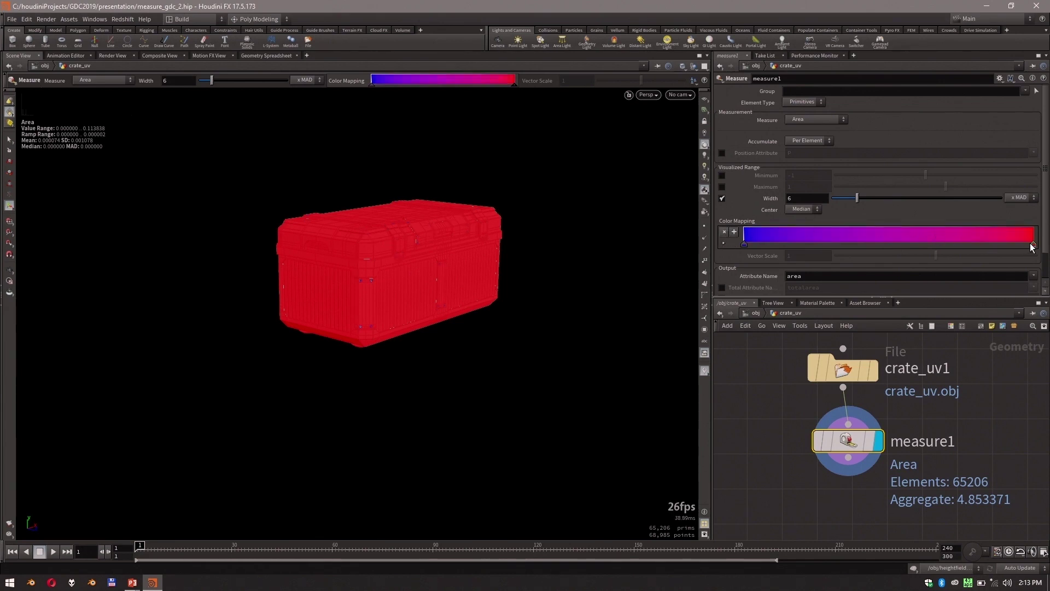
pyautogui.click(724, 242)
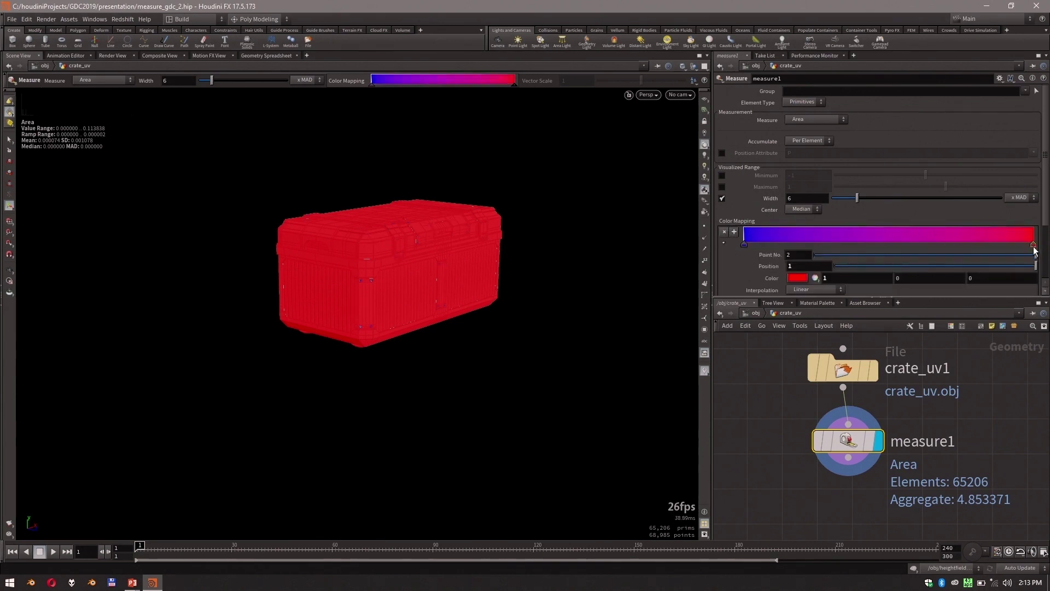
pyautogui.click(797, 278)
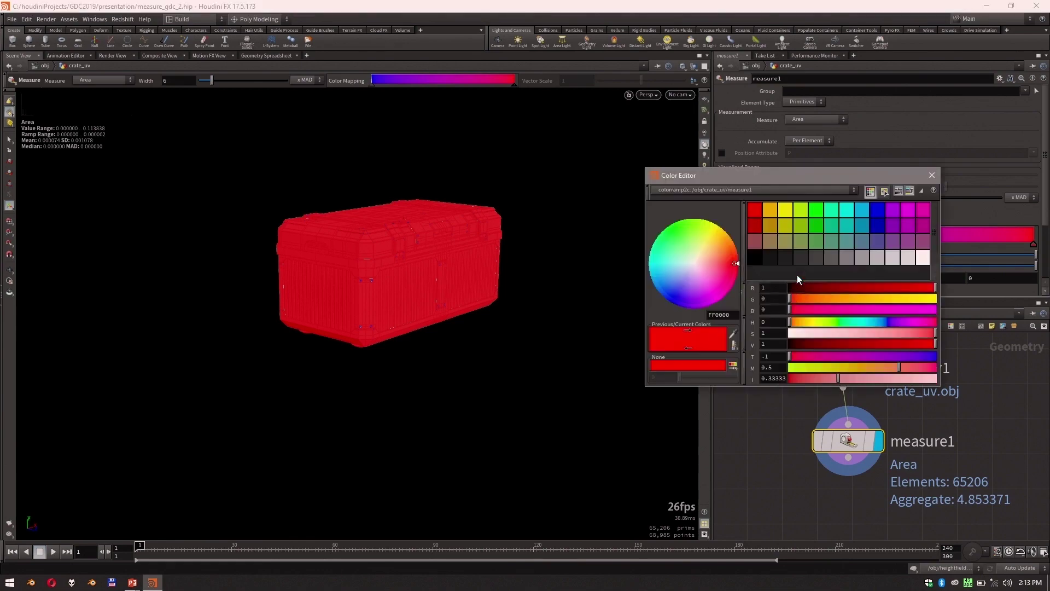
pyautogui.click(813, 243)
pyautogui.moveTo(829, 175); pyautogui.dragTo(642, 277)
# Set the start color of the Color Mapping ramp to black and close the Color Editor.
pyautogui.click(744, 244)
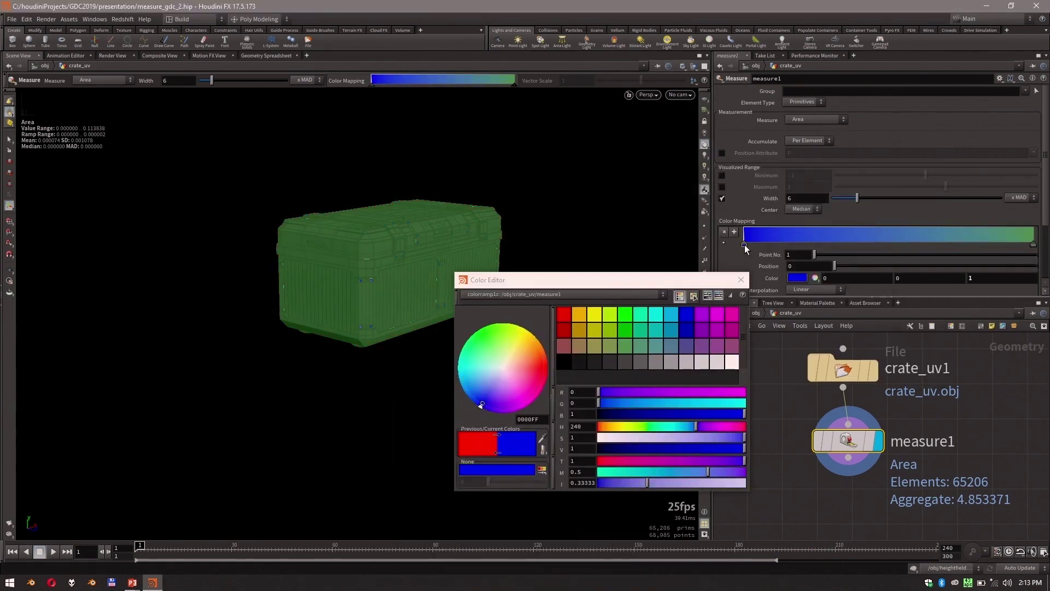
pyautogui.click(559, 361)
pyautogui.click(741, 279)
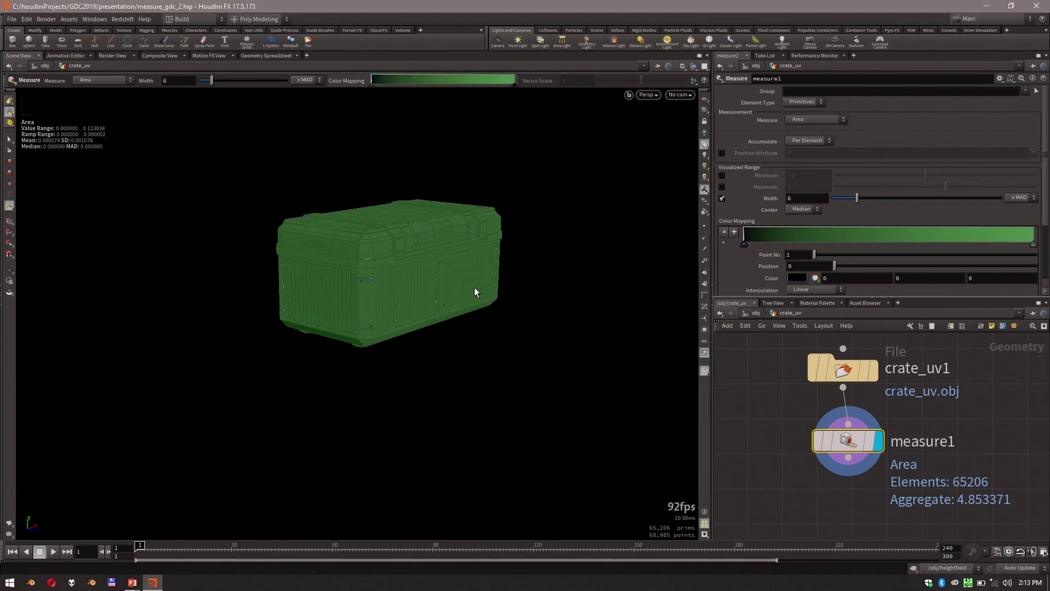
# Widen the network pane beside the viewport and hide the parameter pane and the playbar.
pyautogui.moveTo(441, 291); pyautogui.dragTo(481, 309)
pyautogui.moveTo(846, 364)
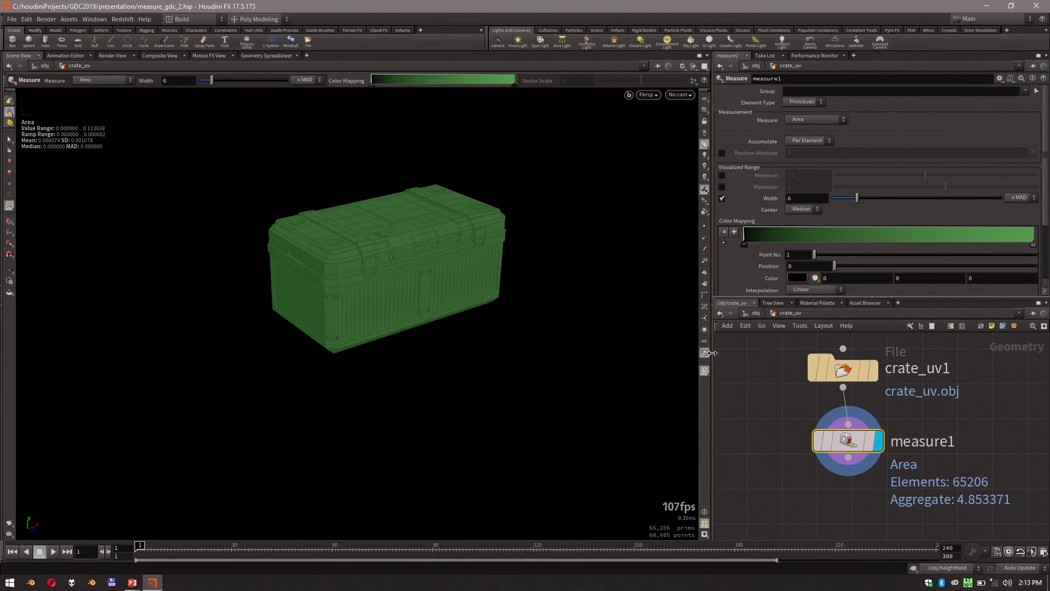
pyautogui.moveTo(713, 353); pyautogui.dragTo(663, 353)
pyautogui.click(846, 297)
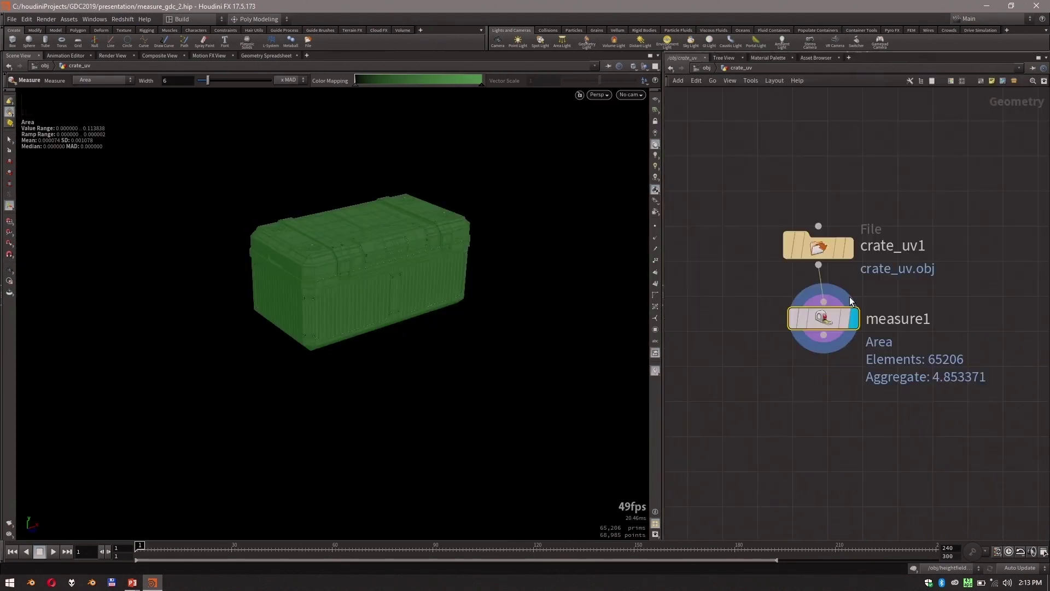
pyautogui.click(2, 542)
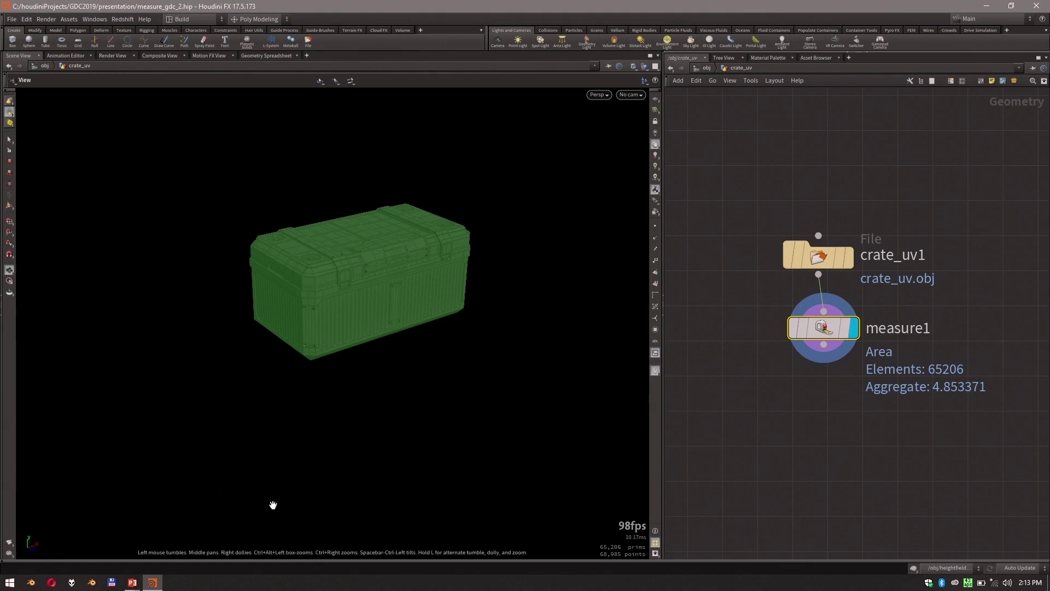
# Maximize the scene view so the crate's area visualization fills the workspace.
pyautogui.hotkey('ctrl', 'b')
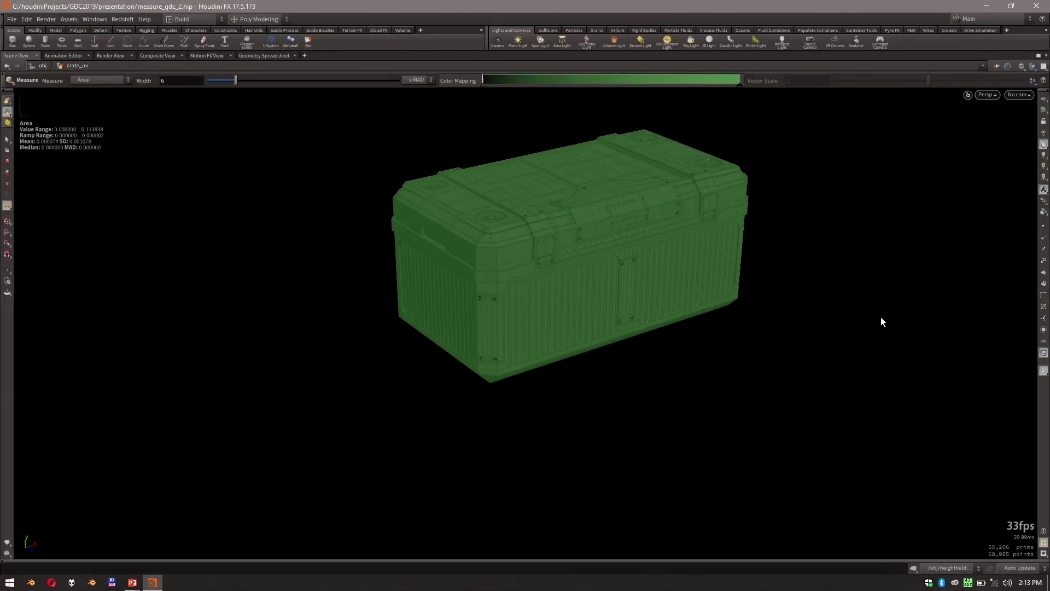
pyautogui.press('Escape')
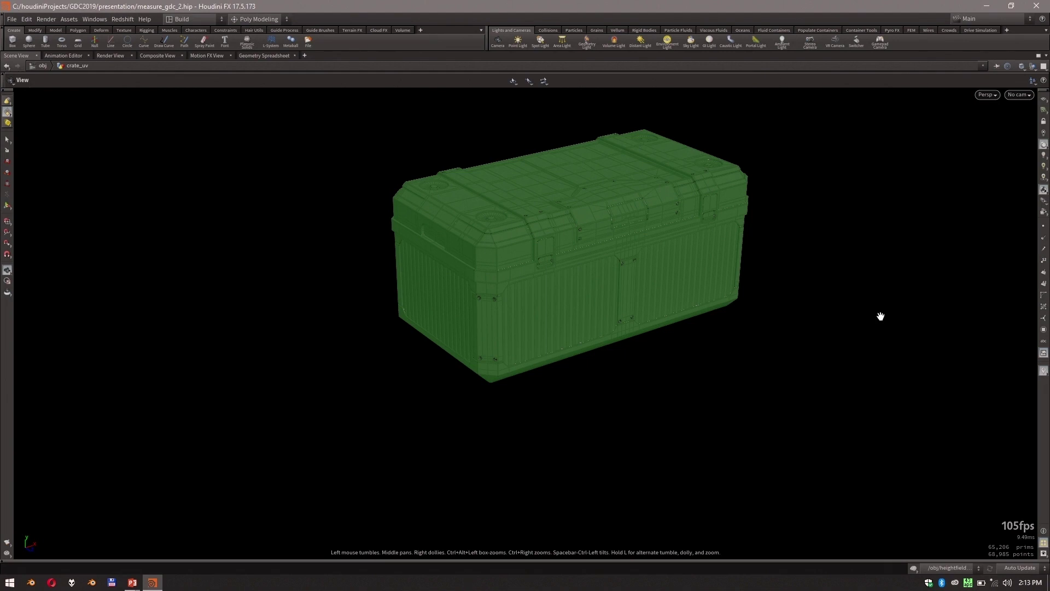
pyautogui.press('q')
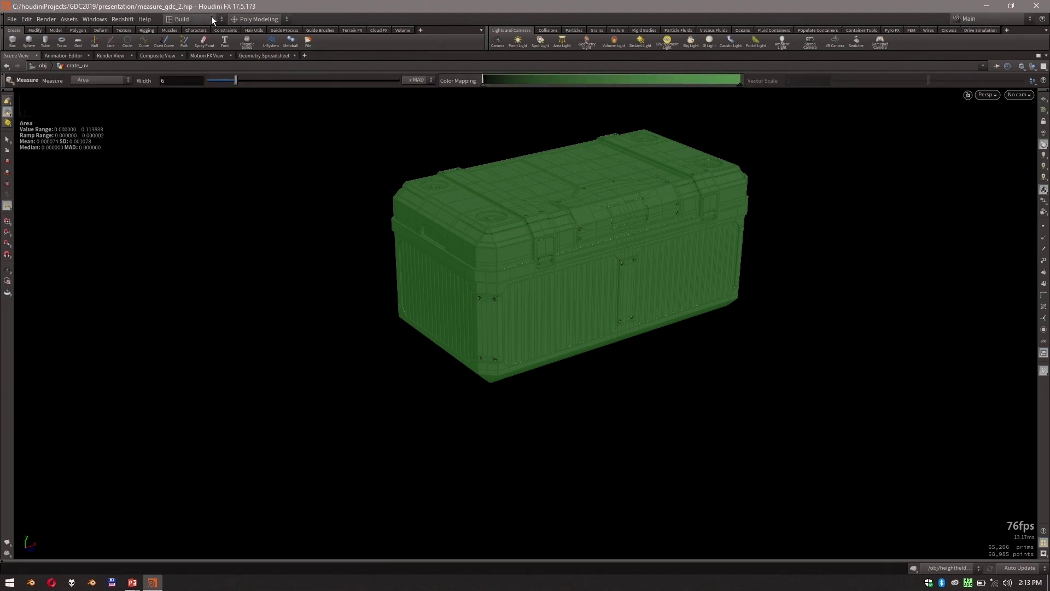
pyautogui.click(186, 19)
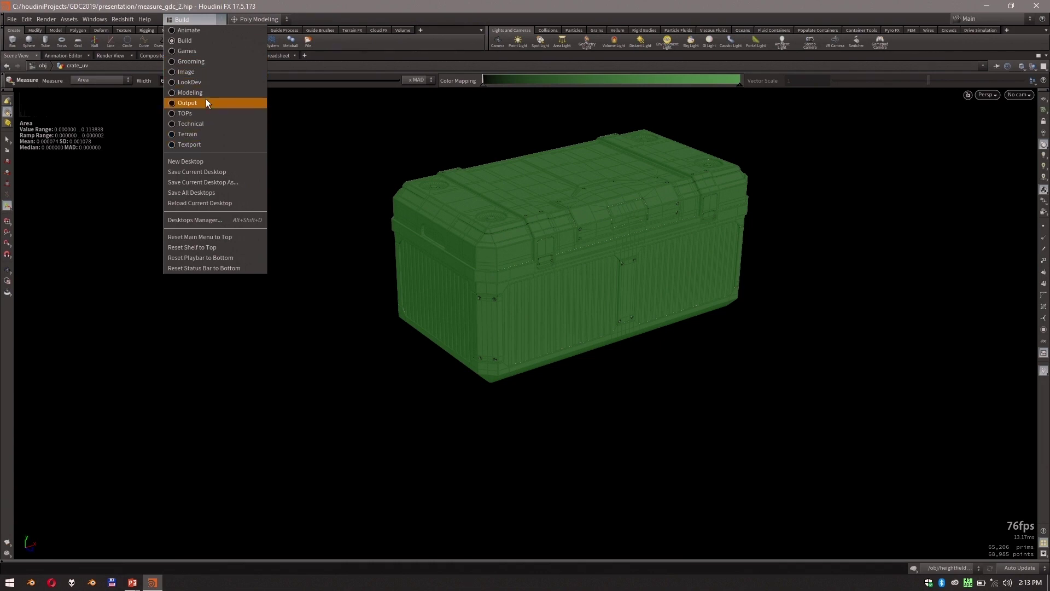
pyautogui.click(224, 5)
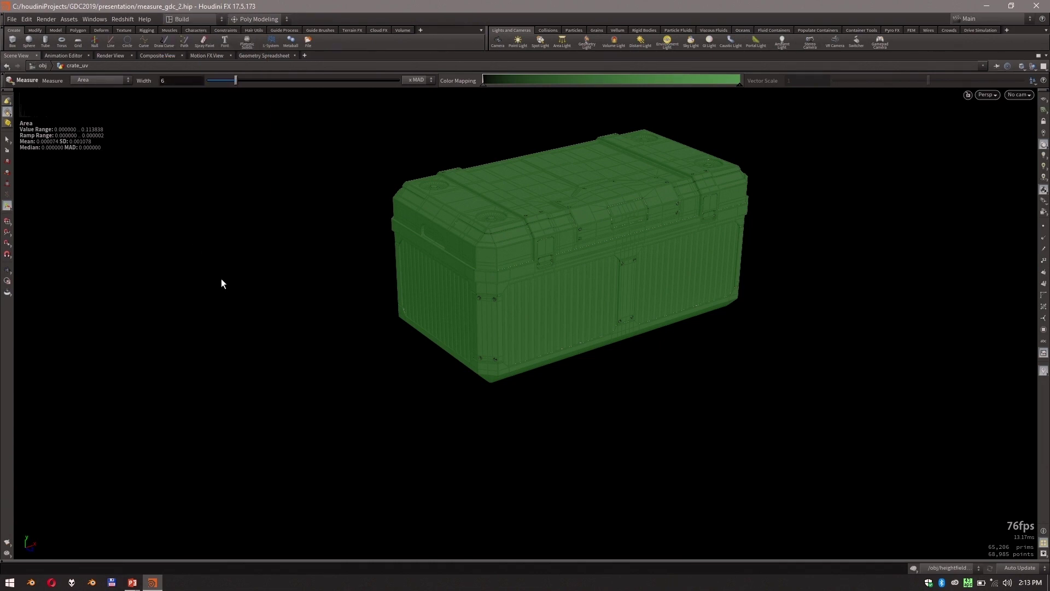
# Close the Scene View tab, add a new pane tab and change the first Animation Editor tab to Scene View.
pyautogui.hotkey('ctrl', 'w')
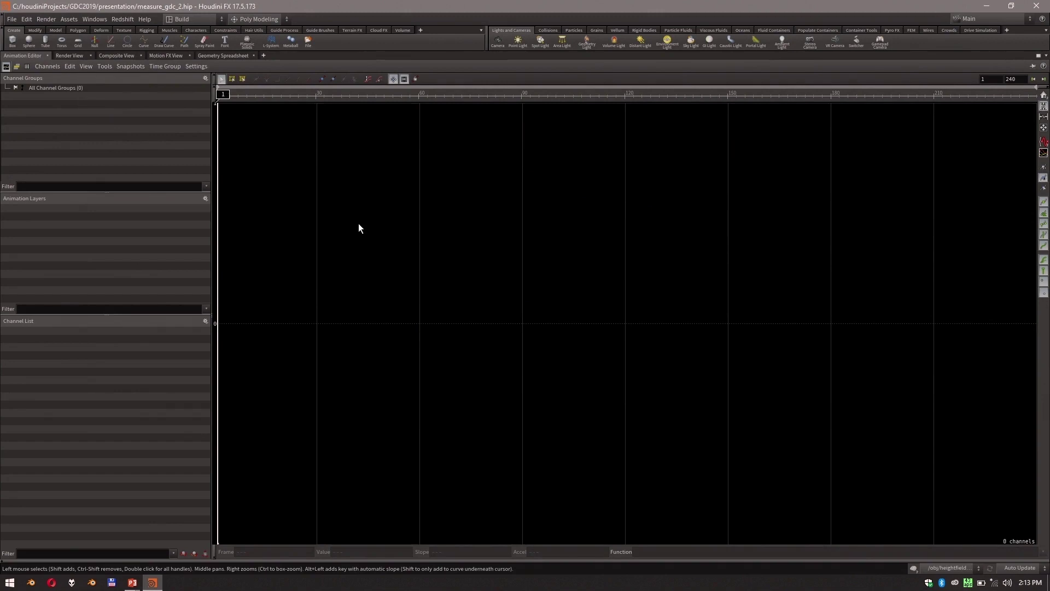
pyautogui.hotkey('ctrl', 't')
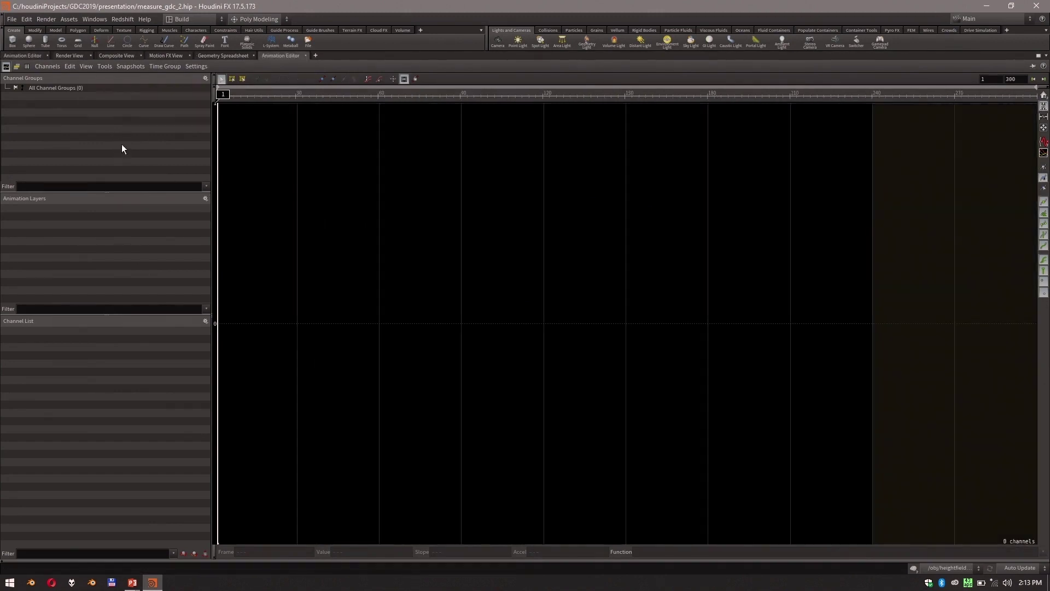
pyautogui.rightClick(22, 57)
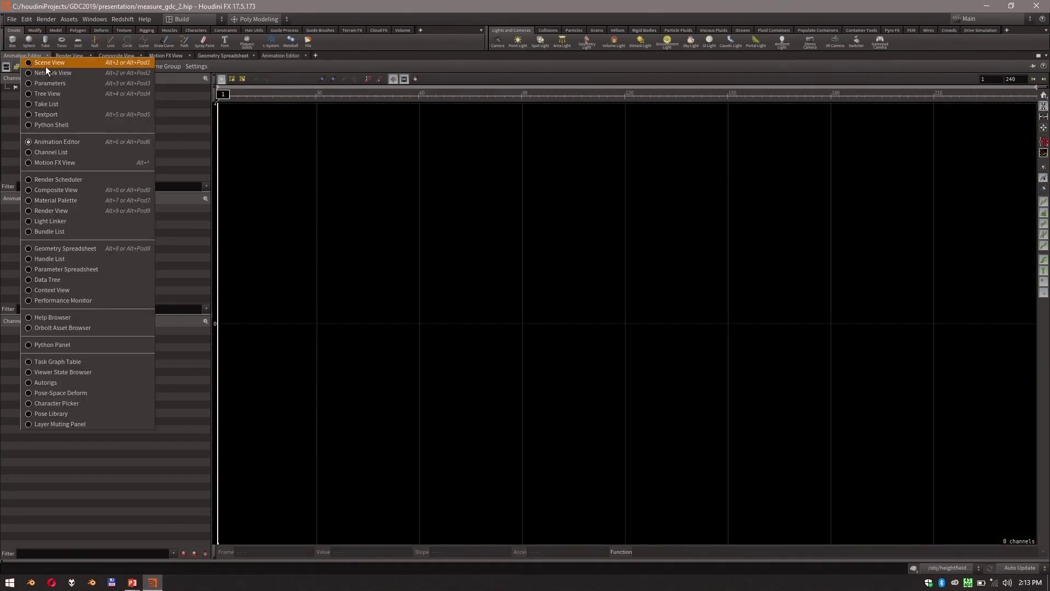
pyautogui.click(45, 65)
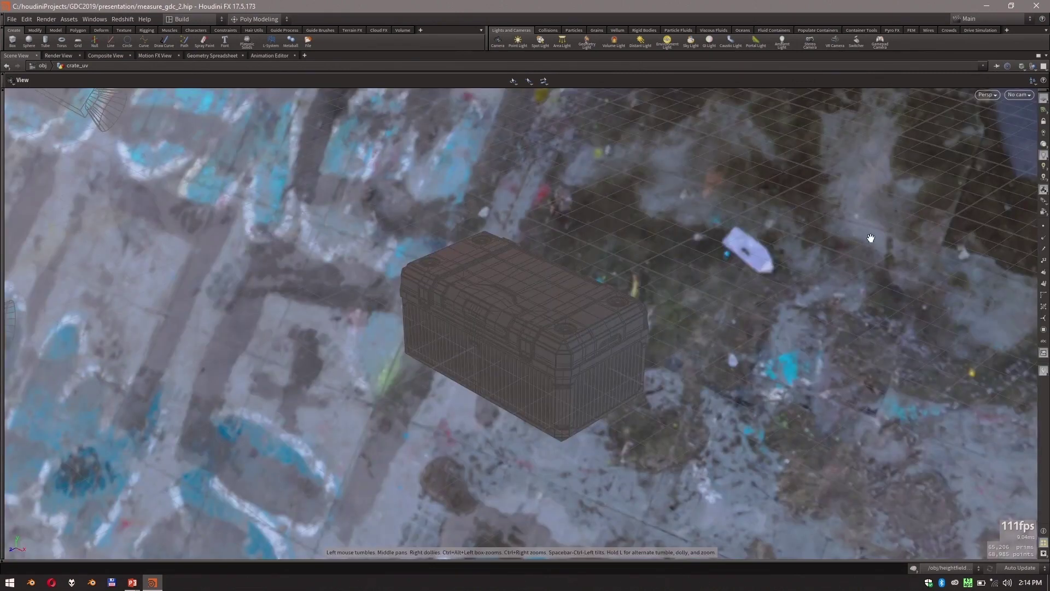
# Turn off Display Environment Lights as Backgrounds in the viewport's Background display options.
pyautogui.press('d')
pyautogui.click(929, 160)
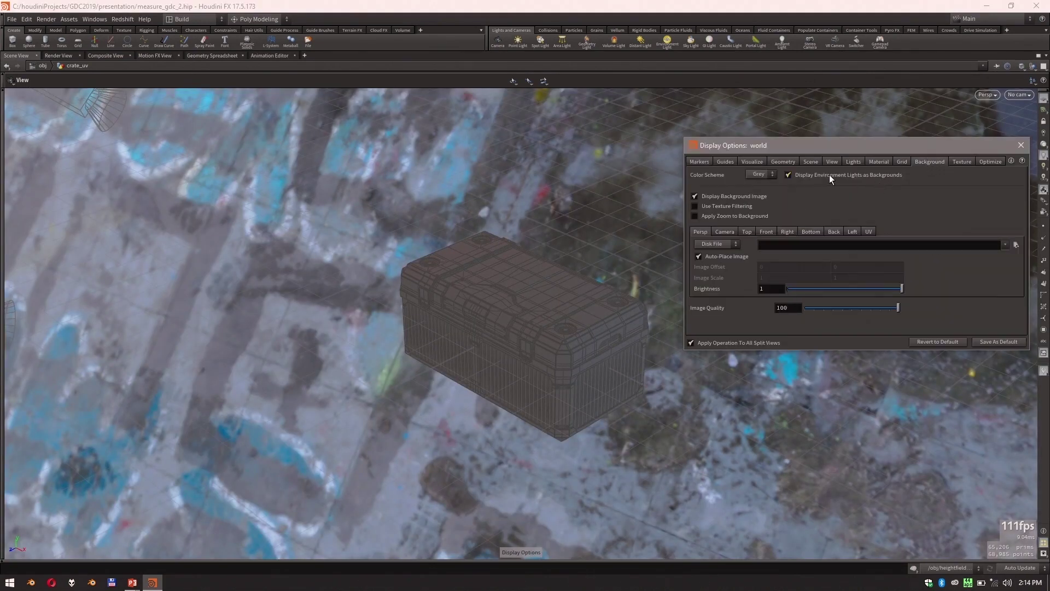
pyautogui.click(827, 175)
pyautogui.press('Escape')
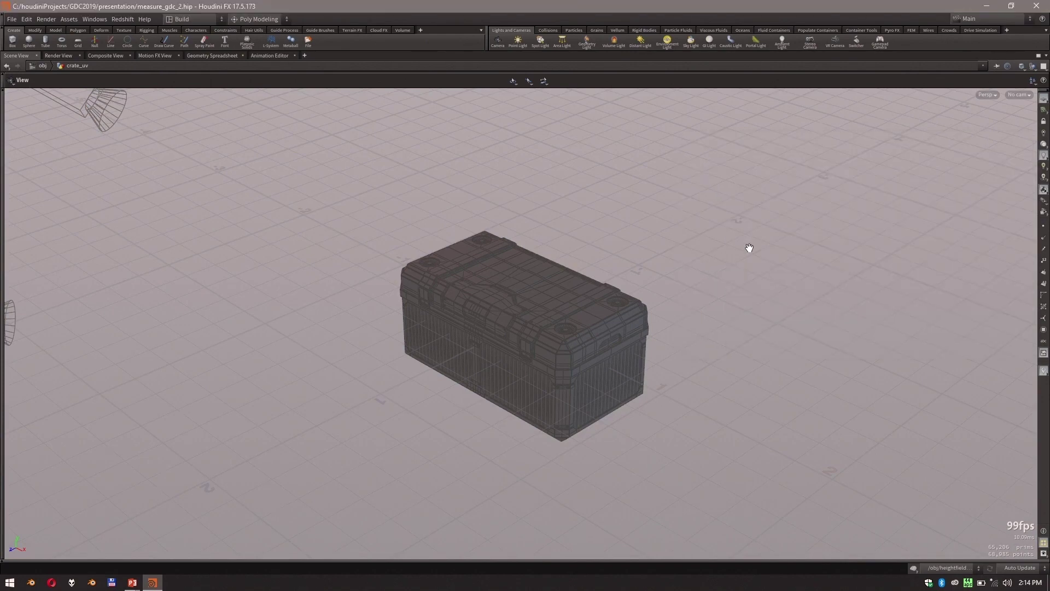
# Restore the split layout and bring back the parameter pane above the network, making it slightly taller.
pyautogui.hotkey('ctrl', 'b')
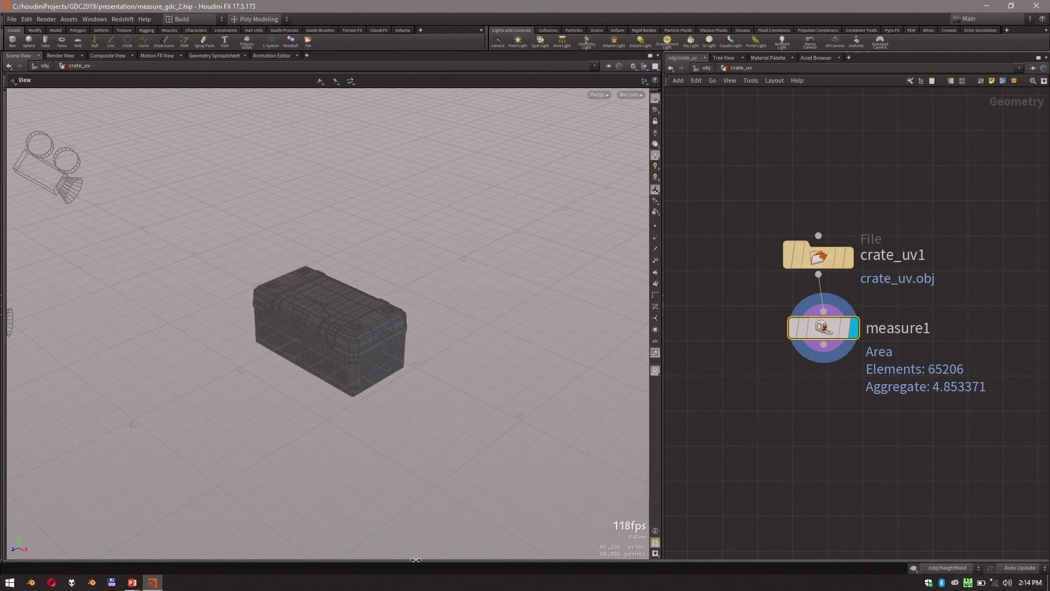
pyautogui.click(755, 302)
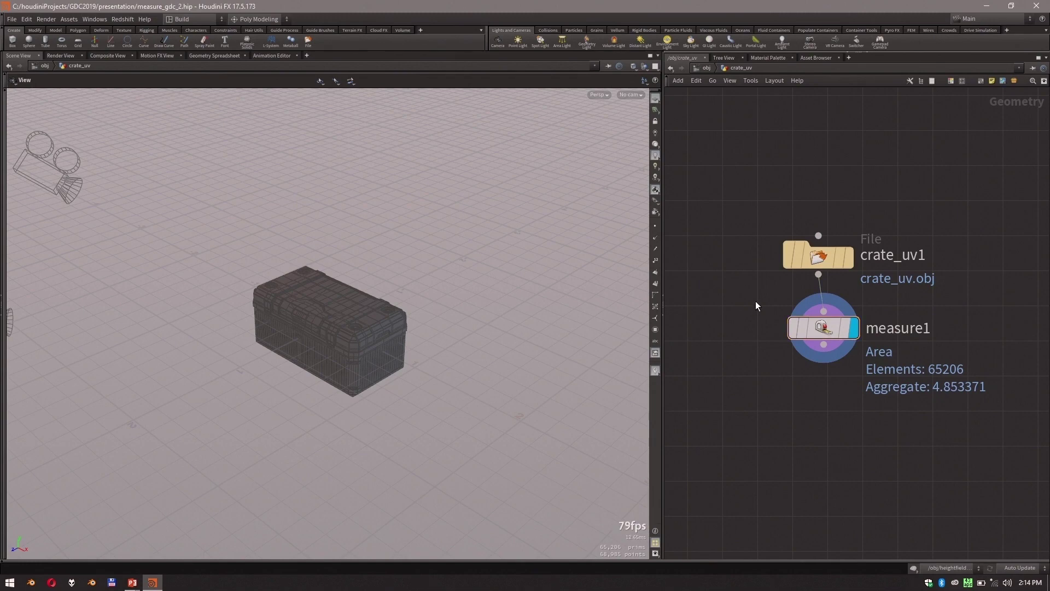
pyautogui.click(851, 53)
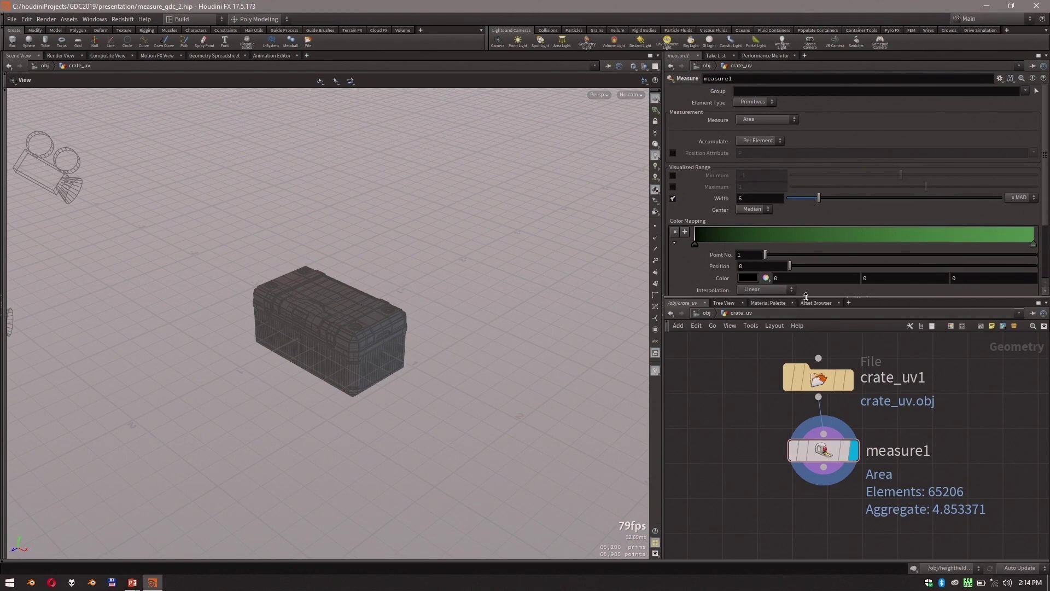
pyautogui.moveTo(805, 298); pyautogui.dragTo(805, 323)
pyautogui.moveTo(717, 445); pyautogui.dragTo(702, 449, button='middle')
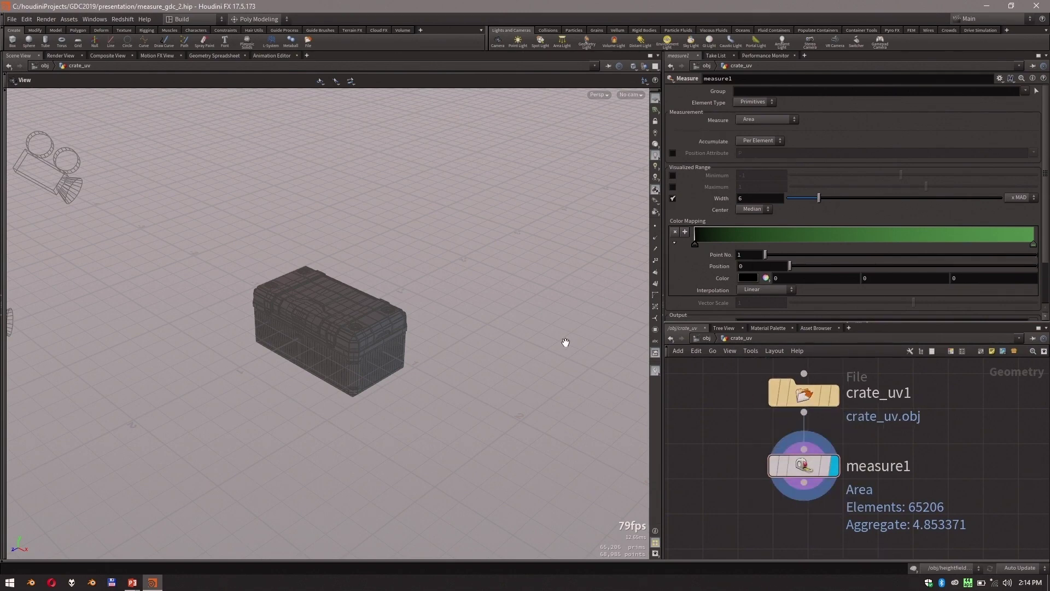
# Show measure1's area visualization on the crate and turn off the reference grid in the viewport.
pyautogui.press('Return')
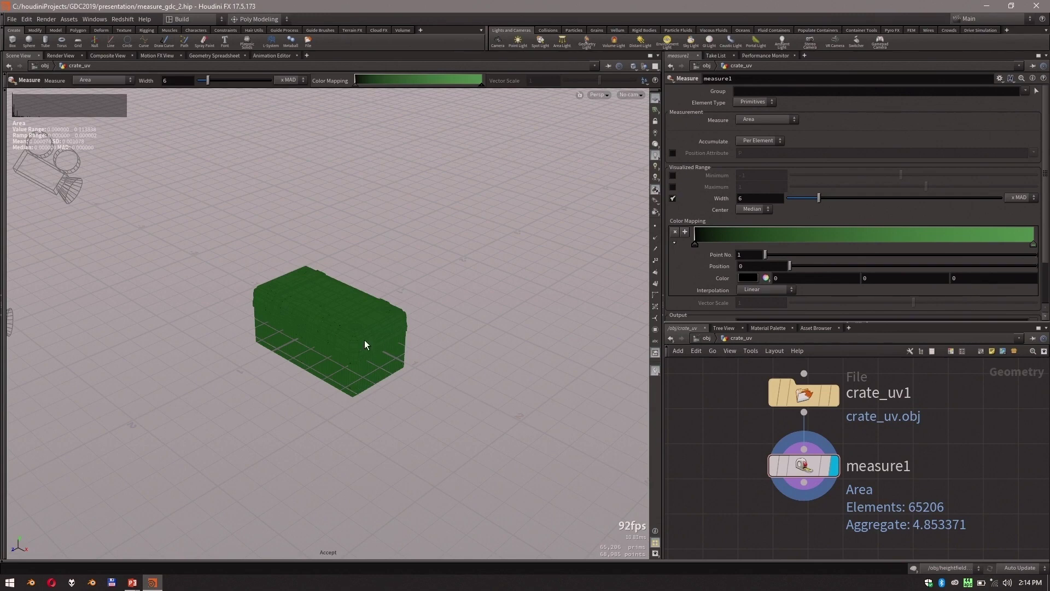
pyautogui.click(655, 98)
pyautogui.press('Escape')
pyautogui.moveTo(308, 268); pyautogui.dragTo(492, 311, button='right')
pyautogui.moveTo(492, 311); pyautogui.dragTo(525, 251)
pyautogui.press('Return')
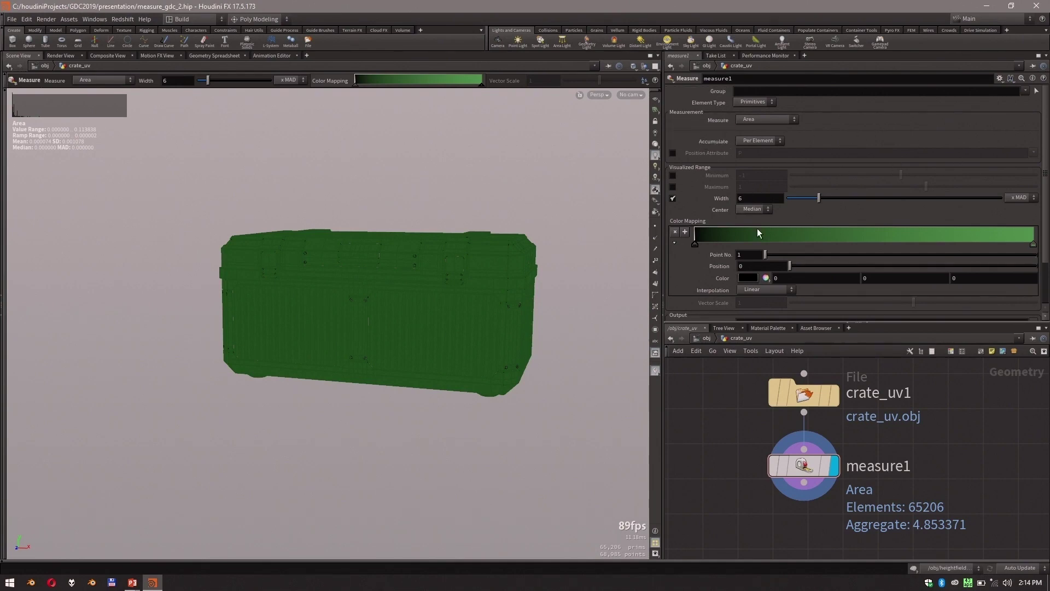
# Add a Color node wired to the output of measure1 and align the three nodes in a vertical chain.
pyautogui.click(804, 482)
pyautogui.press('Tab')
pyautogui.write('color')
pyautogui.press('Return')
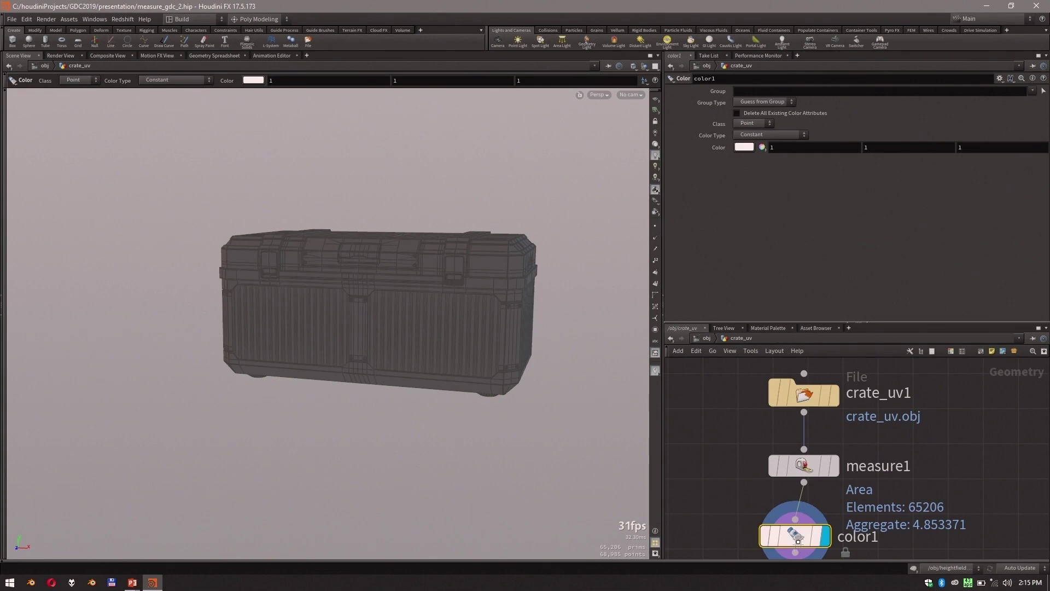
pyautogui.press('a')
pyautogui.moveTo(797, 539); pyautogui.dragTo(813, 406)
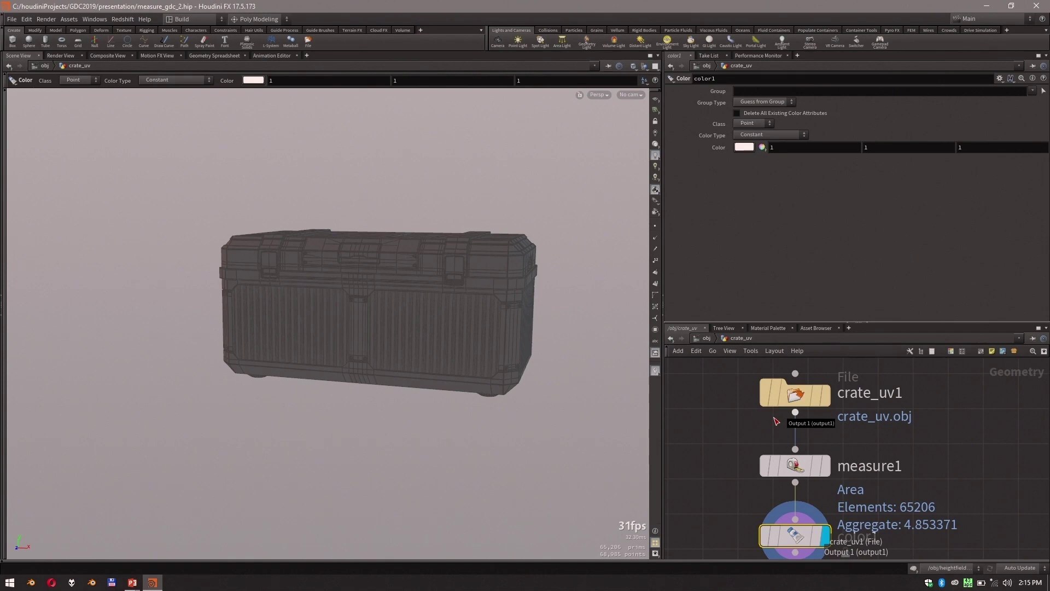
pyautogui.press('c')
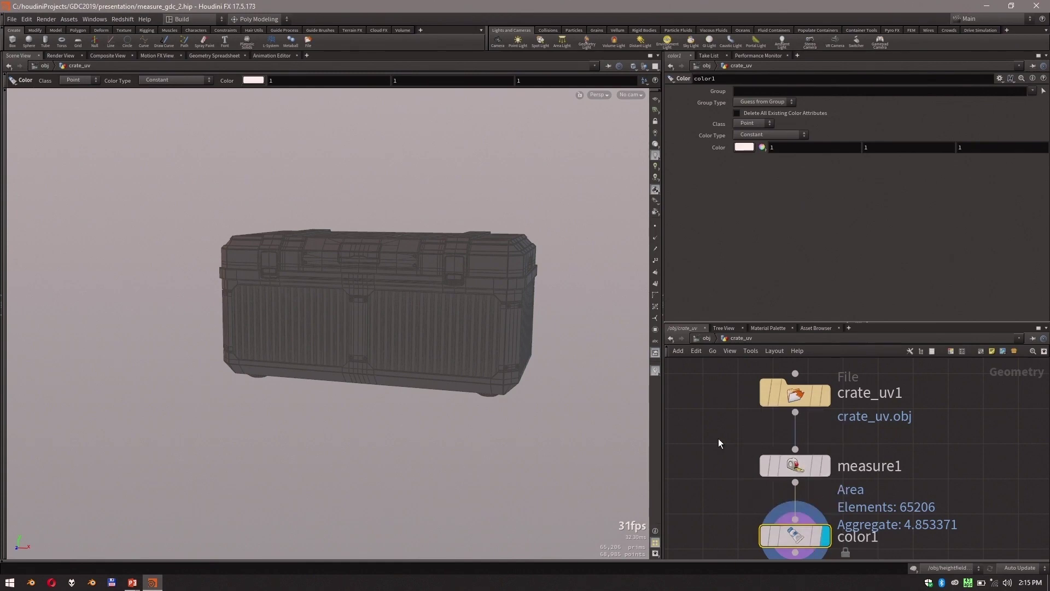
# Enable the inrange Range Group and Bake Visualized Range Into Output on measure1.
pyautogui.click(804, 466)
pyautogui.scroll(-3, 809, 245)
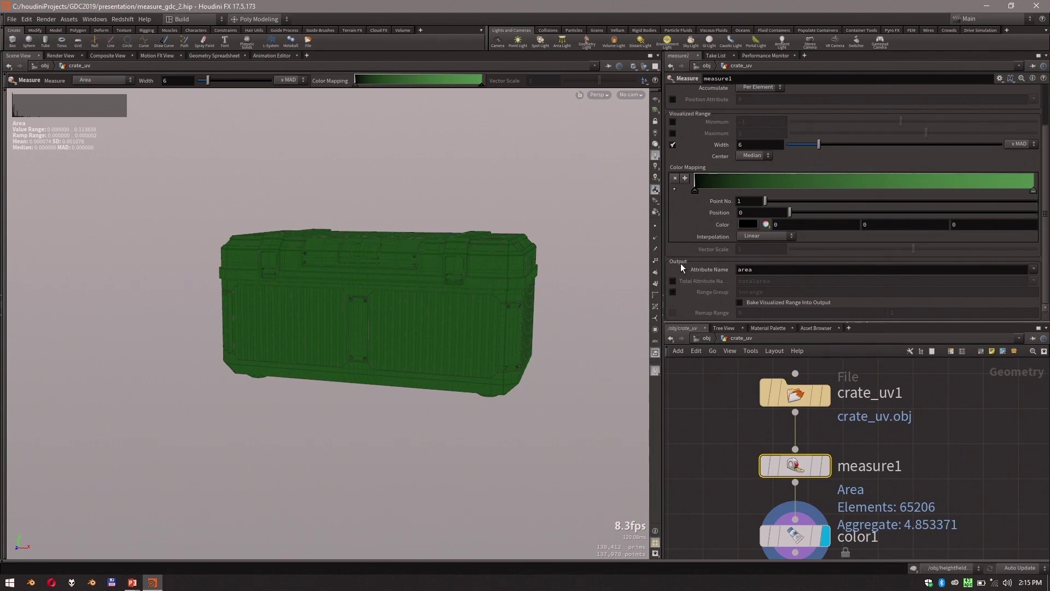
pyautogui.click(673, 292)
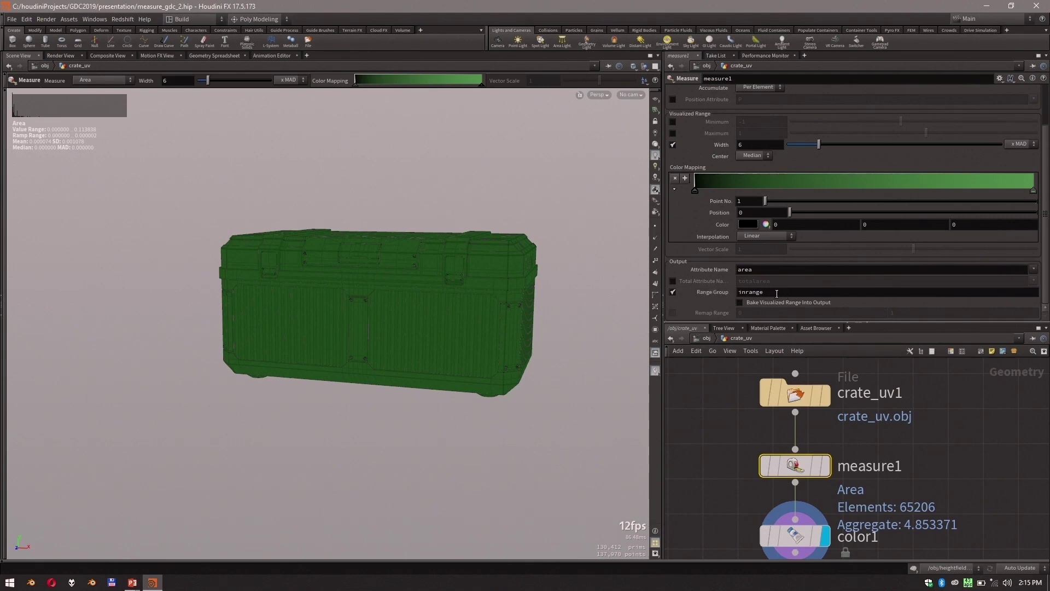
pyautogui.click(739, 302)
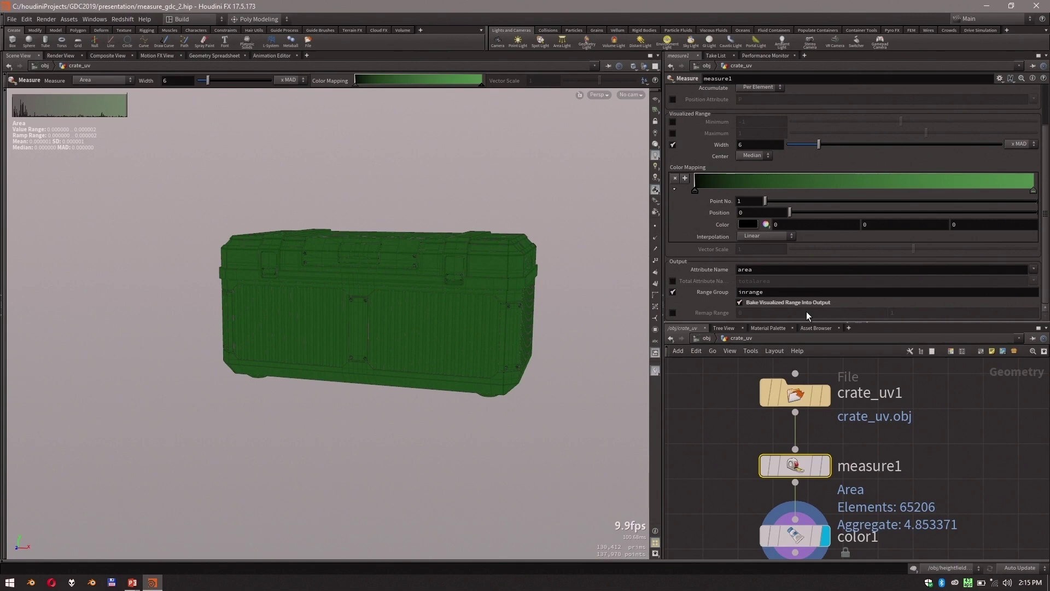
# Set color1's class to Primitive and its color to green with values 0.075, 0.3, 0.075.
pyautogui.moveTo(708, 467); pyautogui.dragTo(708, 372, button='middle')
pyautogui.click(792, 438)
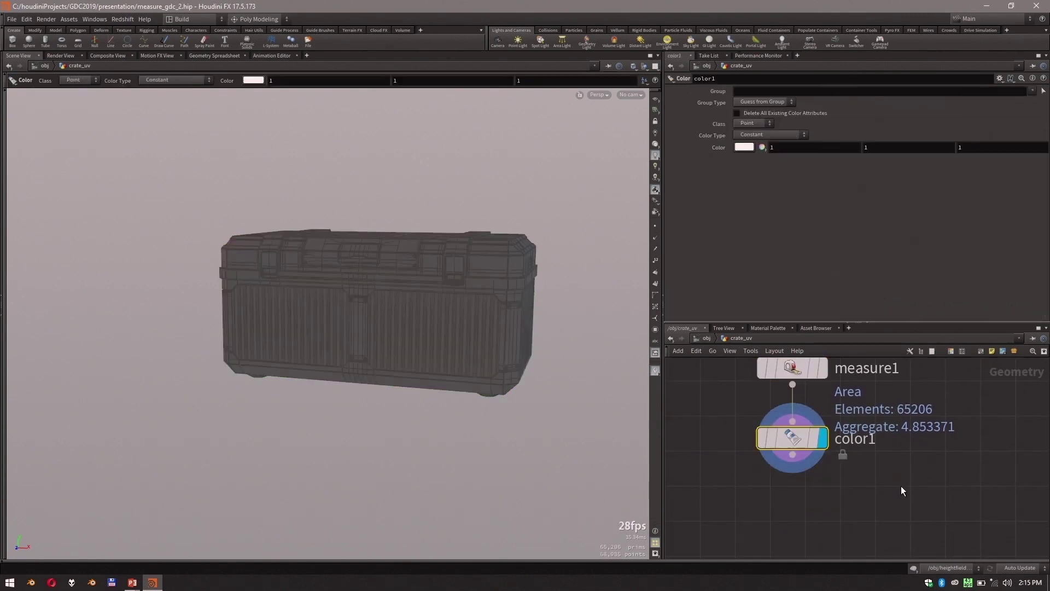
pyautogui.click(753, 123)
pyautogui.click(749, 143)
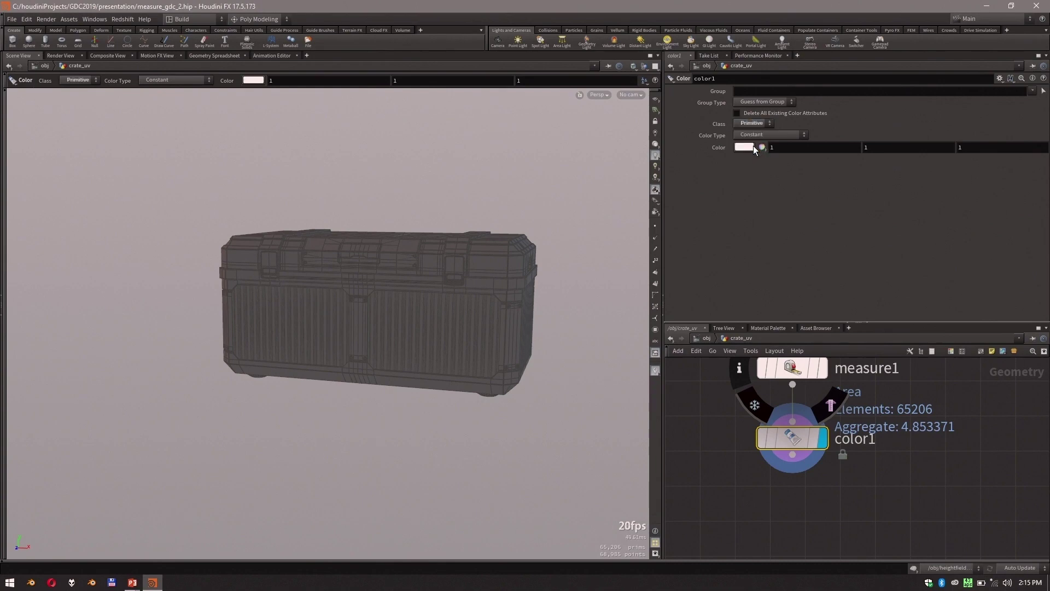
pyautogui.click(743, 146)
pyautogui.click(625, 349)
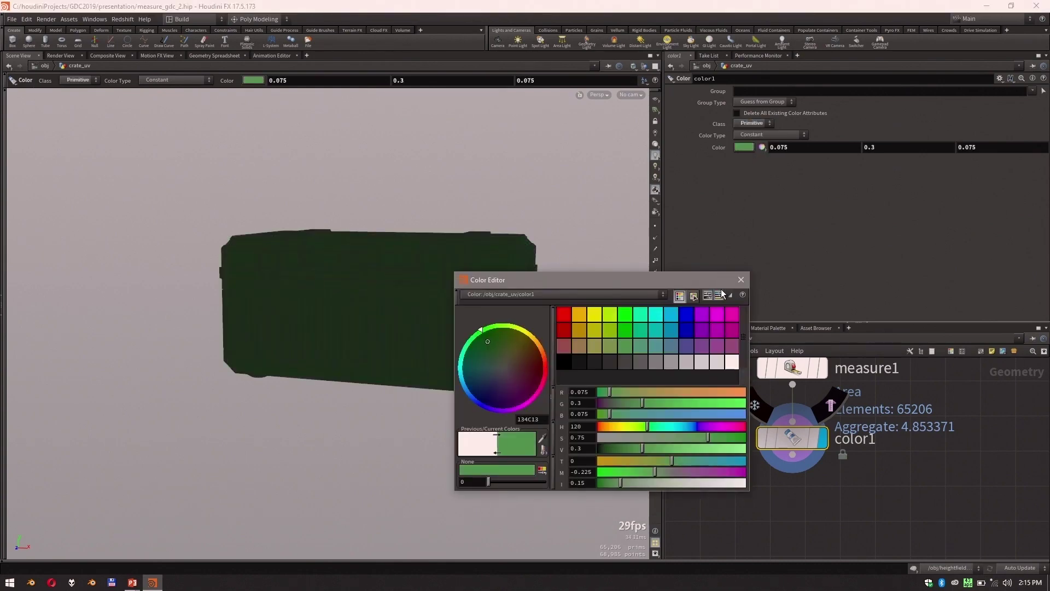
pyautogui.click(741, 280)
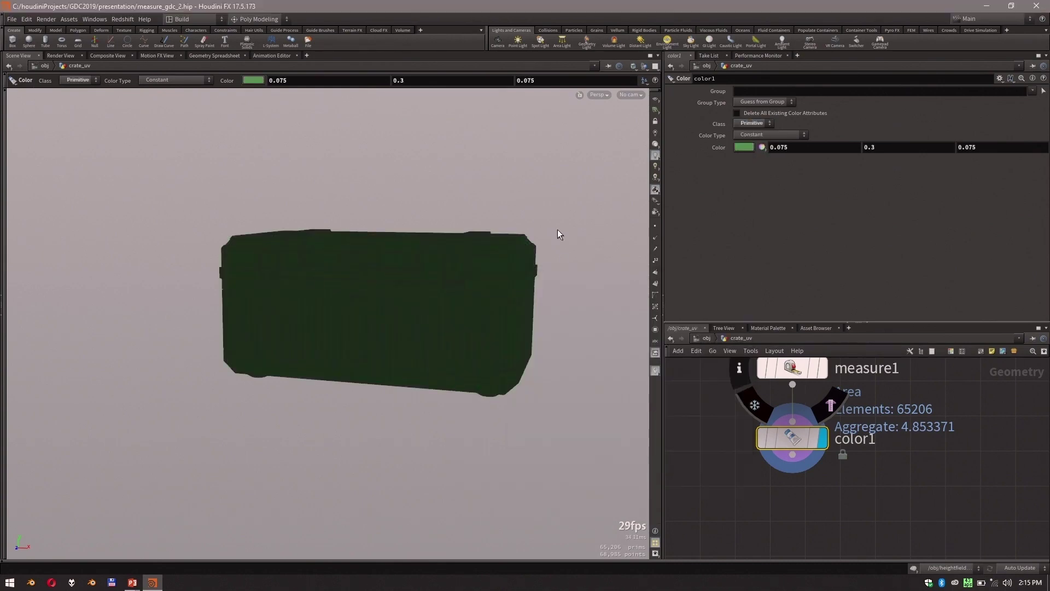
# Restrict color1 to the inrange group.
pyautogui.moveTo(450, 230); pyautogui.dragTo(448, 288)
pyautogui.click(1033, 91)
pyautogui.click(1026, 108)
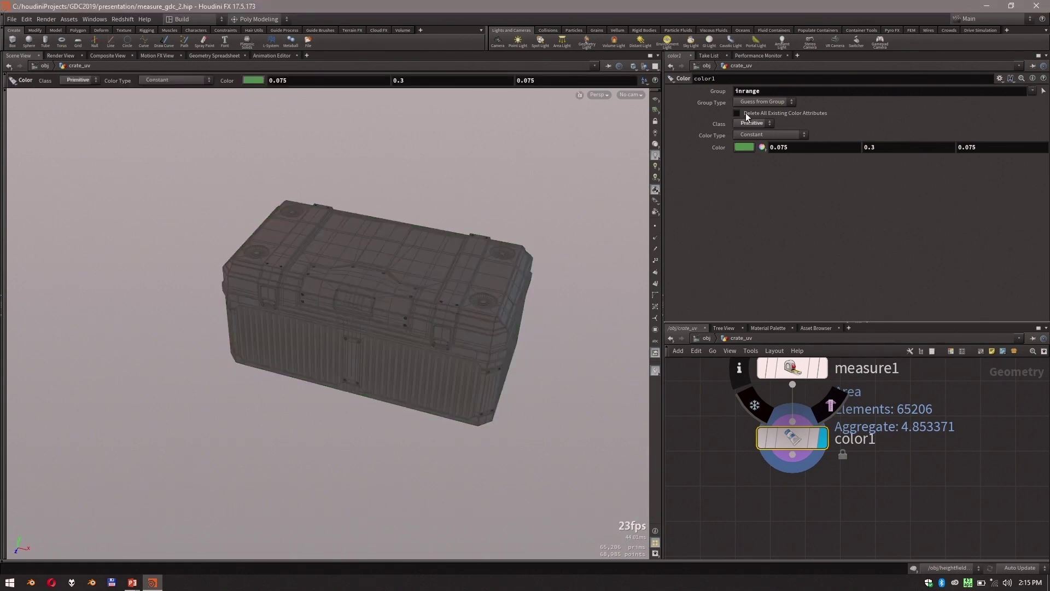
# Switch the viewport to headlight-only lighting and frame the crate's lid and front closely.
pyautogui.scroll(2, 404, 252)
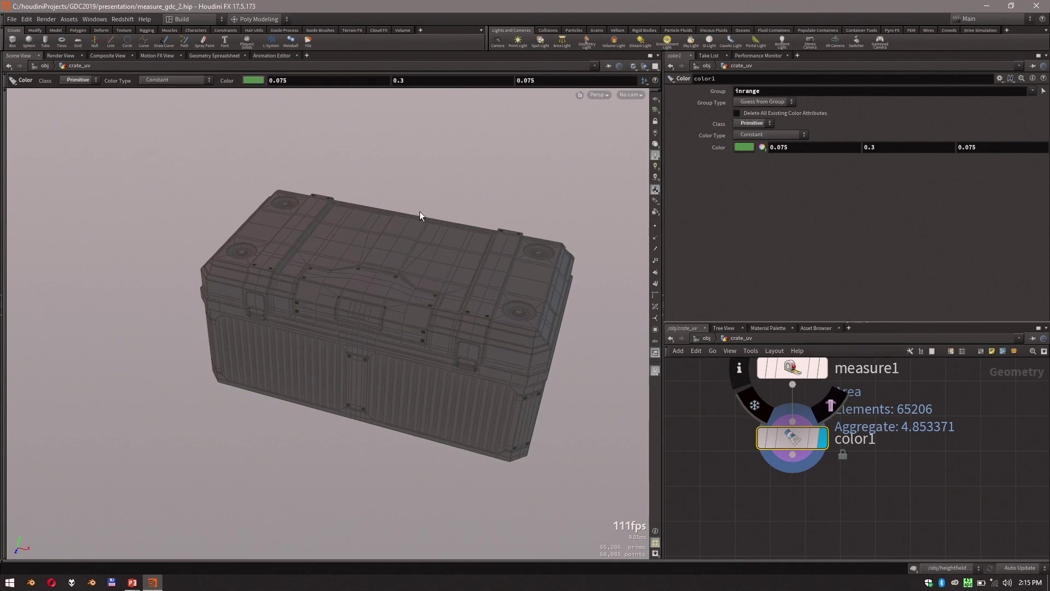
pyautogui.click(656, 144)
pyautogui.moveTo(300, 237); pyautogui.dragTo(346, 246)
pyautogui.moveTo(347, 246); pyautogui.dragTo(517, 258, button='right')
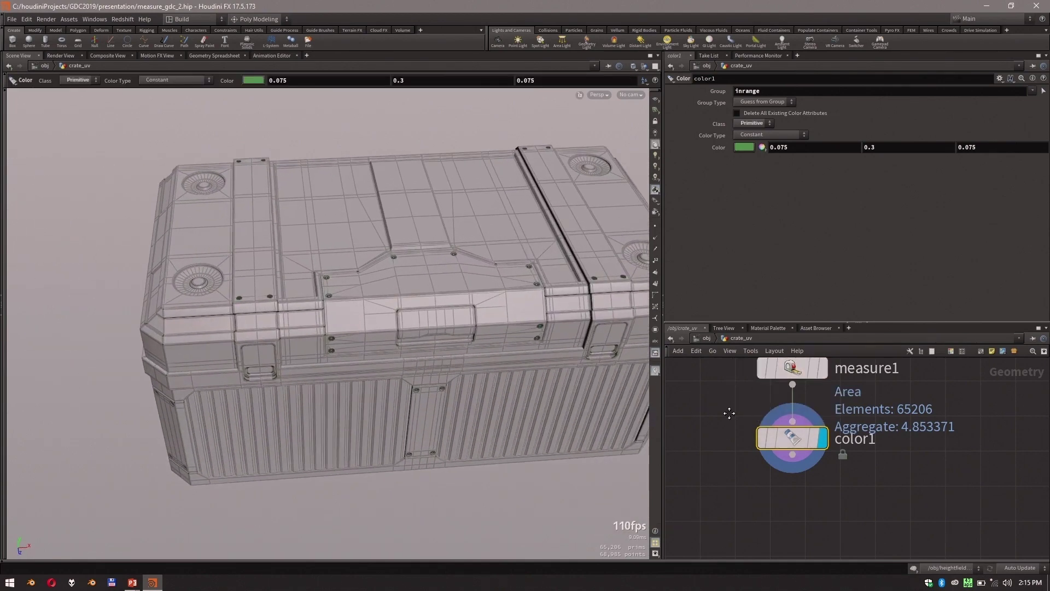
# Keep measure1's parameters pinned while color1 is selected, and set the Visualized Range Width to 39.9.
pyautogui.moveTo(729, 414); pyautogui.dragTo(726, 451, button='middle')
pyautogui.click(779, 410)
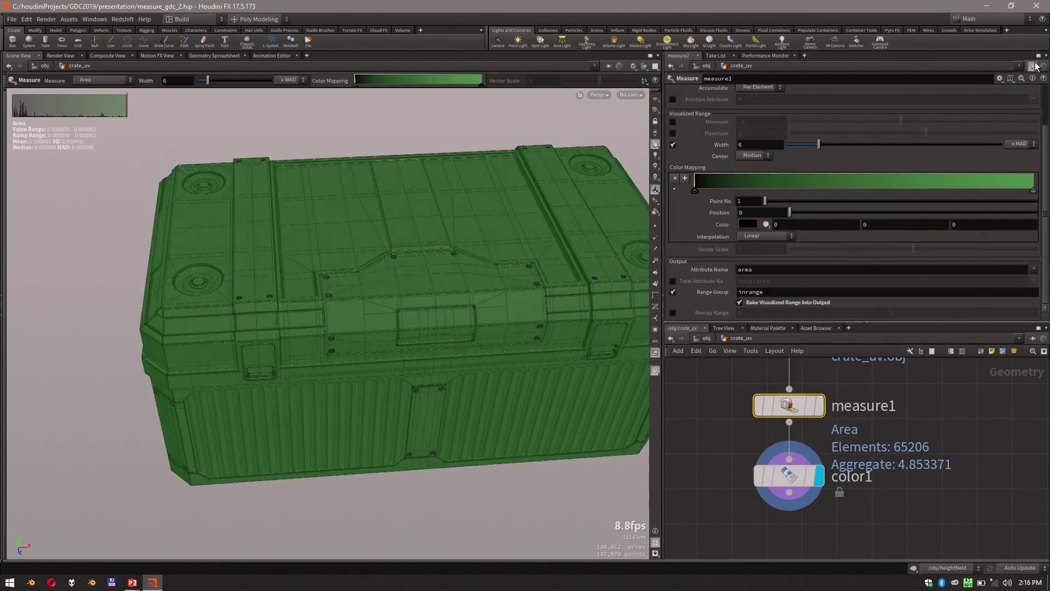
pyautogui.click(819, 479)
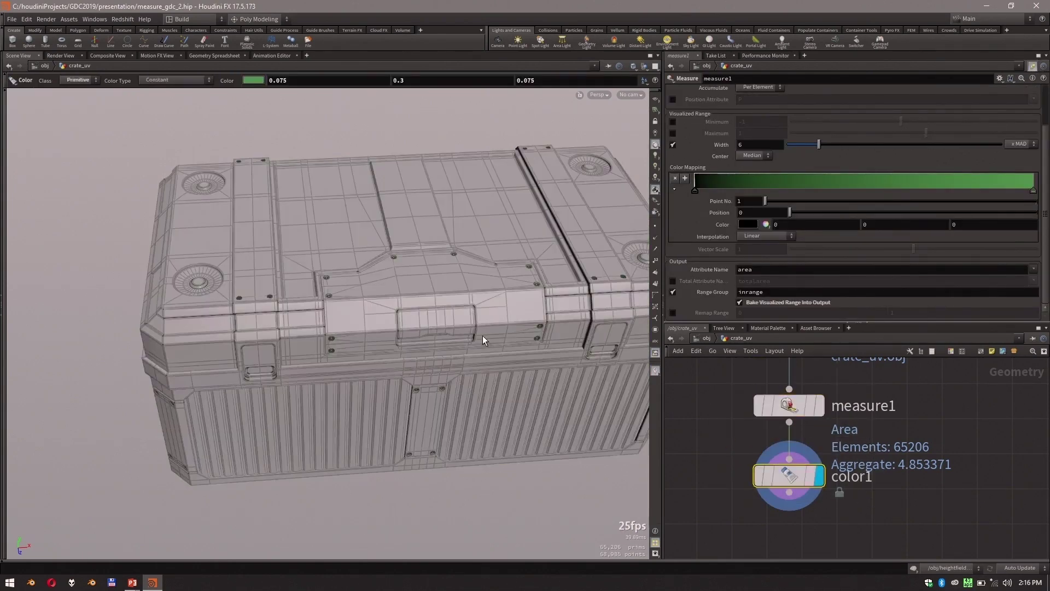
pyautogui.moveTo(820, 143); pyautogui.dragTo(1001, 143)
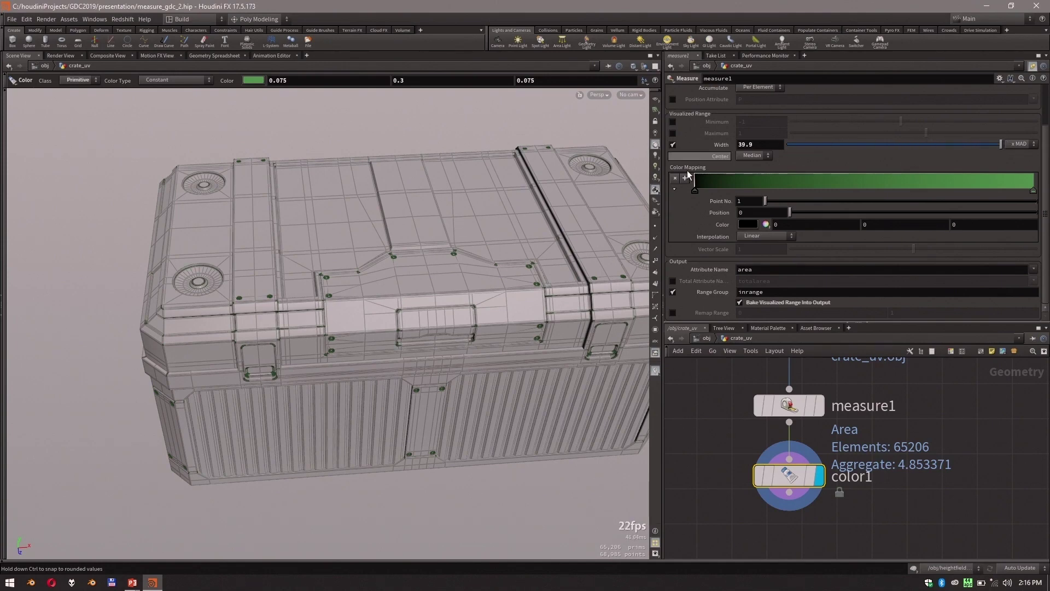
# Set the multiplier of measure1's Visualized Range Width to x 1.0 and check the available Center options.
pyautogui.click(1010, 143)
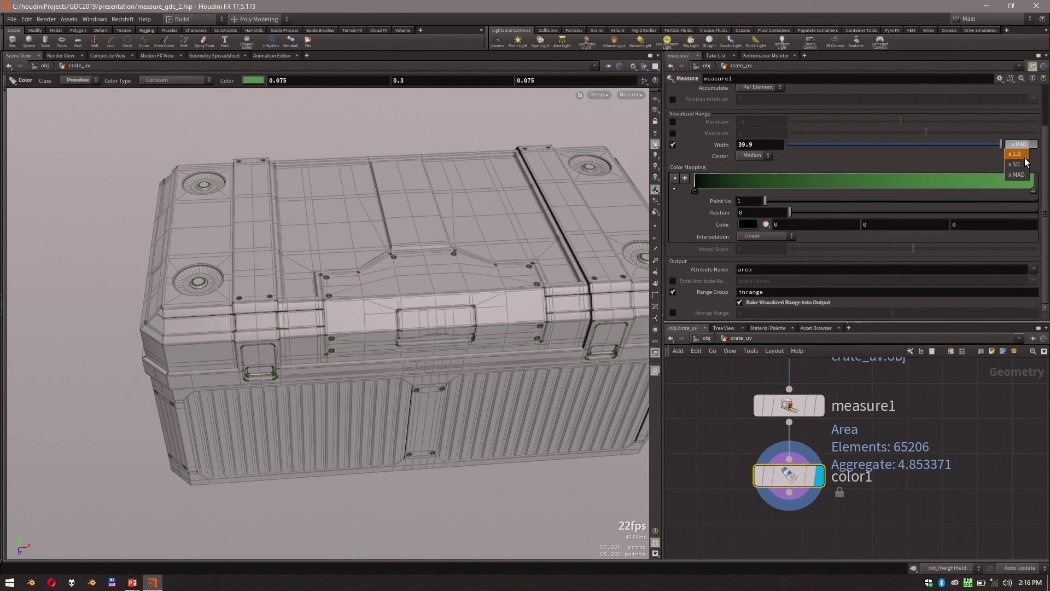
pyautogui.click(1025, 157)
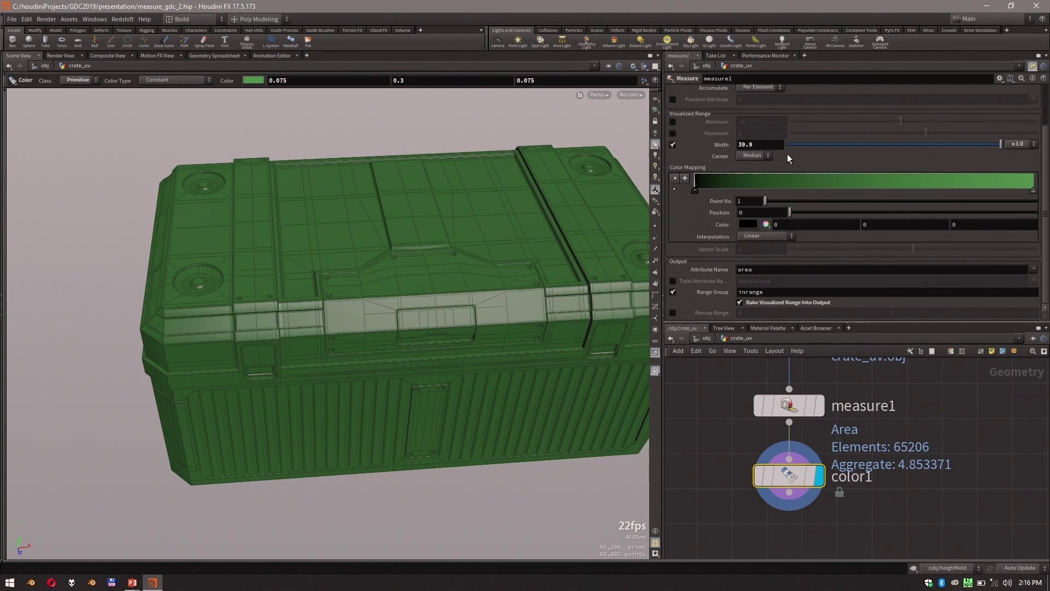
pyautogui.click(754, 157)
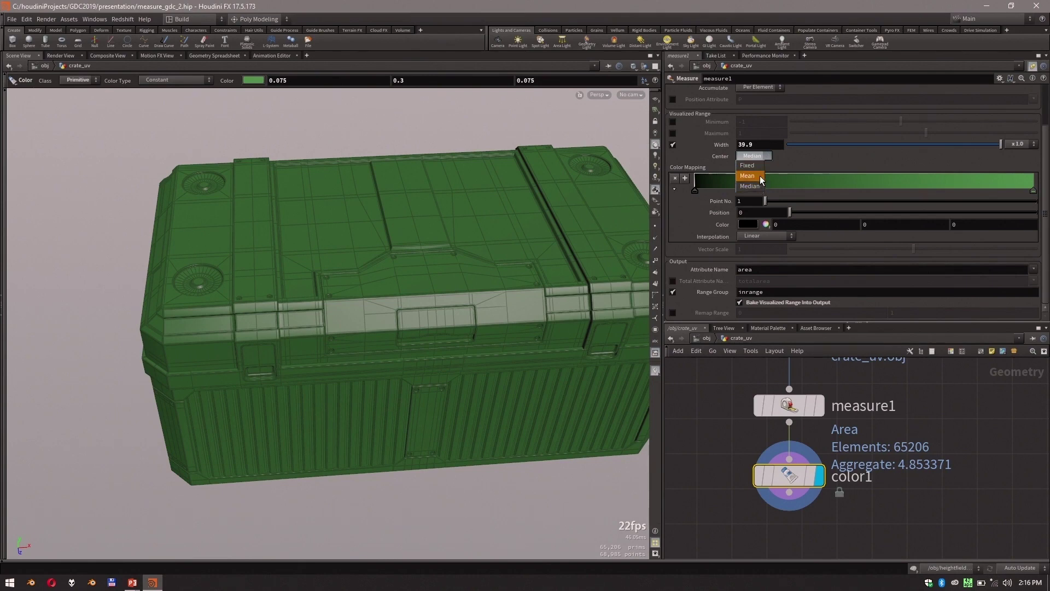
pyautogui.click(786, 159)
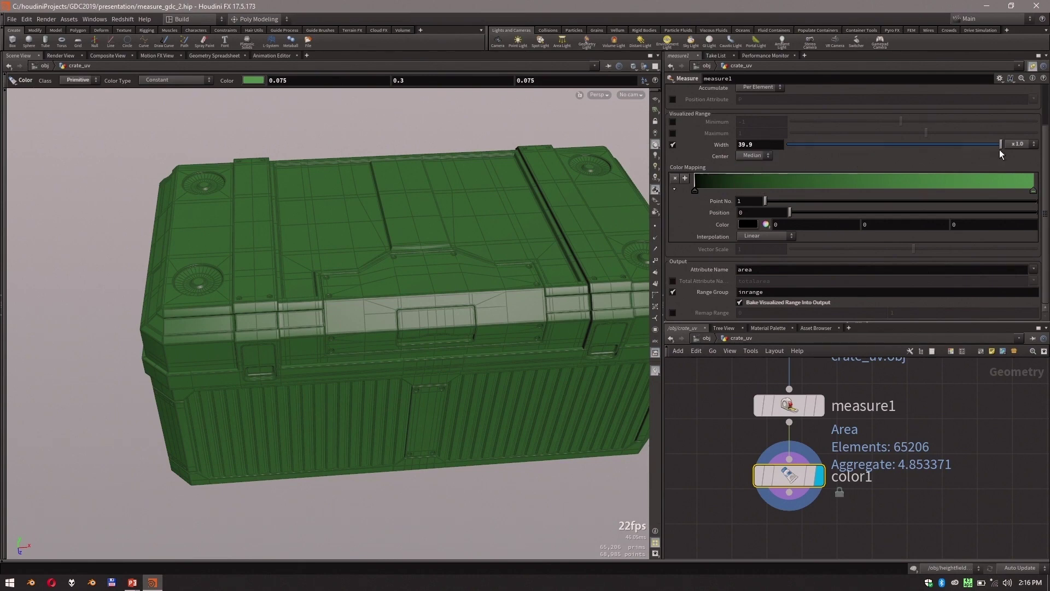
# Try scaling the Visualized Range Width by x SD and return its multiplier to x 1.0.
pyautogui.click(1017, 144)
pyautogui.click(1018, 165)
pyautogui.click(754, 155)
pyautogui.click(1019, 144)
pyautogui.click(1018, 154)
# Change the Visualized Range Center to Fixed with a value of 0.165.
pyautogui.click(743, 155)
pyautogui.click(752, 170)
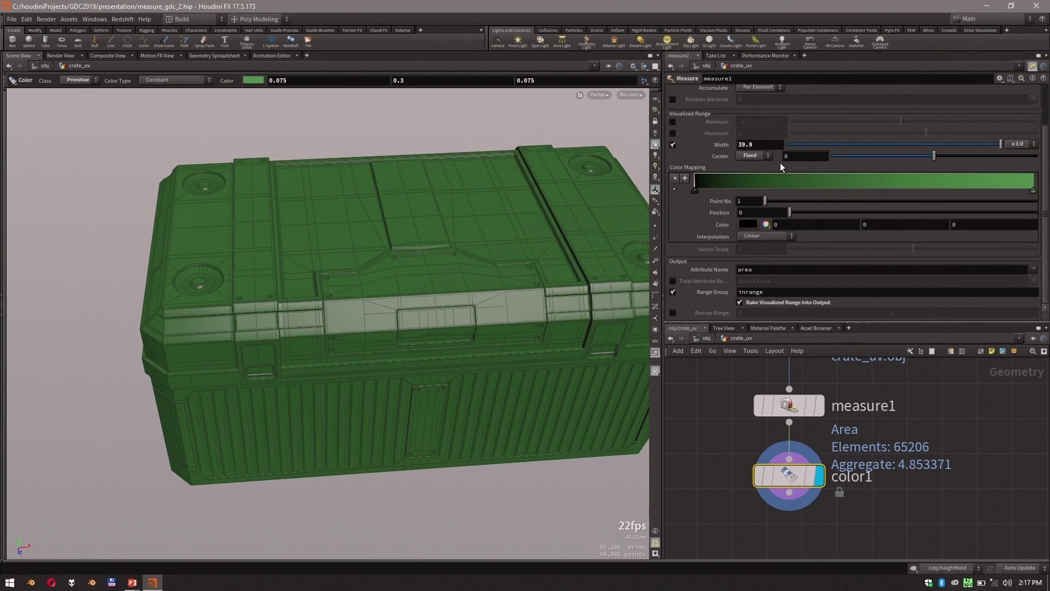
pyautogui.moveTo(934, 155); pyautogui.dragTo(951, 156)
# Reduce the Visualized Range Width to 10 and narrow it further to 0.32.
pyautogui.click(768, 146)
pyautogui.write('10')
pyautogui.press('Return')
pyautogui.moveTo(841, 144); pyautogui.dragTo(790, 146)
pyautogui.moveTo(776, 144); pyautogui.dragTo(654, 171, button='middle')
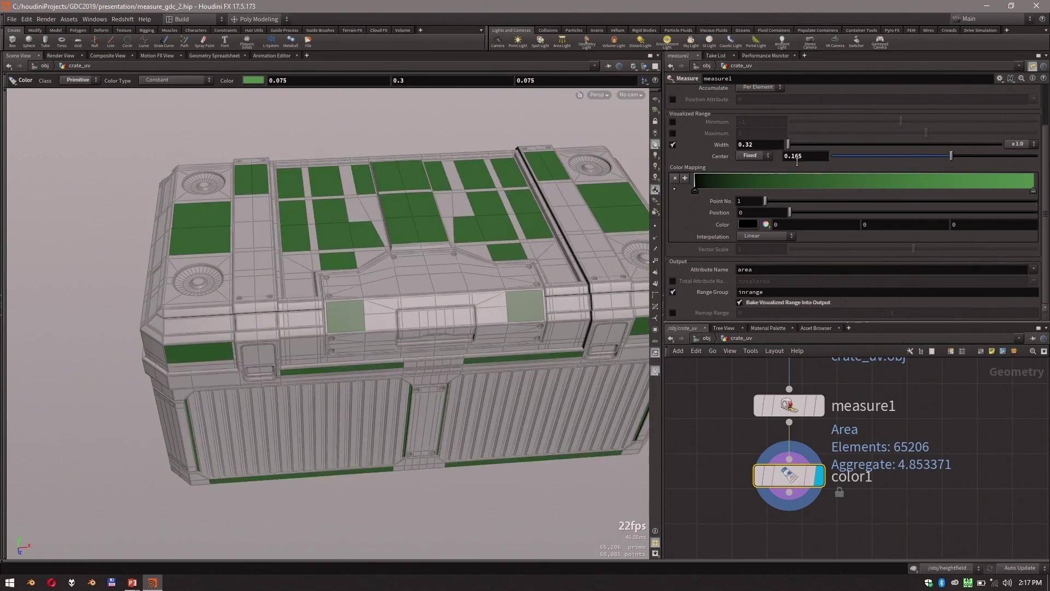
pyautogui.hotkey('alt', 'Tab')
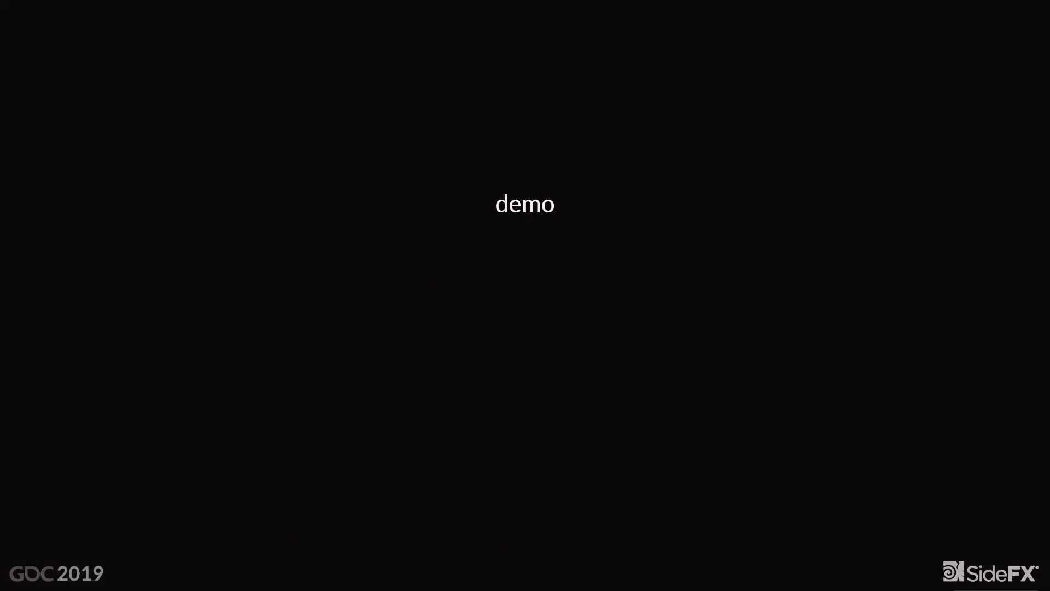
pyautogui.press('Right')
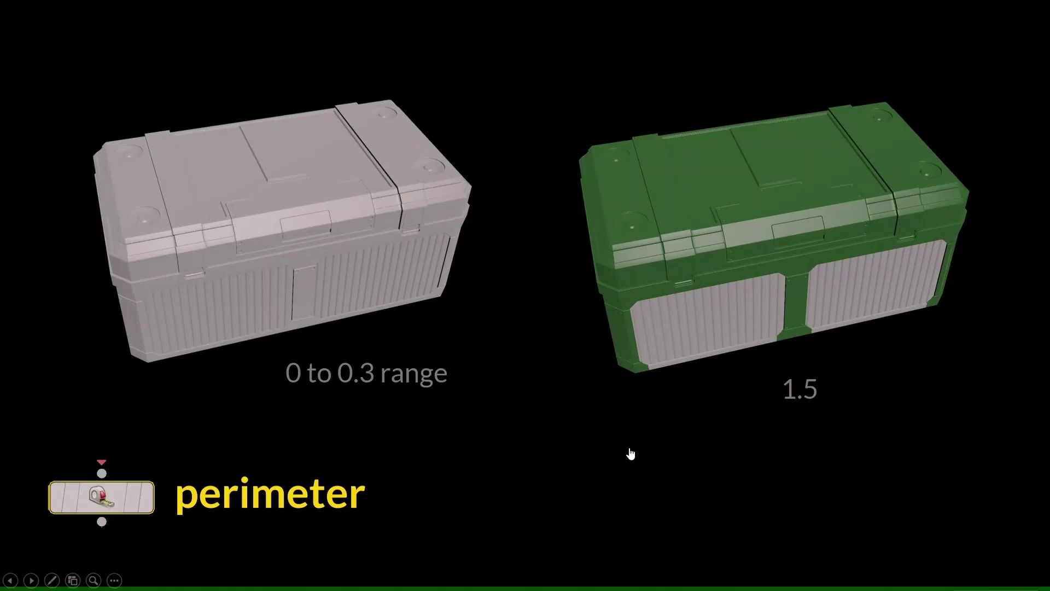
pyautogui.press('Right')
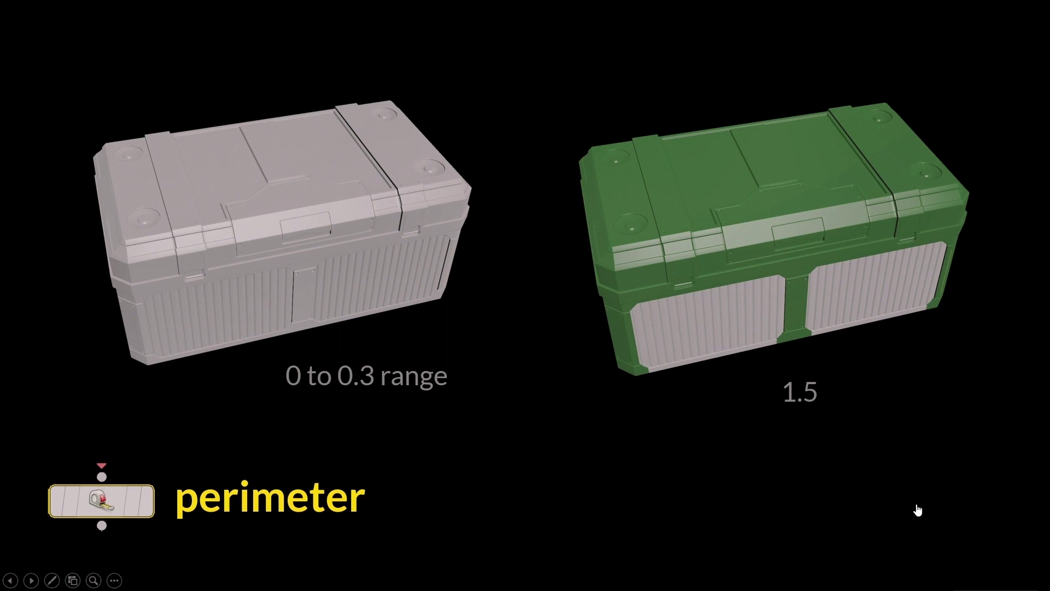
pyautogui.click(918, 510)
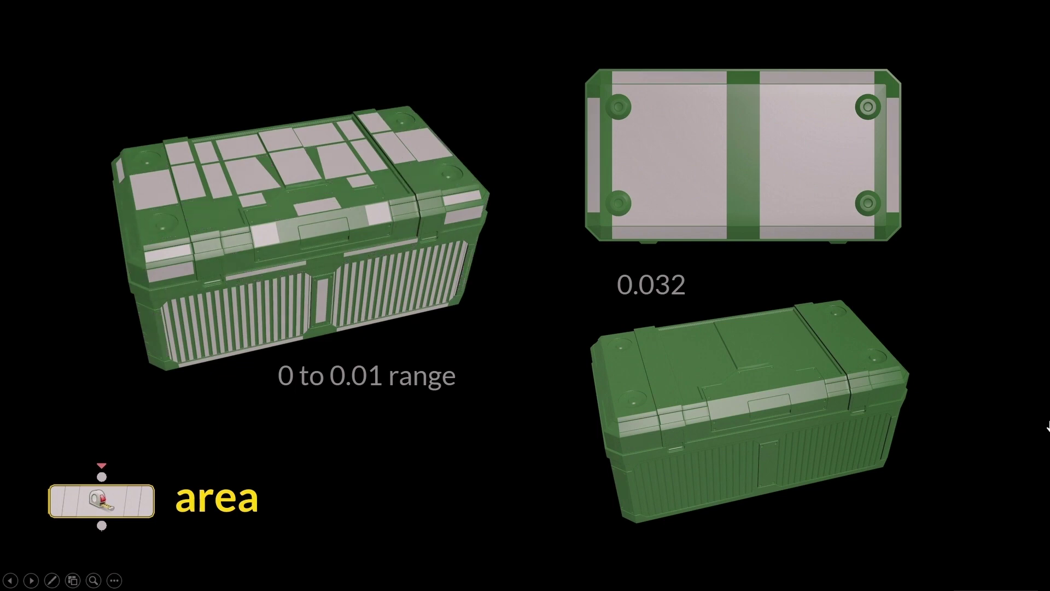
pyautogui.press('Right')
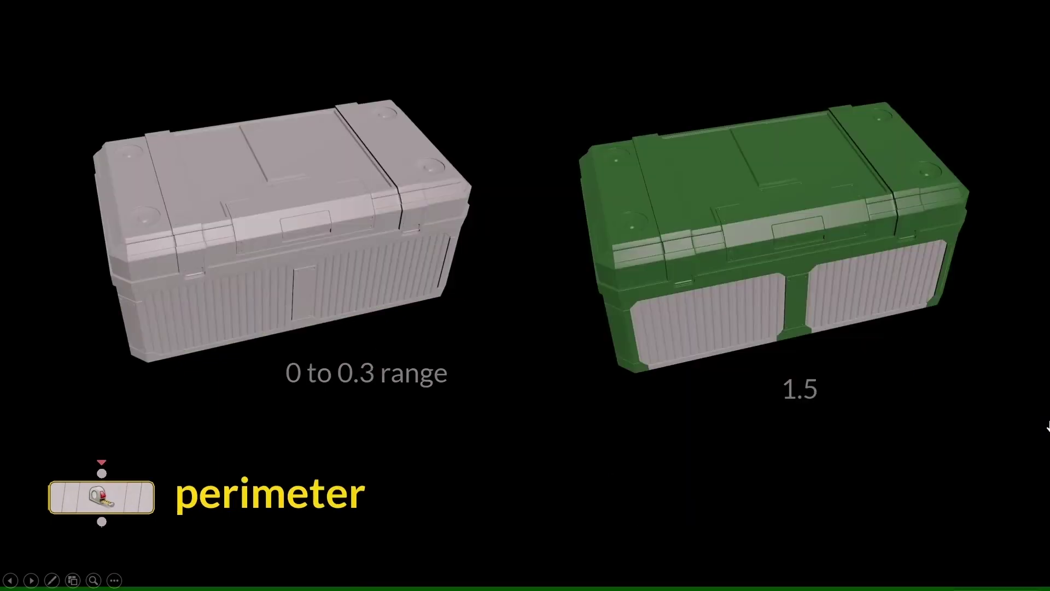
pyautogui.press('Left')
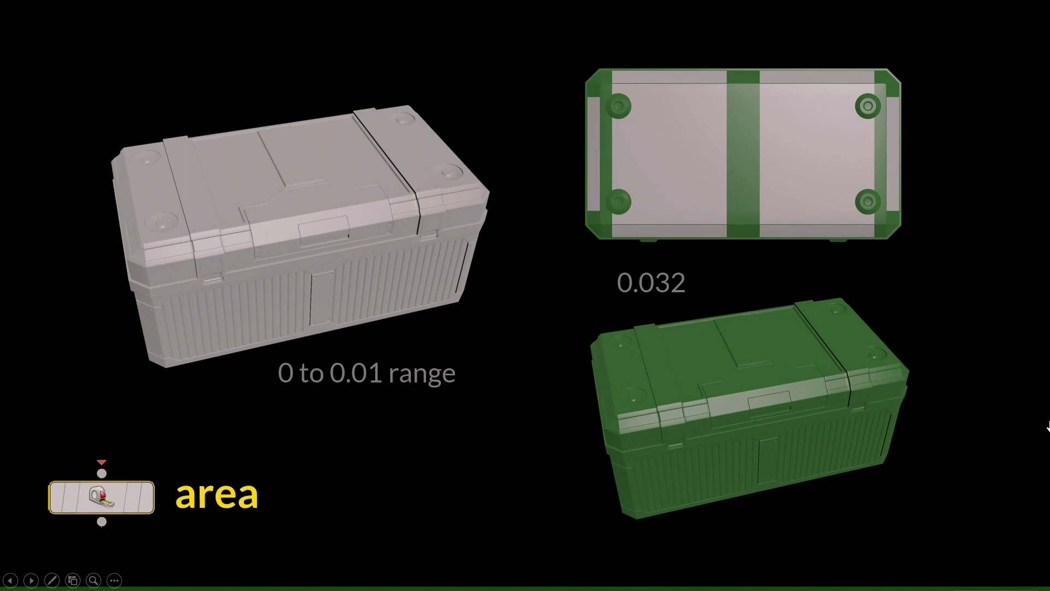
pyautogui.press('Right')
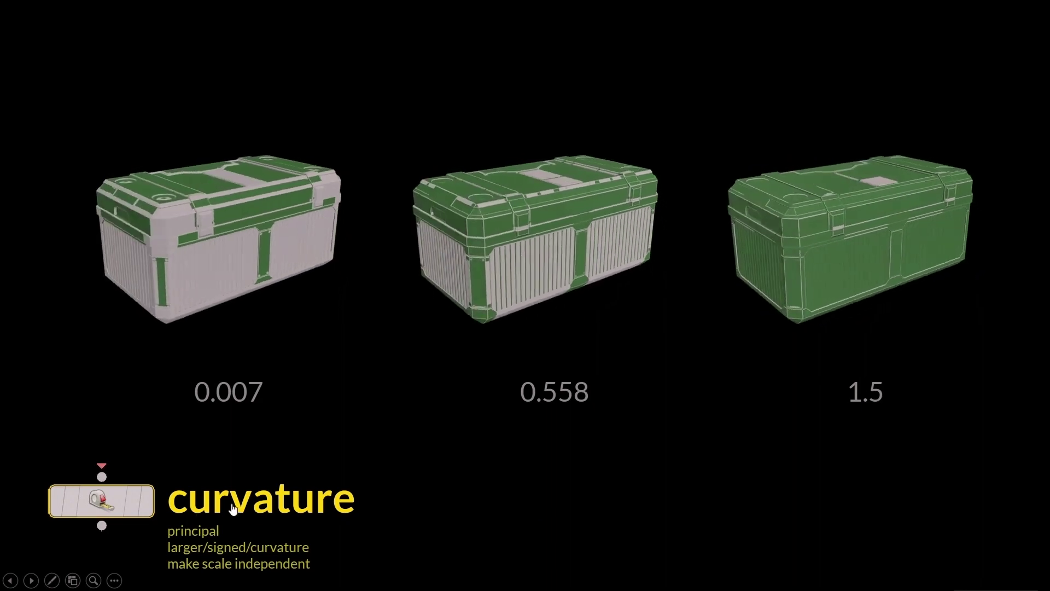
# Switch back to Houdini, set measure1's Measure to Curvature, and show the available curvature types.
pyautogui.hotkey('alt', 'Tab')
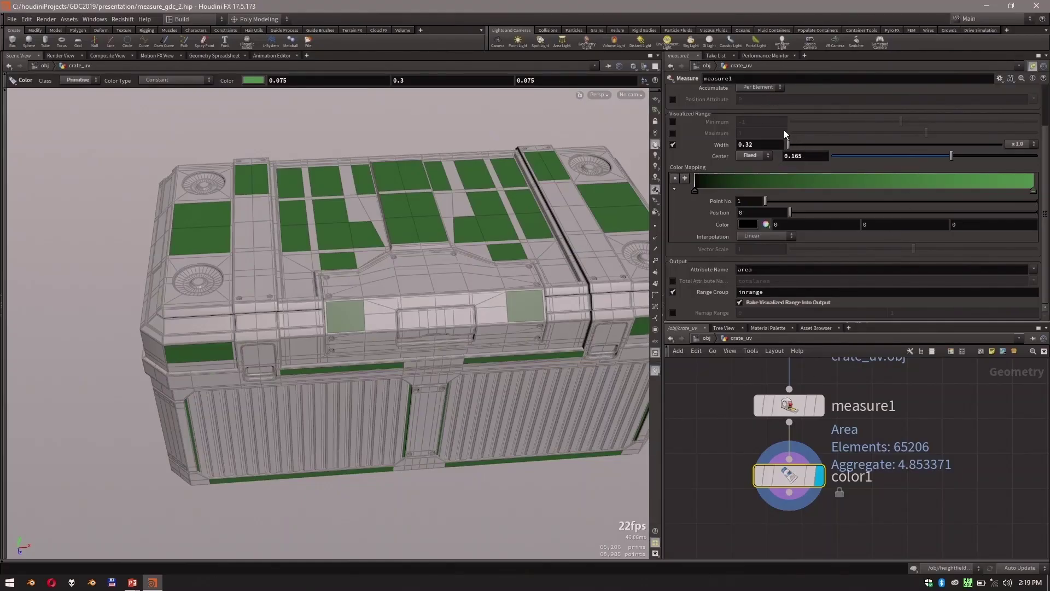
pyautogui.scroll(3, 783, 130)
pyautogui.click(761, 119)
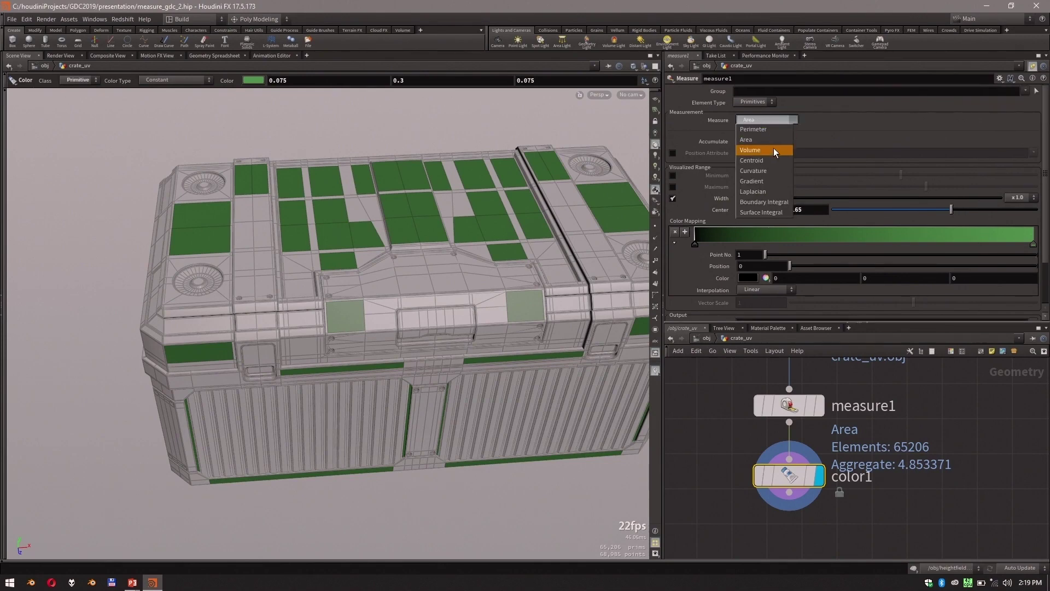
pyautogui.click(775, 170)
pyautogui.click(815, 119)
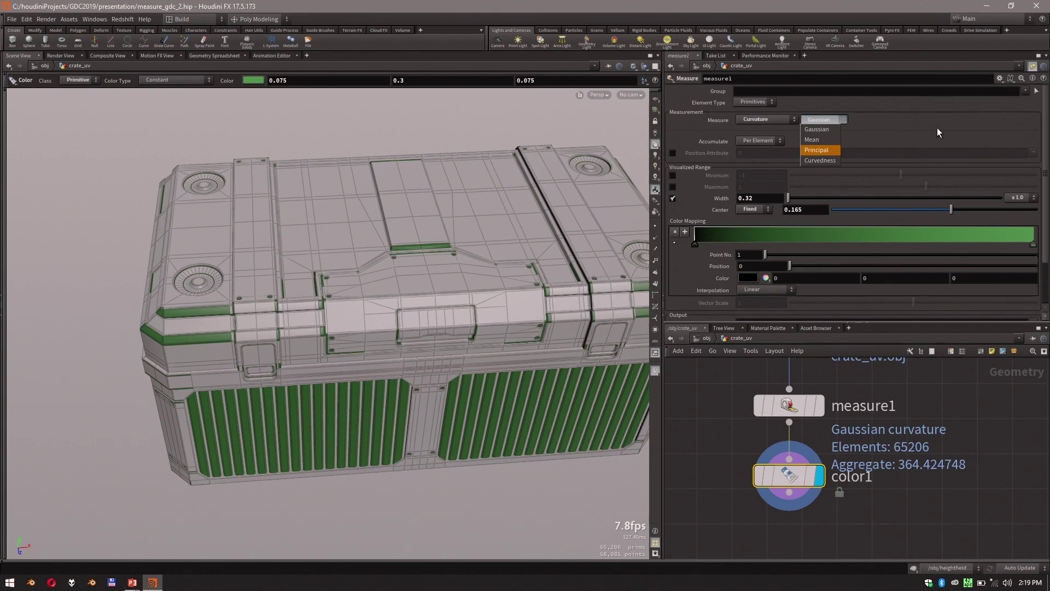
pyautogui.hotkey('alt', 'Tab')
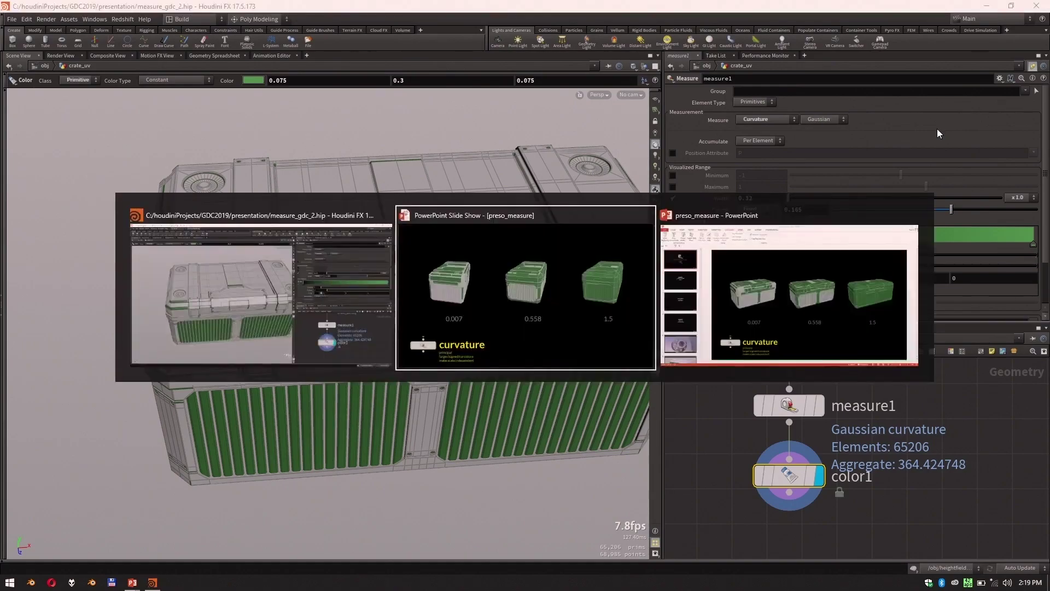
pyautogui.press('Right')
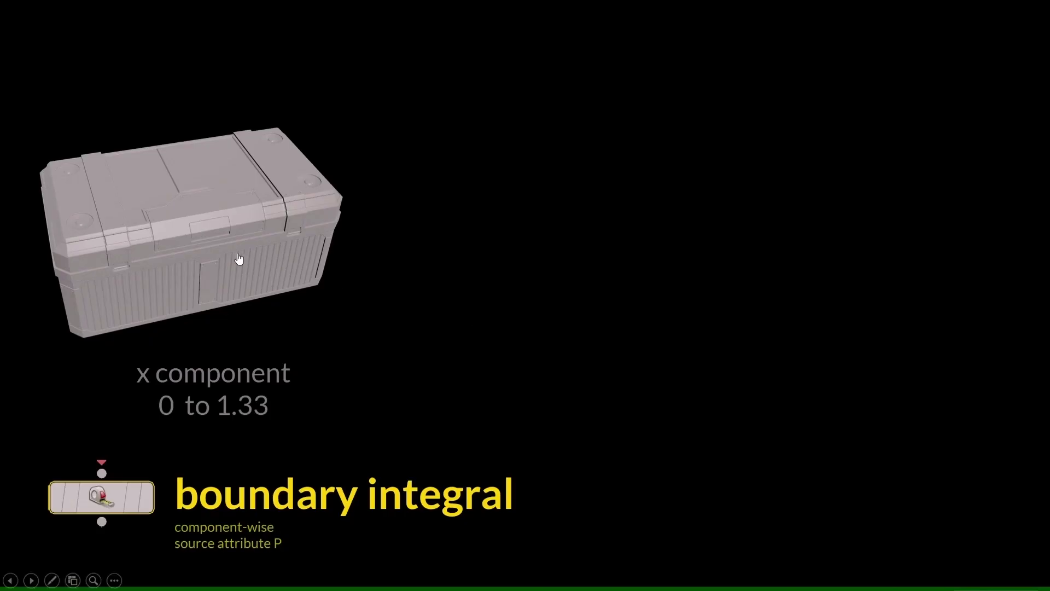
pyautogui.click(432, 286)
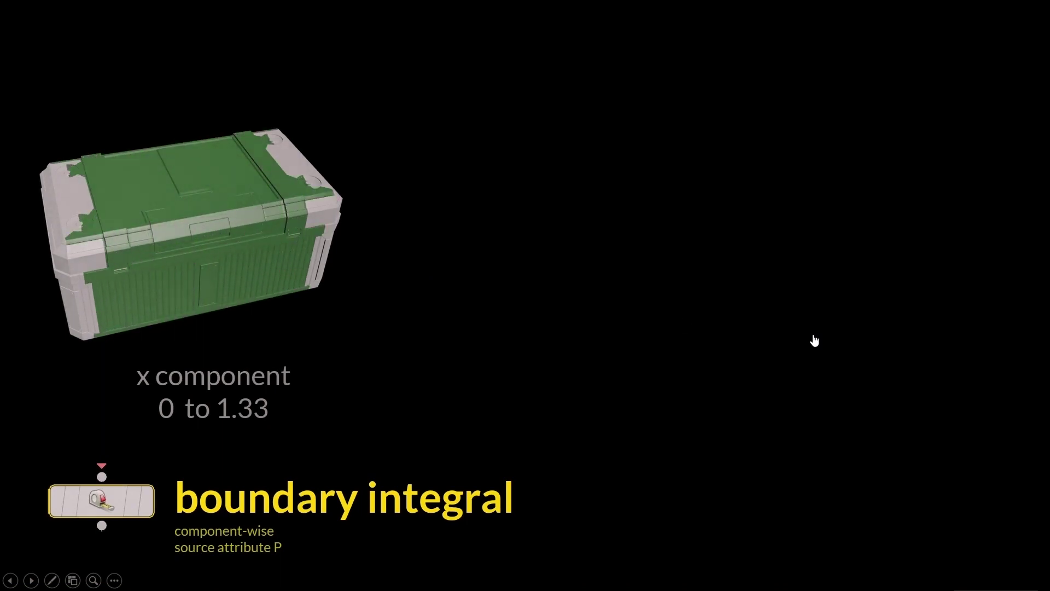
pyautogui.press('Right')
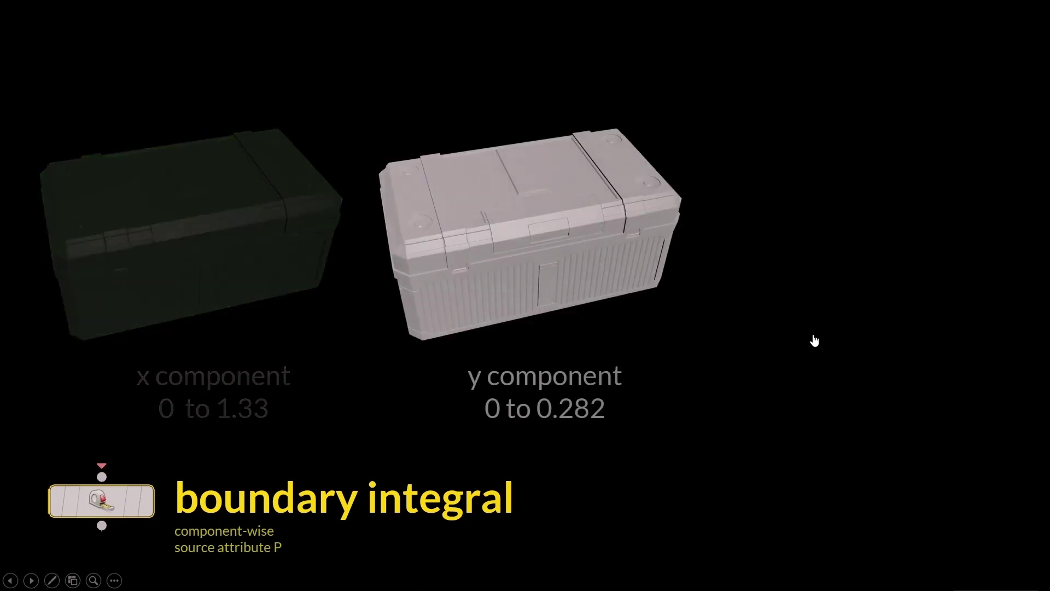
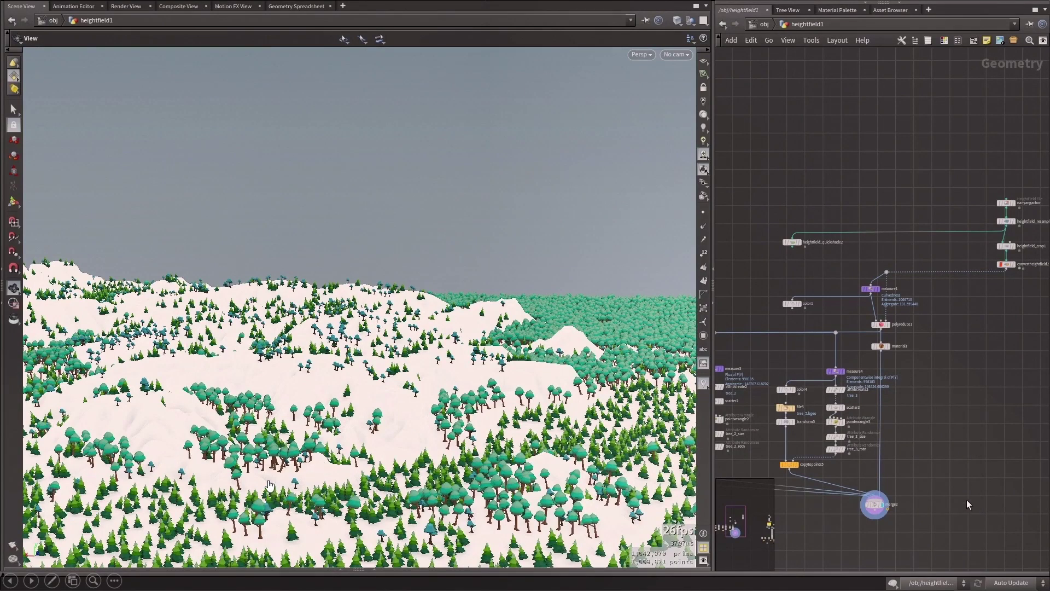
# Return to the object level, hide crate_uv, display heightfield1 and frame the whole terrain.
pyautogui.hotkey('alt', 'Tab')
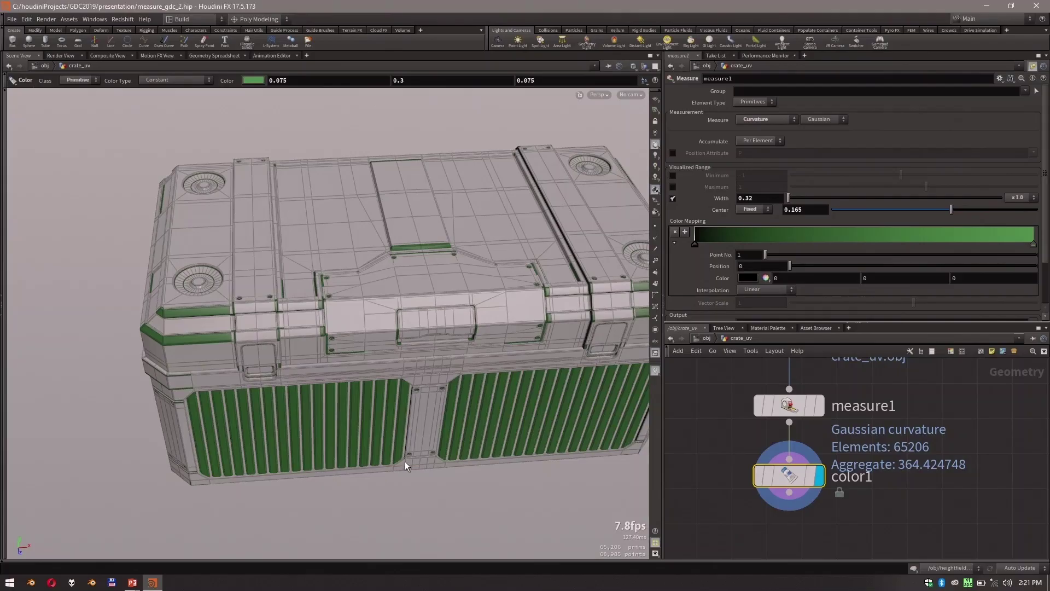
pyautogui.press('u')
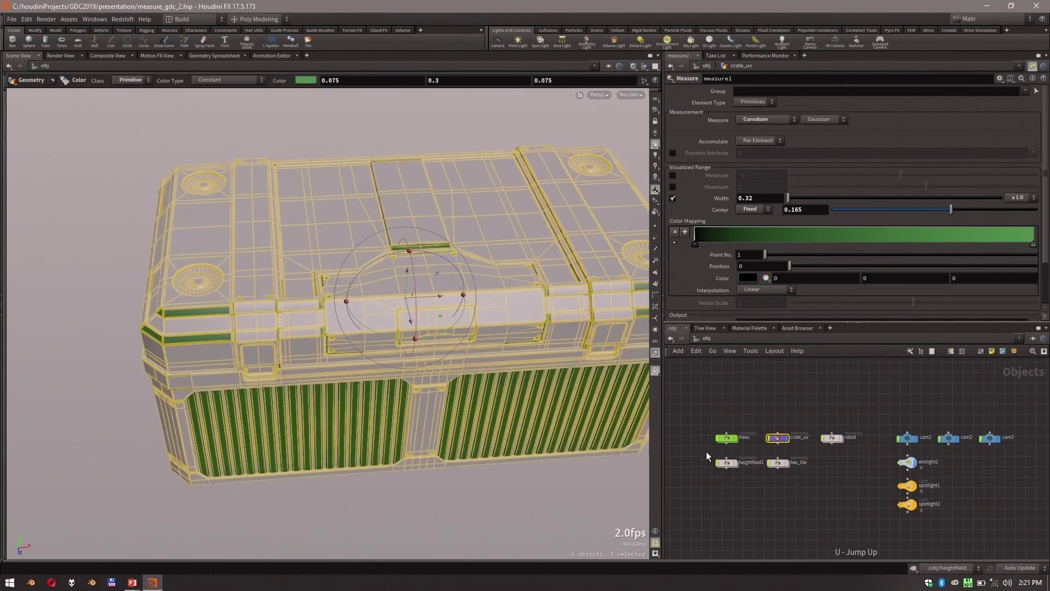
pyautogui.press('r')
pyautogui.click(779, 438)
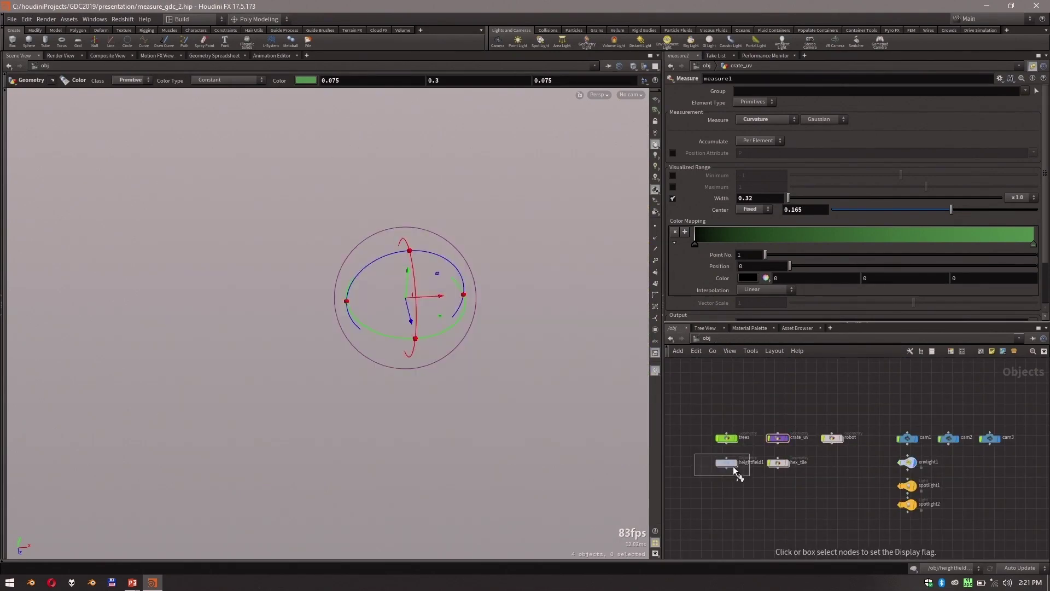
pyautogui.click(730, 463)
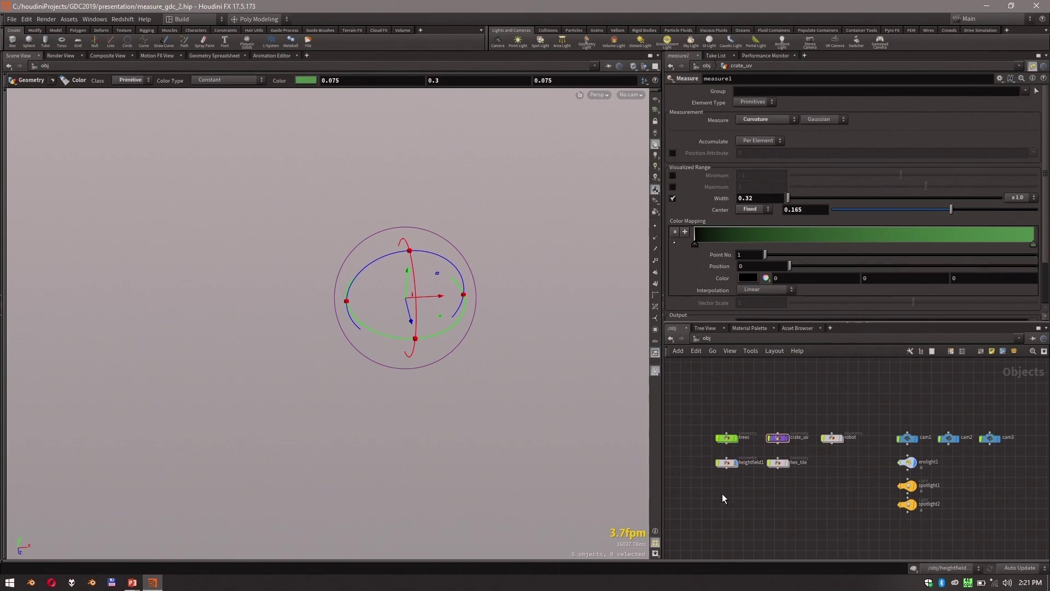
pyautogui.hotkey('space', 'h')
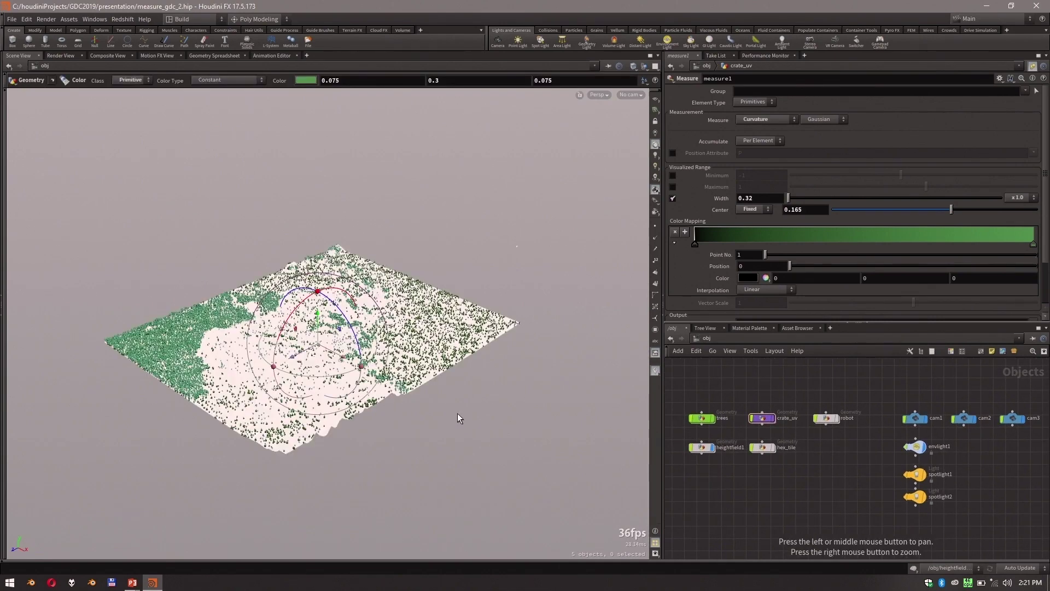
# View the terrain from cam3 and change the viewport's lighting mode.
pyautogui.click(631, 95)
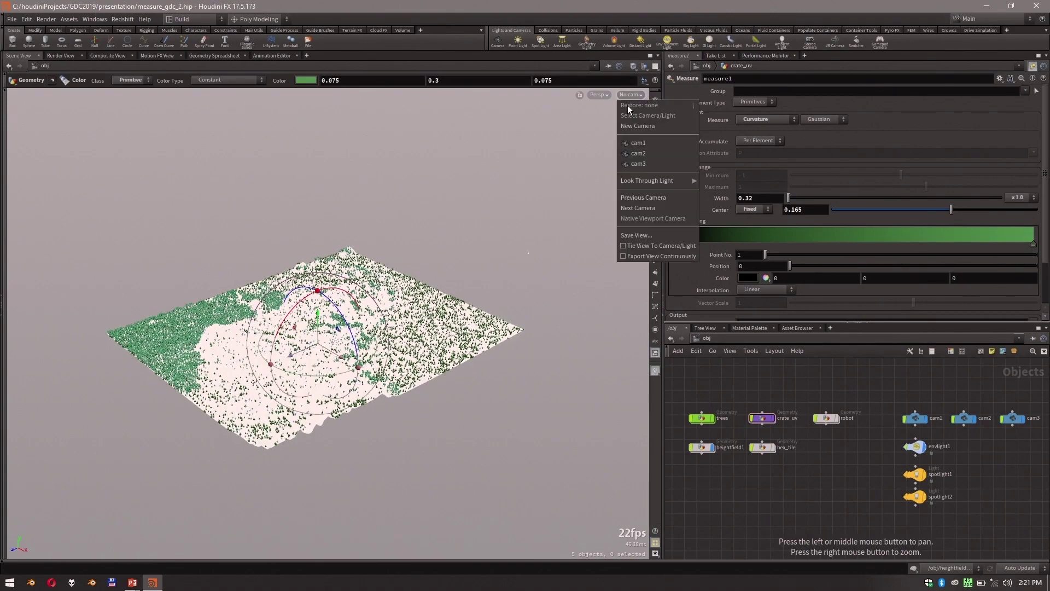
pyautogui.click(628, 167)
pyautogui.press('space')
pyautogui.moveTo(379, 337); pyautogui.dragTo(411, 326)
pyautogui.press('Return')
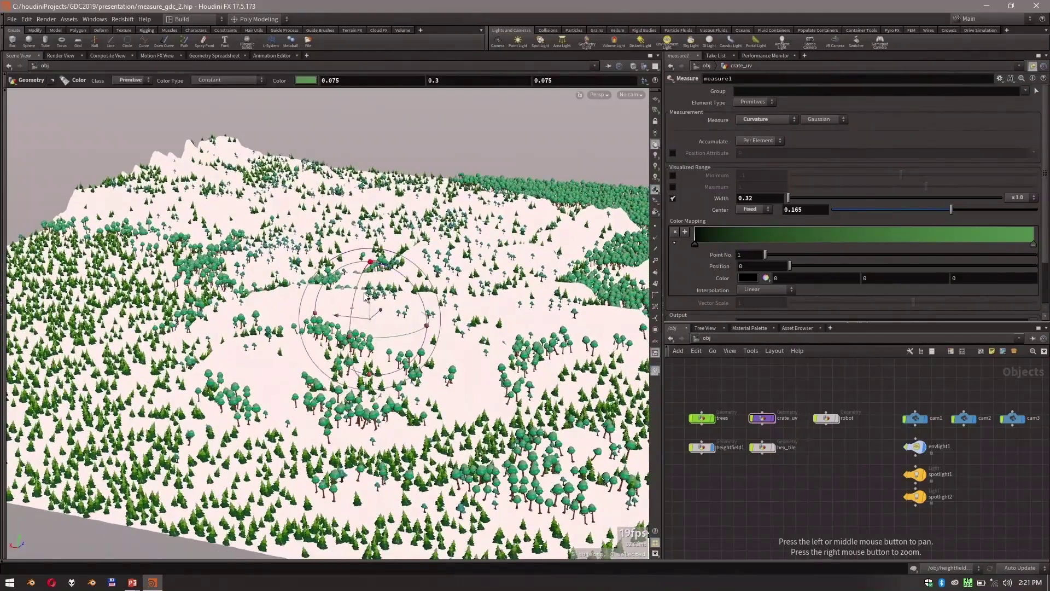
pyautogui.click(655, 177)
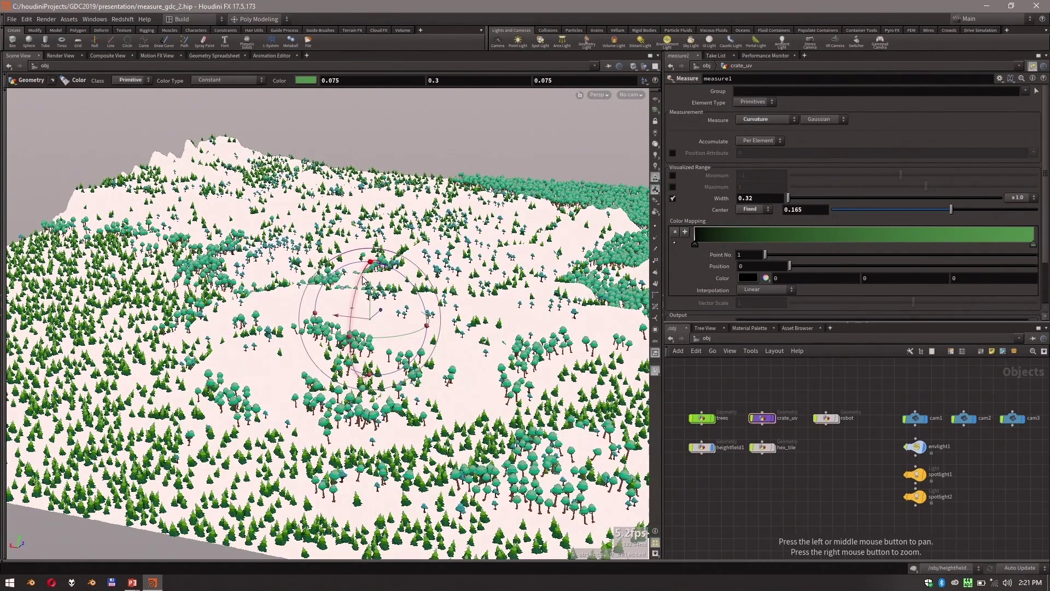
pyautogui.press('s')
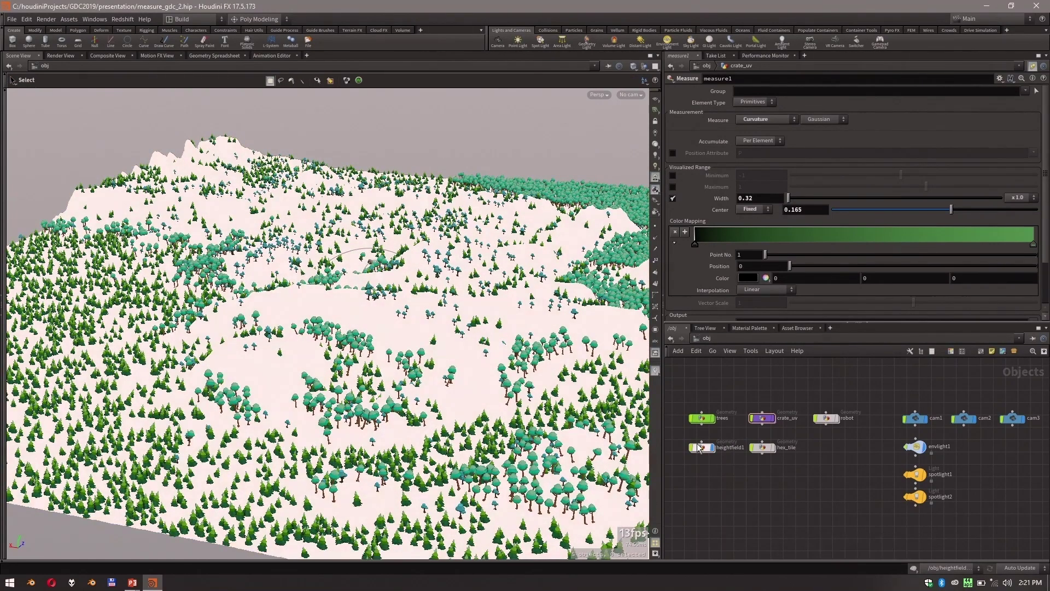
# Enter the heightfield1 network and shade the terrain without its wireframe overlay.
pyautogui.doubleClick(701, 448)
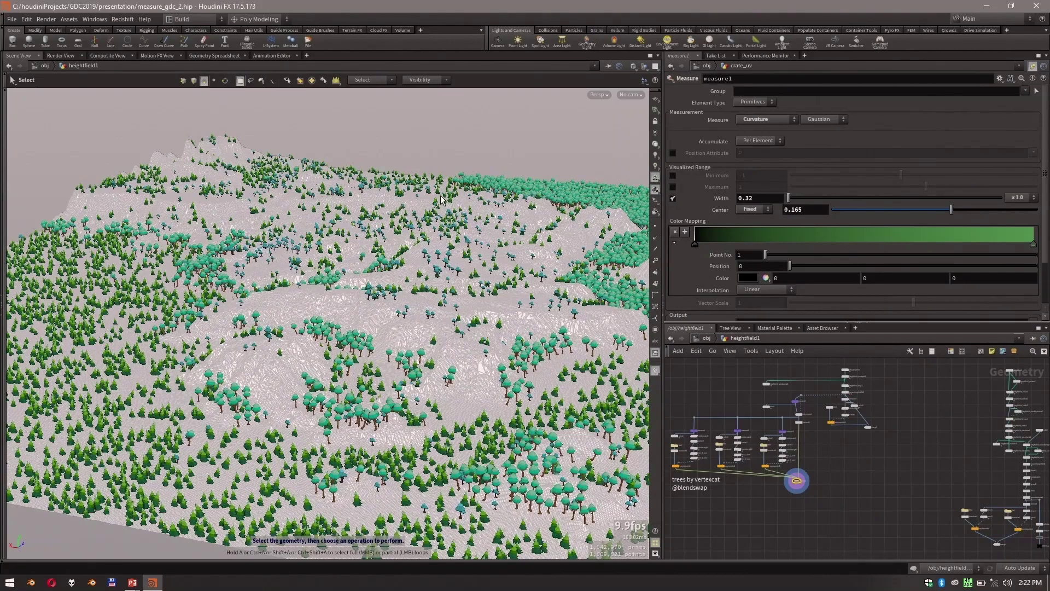
pyautogui.press('Escape')
pyautogui.keyDown('alt'); pyautogui.moveTo(463, 163); pyautogui.dragTo(474, 181); pyautogui.keyUp('alt')
pyautogui.hotkey('shift', 'w')
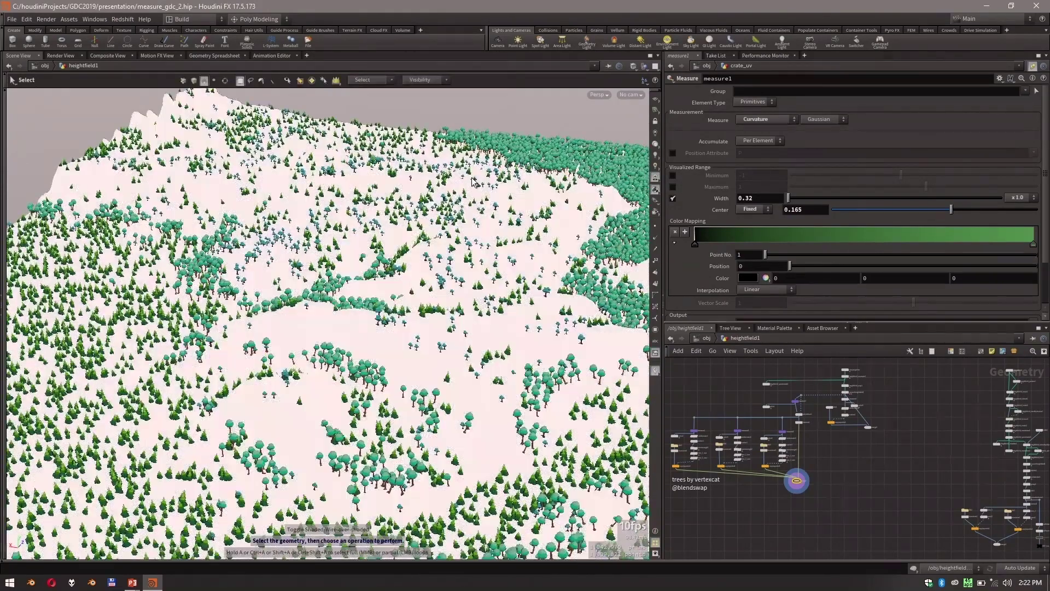
pyautogui.keyDown('alt'); pyautogui.moveTo(551, 199); pyautogui.dragTo(482, 234, button='middle'); pyautogui.keyUp('alt')
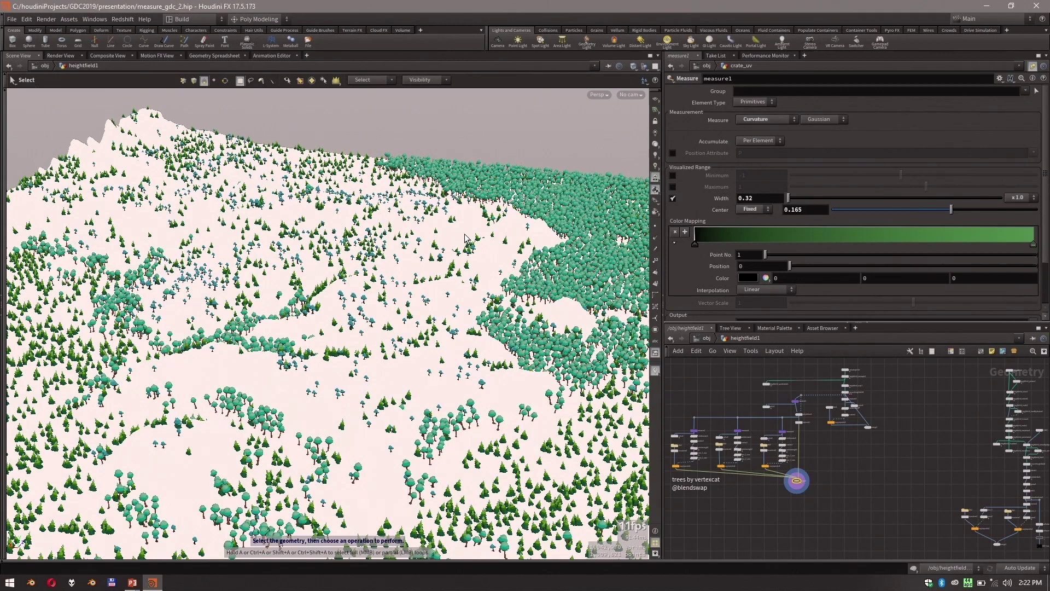
# Display only the nanyangachor HeightField File node at the head of the network, showing the bare terrain.
pyautogui.moveTo(921, 401); pyautogui.dragTo(890, 439, button='middle')
pyautogui.moveTo(842, 393); pyautogui.dragTo(970, 410, button='right')
pyautogui.moveTo(837, 466); pyautogui.dragTo(912, 432, button='middle')
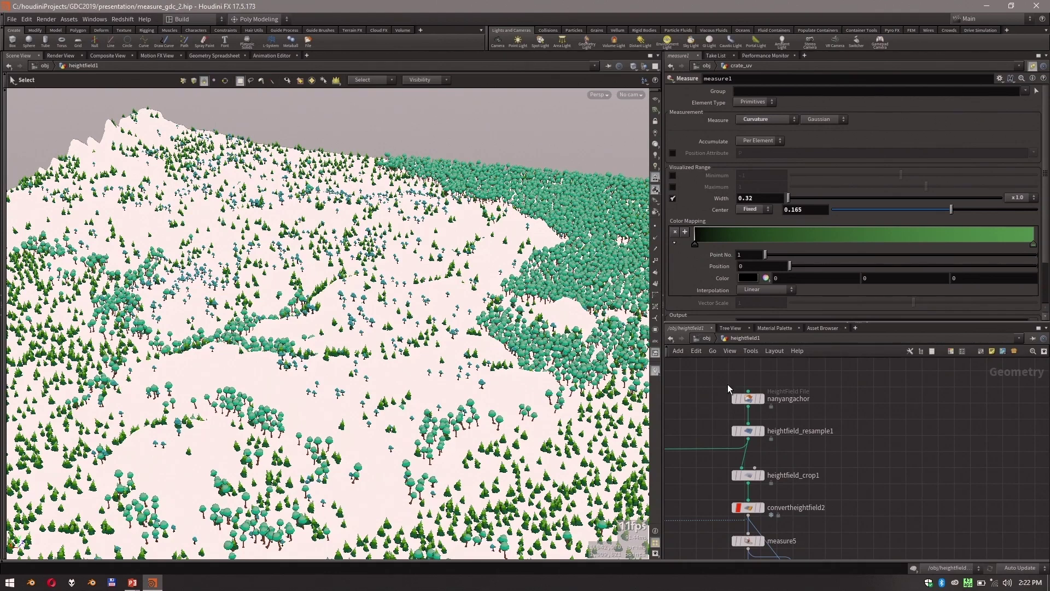
pyautogui.click(762, 398)
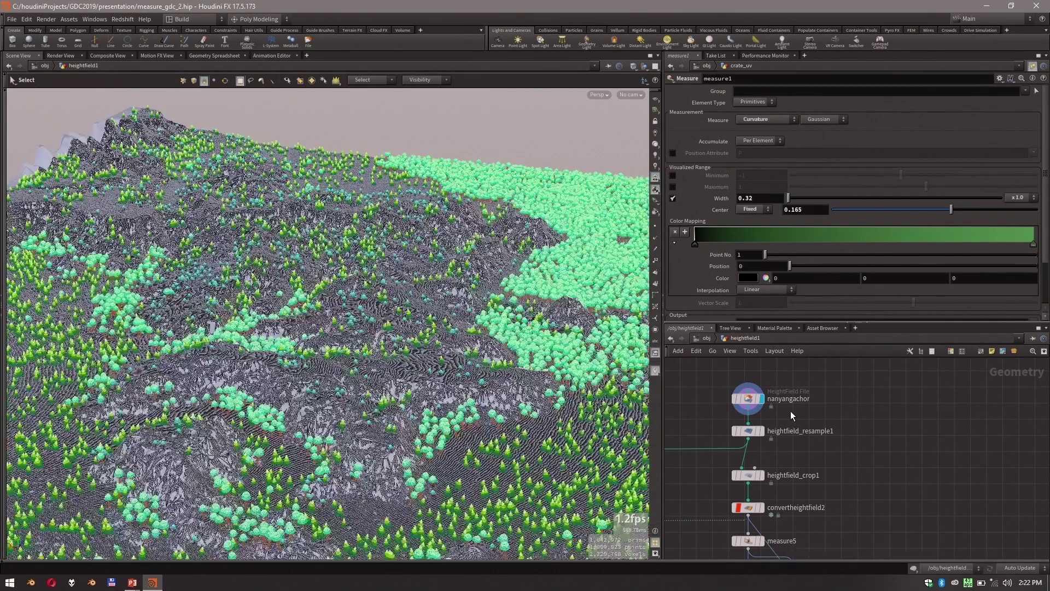
pyautogui.click(762, 399)
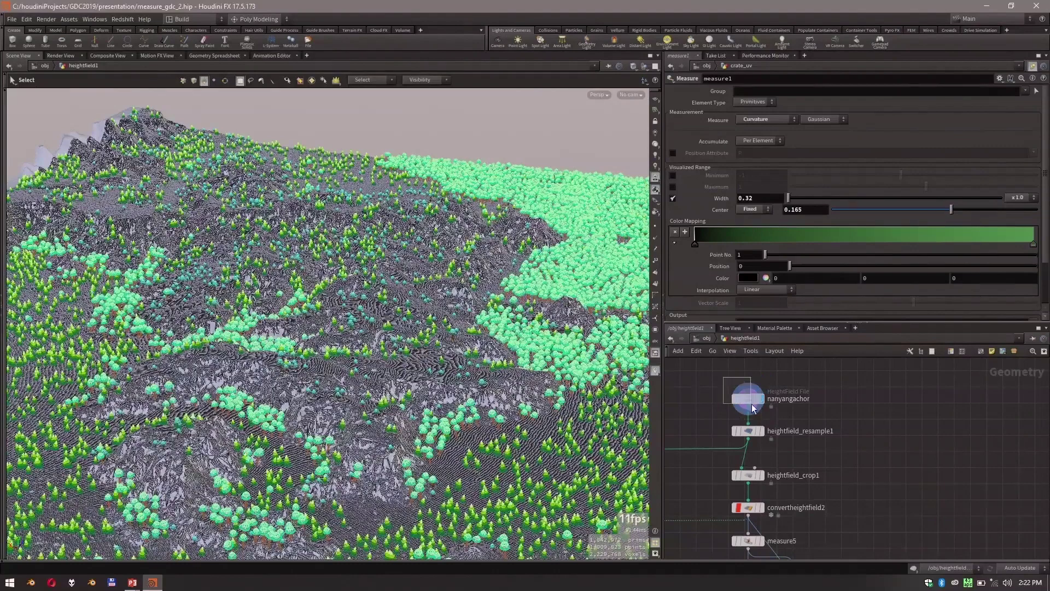
pyautogui.press('Escape')
pyautogui.moveTo(446, 328); pyautogui.dragTo(416, 317)
pyautogui.press('s')
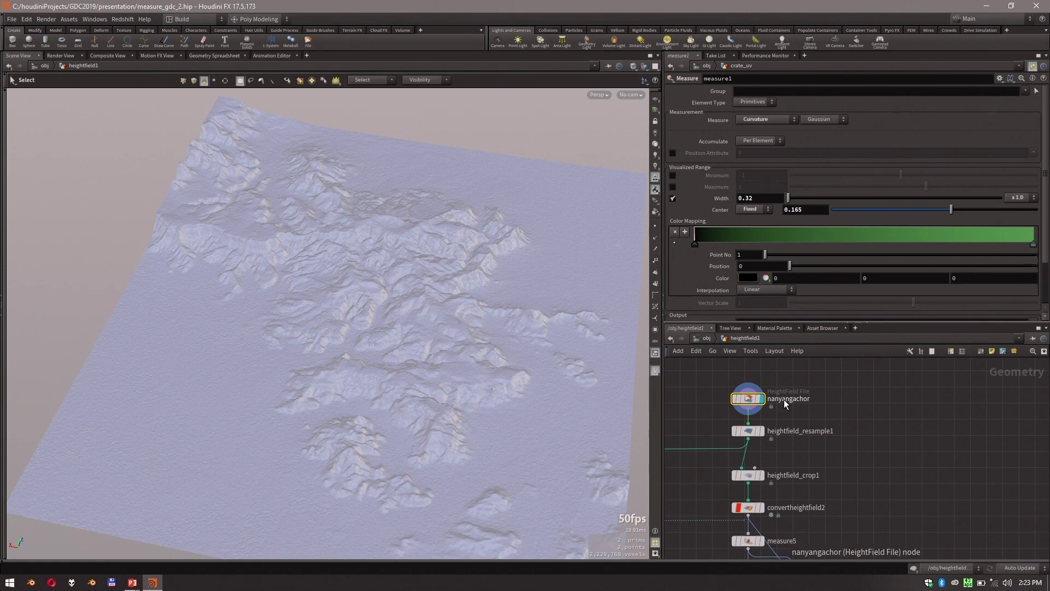
# Wire a new Measure node to convertheightfield2's output, display it and show its area visualization.
pyautogui.moveTo(834, 421); pyautogui.dragTo(852, 395, button='middle')
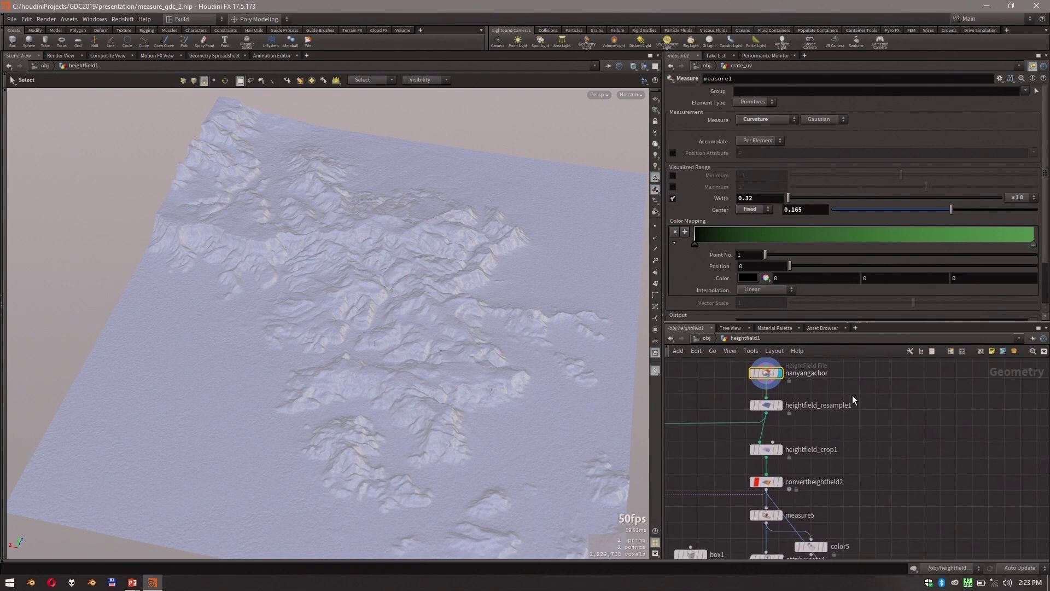
pyautogui.moveTo(888, 496); pyautogui.dragTo(879, 435, button='middle')
pyautogui.moveTo(952, 500); pyautogui.dragTo(877, 452, button='middle')
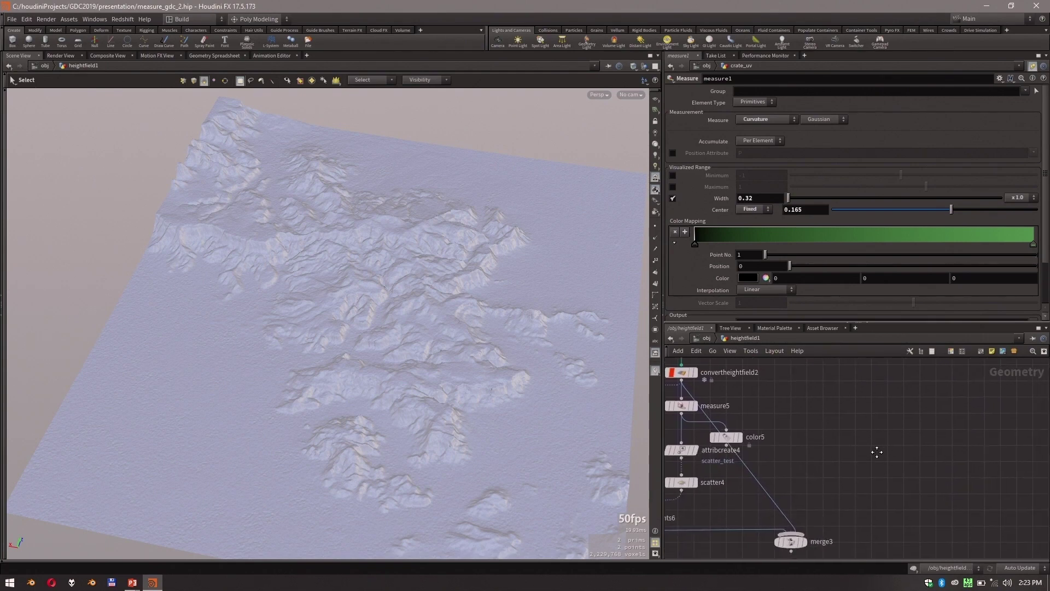
pyautogui.click(681, 380)
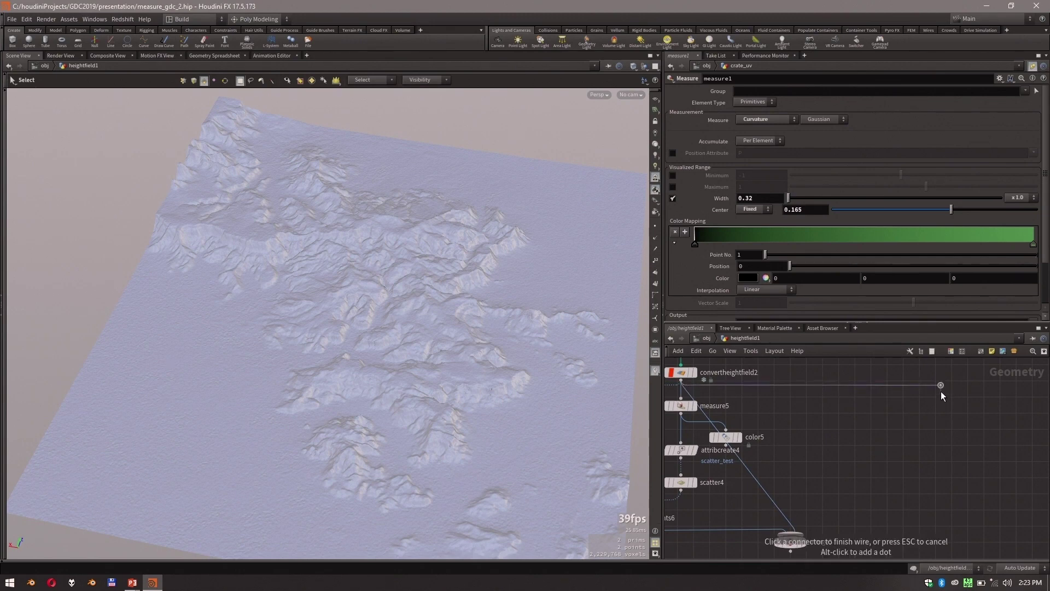
pyautogui.press('Tab')
pyautogui.write('mea')
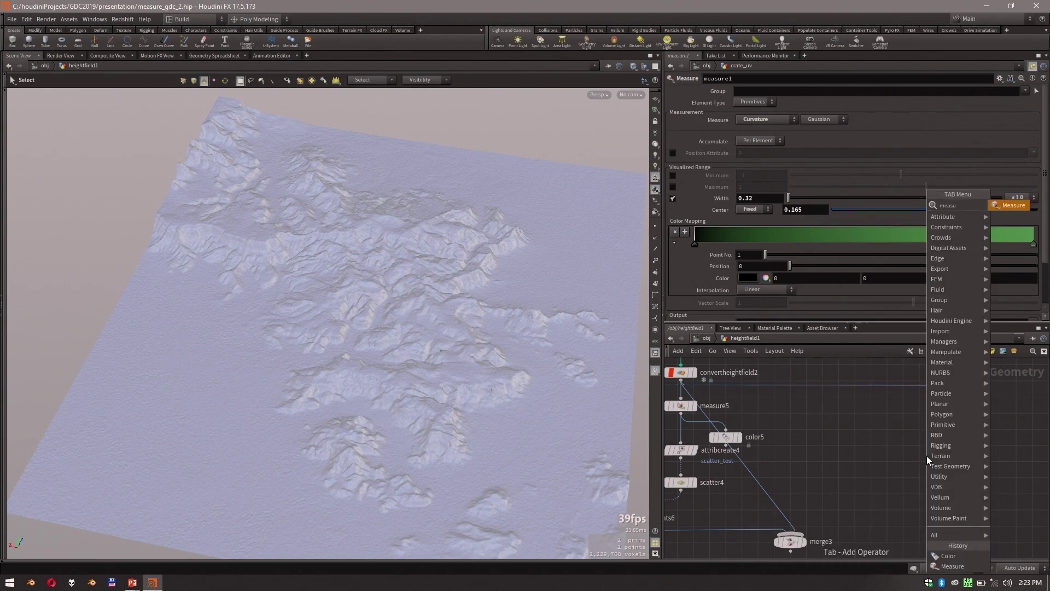
pyautogui.press('Escape')
pyautogui.click(927, 455)
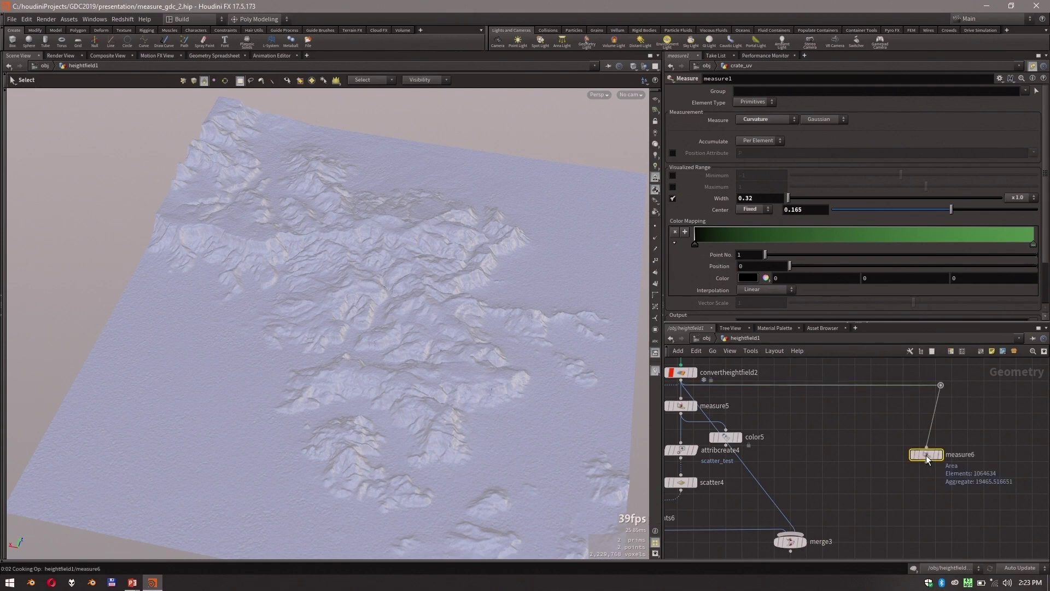
pyautogui.click(938, 454)
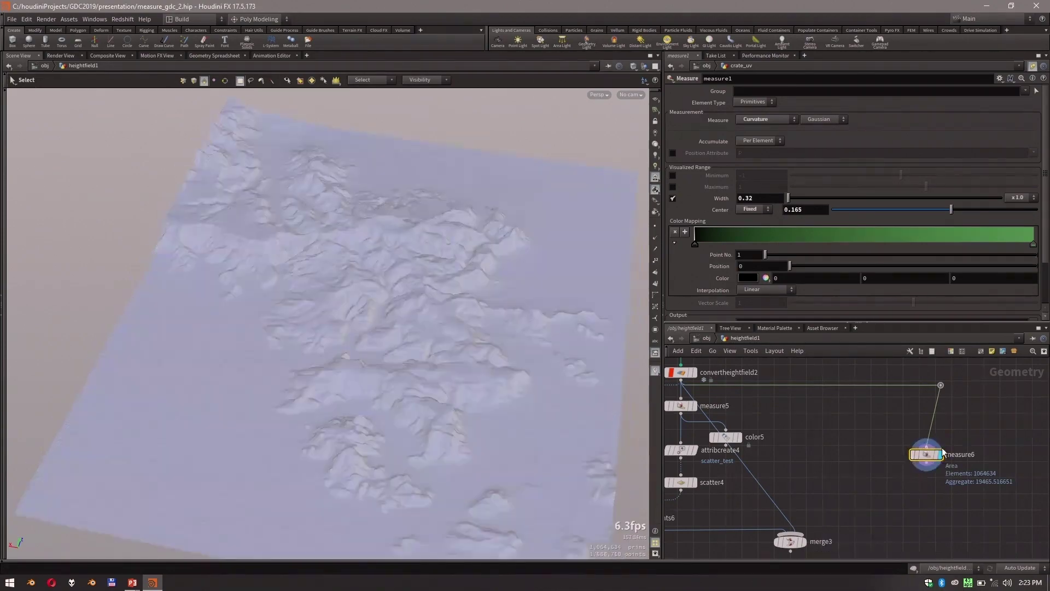
pyautogui.press('Return')
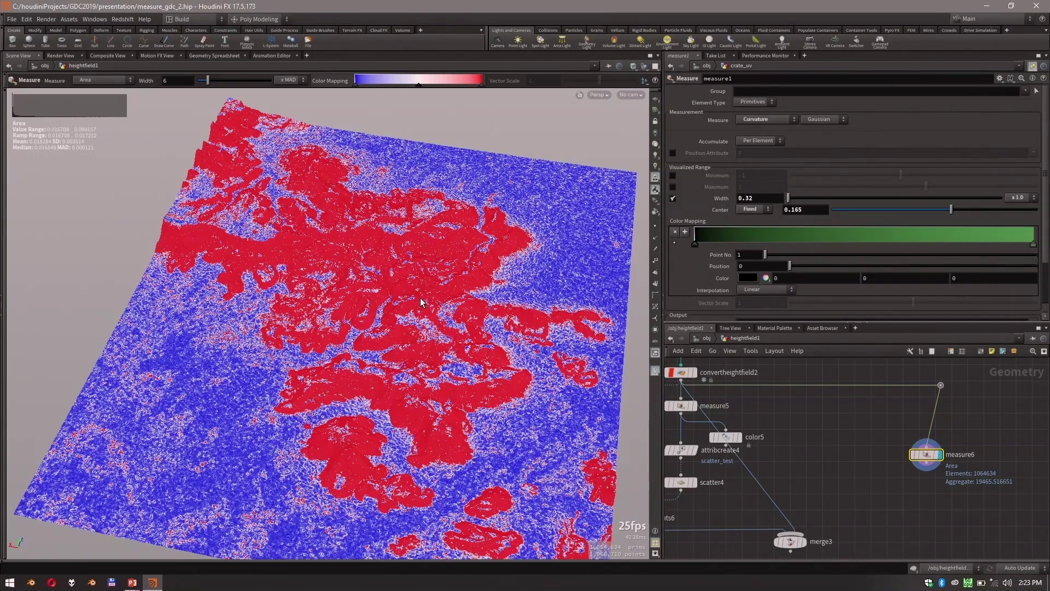
# Unlock the parameter view to follow measure6 and delete the middle point of its Color Mapping ramp.
pyautogui.click(1032, 67)
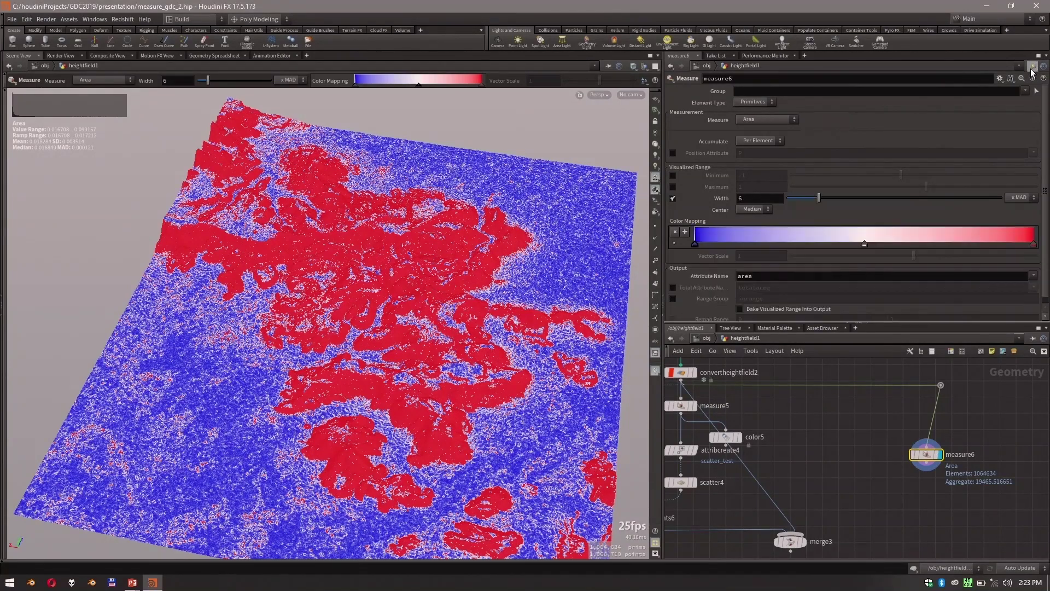
pyautogui.click(864, 245)
pyautogui.click(675, 231)
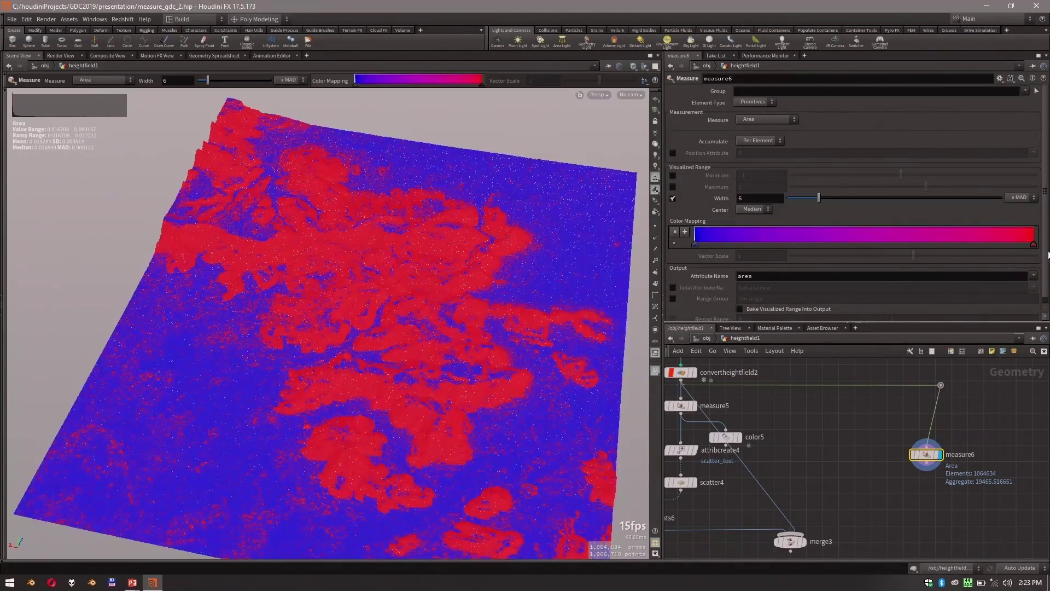
# Set the Color Mapping ramp's end point to green (0.075, 0.3, 0.075) and its start point to black.
pyautogui.click(674, 243)
pyautogui.click(765, 279)
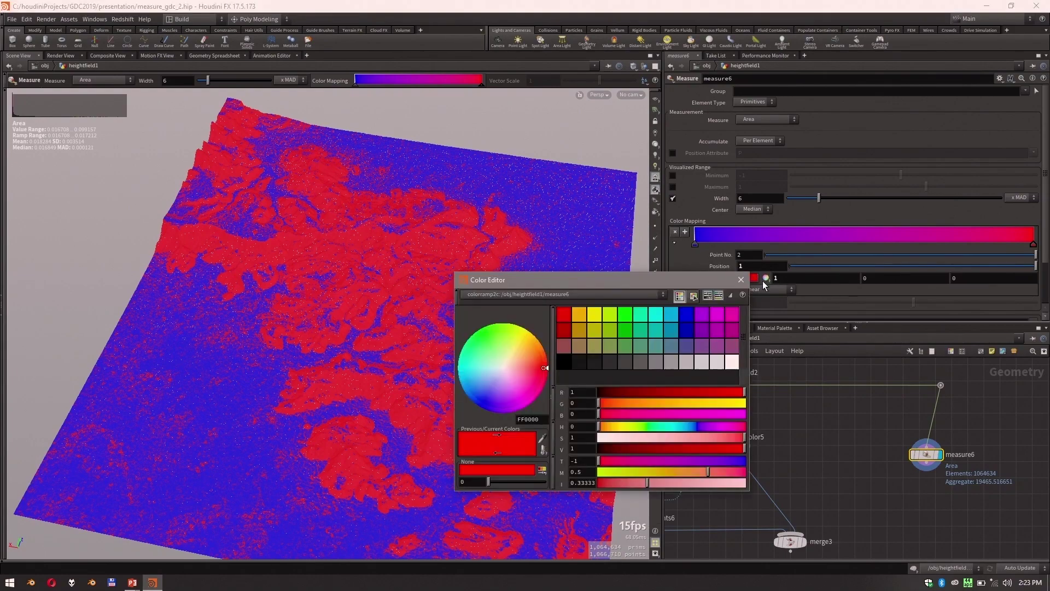
pyautogui.click(617, 341)
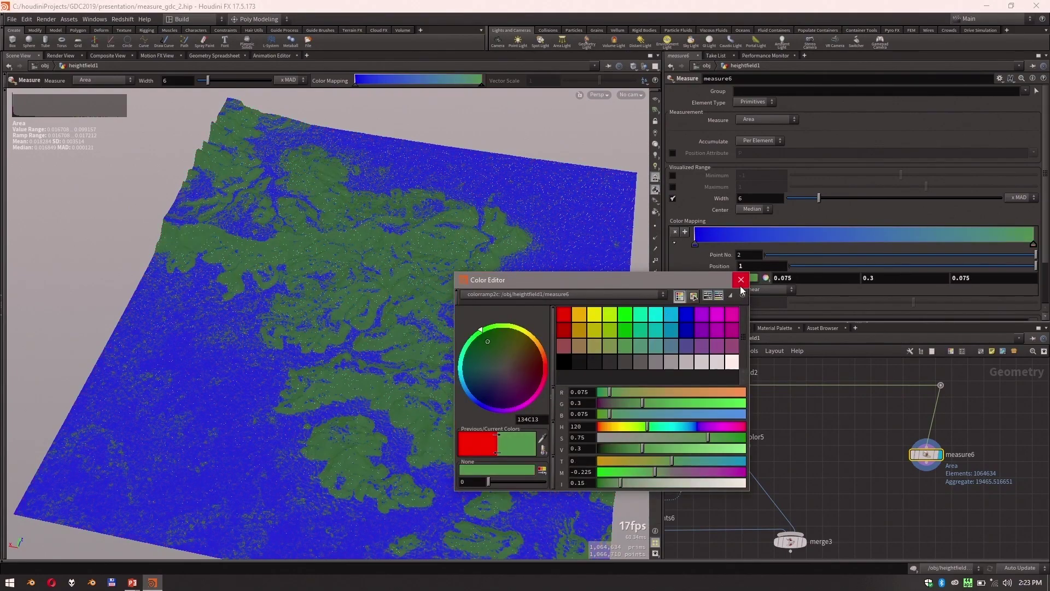
pyautogui.click(695, 244)
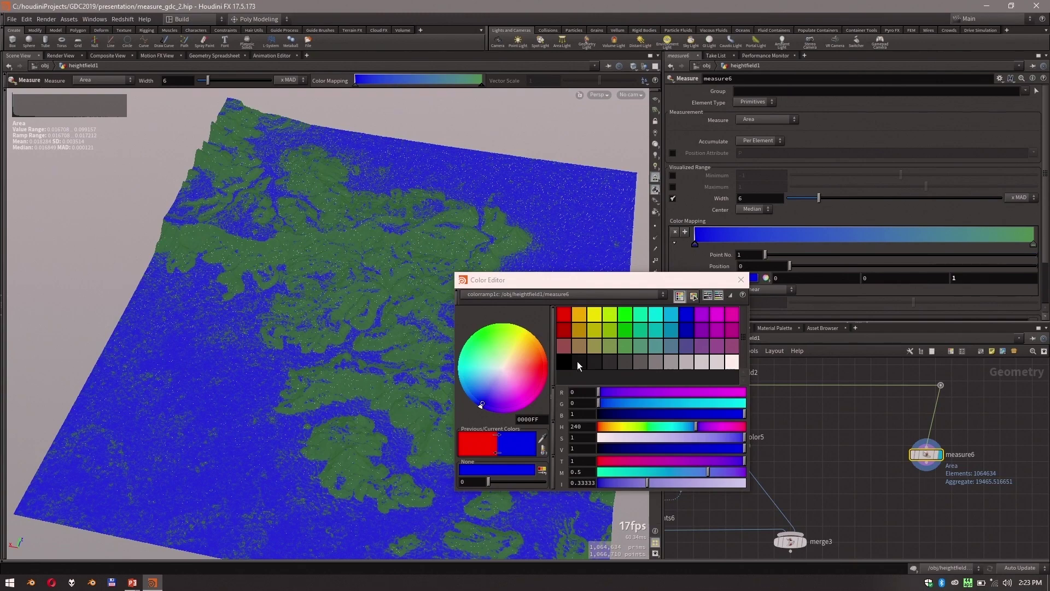
pyautogui.click(564, 361)
pyautogui.click(740, 280)
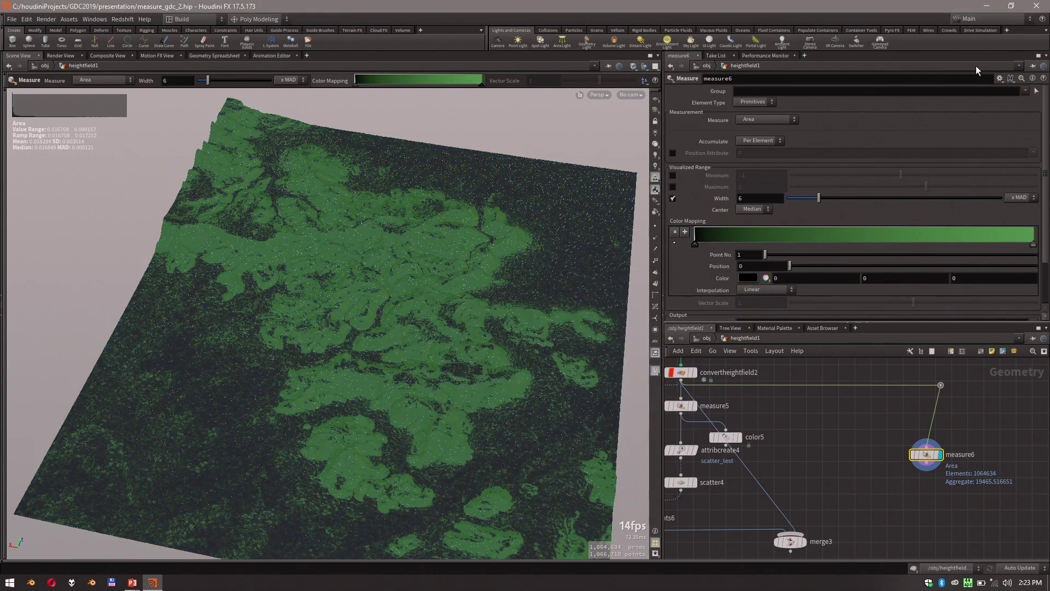
# Save measure6's current parameters as the Measure node's permanent defaults.
pyautogui.click(999, 76)
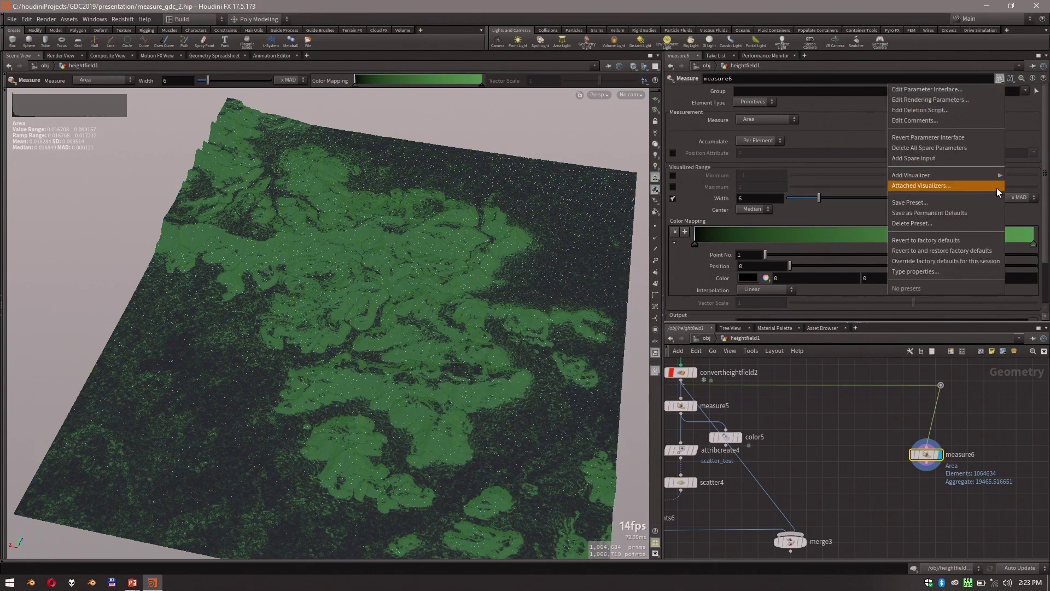
pyautogui.click(992, 212)
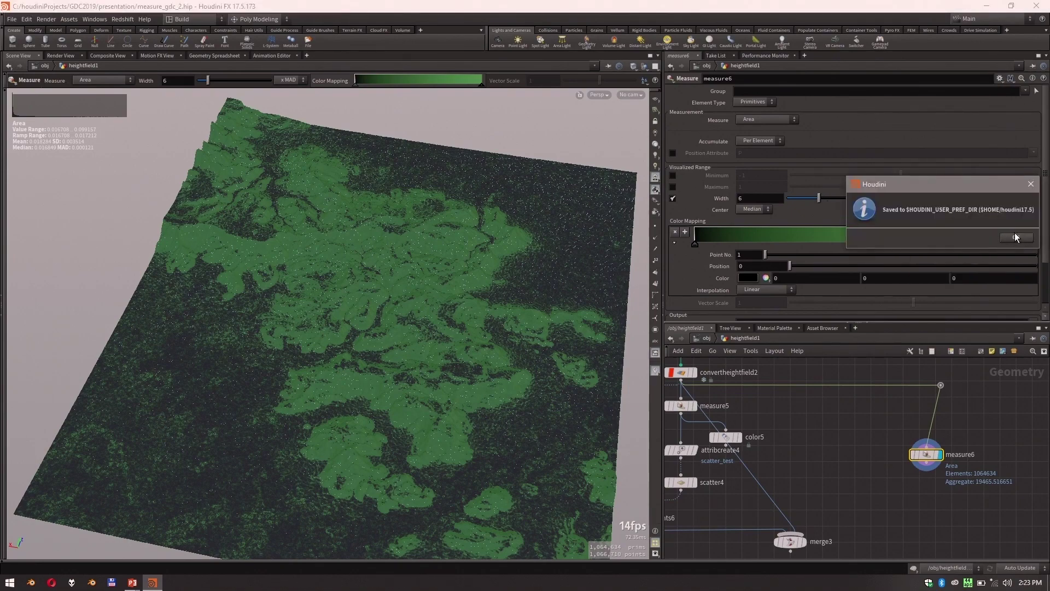
pyautogui.click(1015, 236)
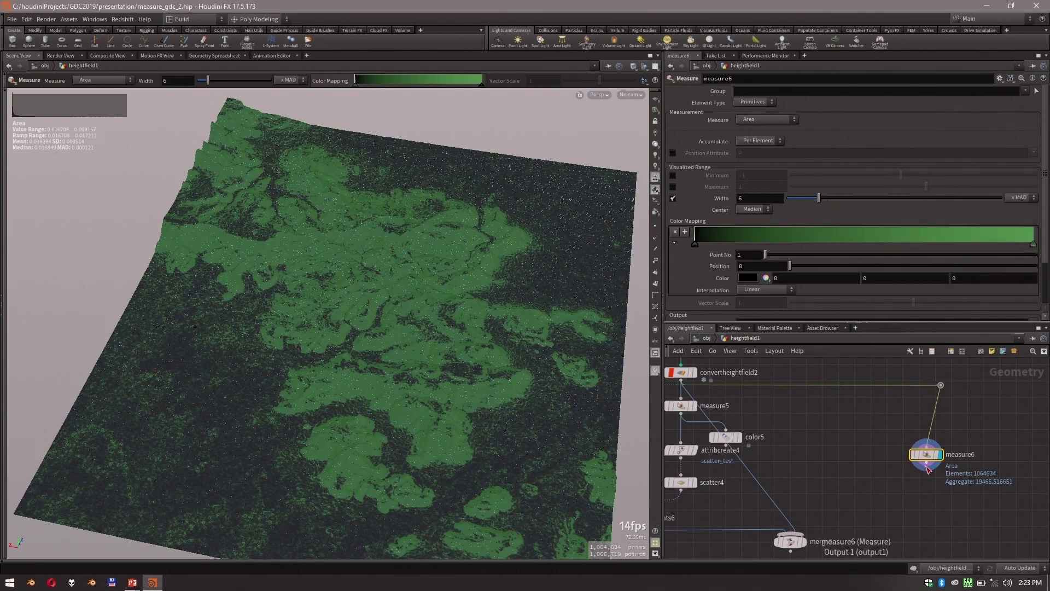
# Enable the Range Group output on measure6 and set its Element Type to Points.
pyautogui.scroll(-3, 798, 209)
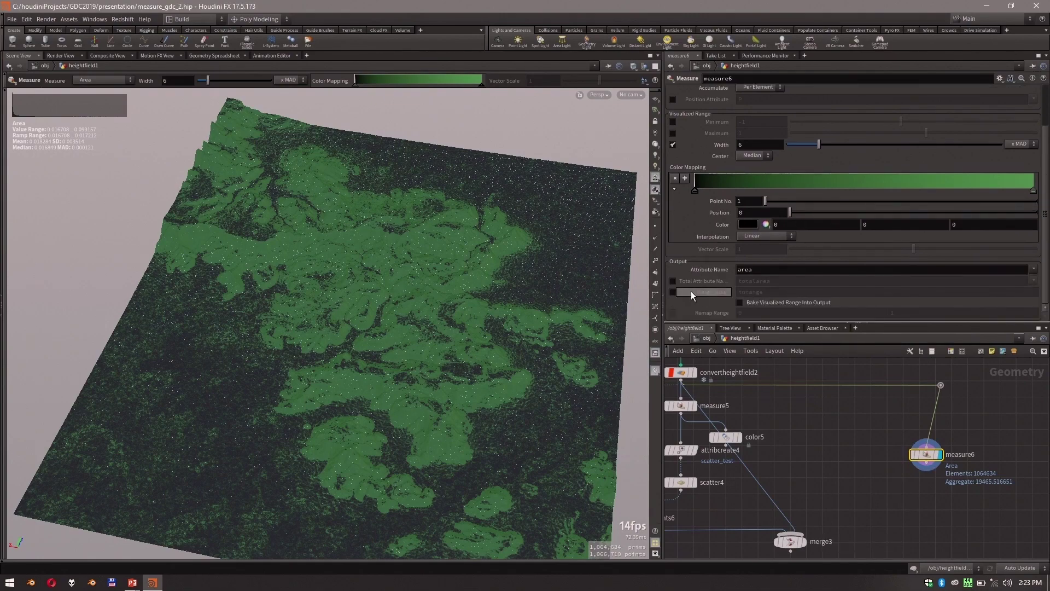
pyautogui.click(779, 293)
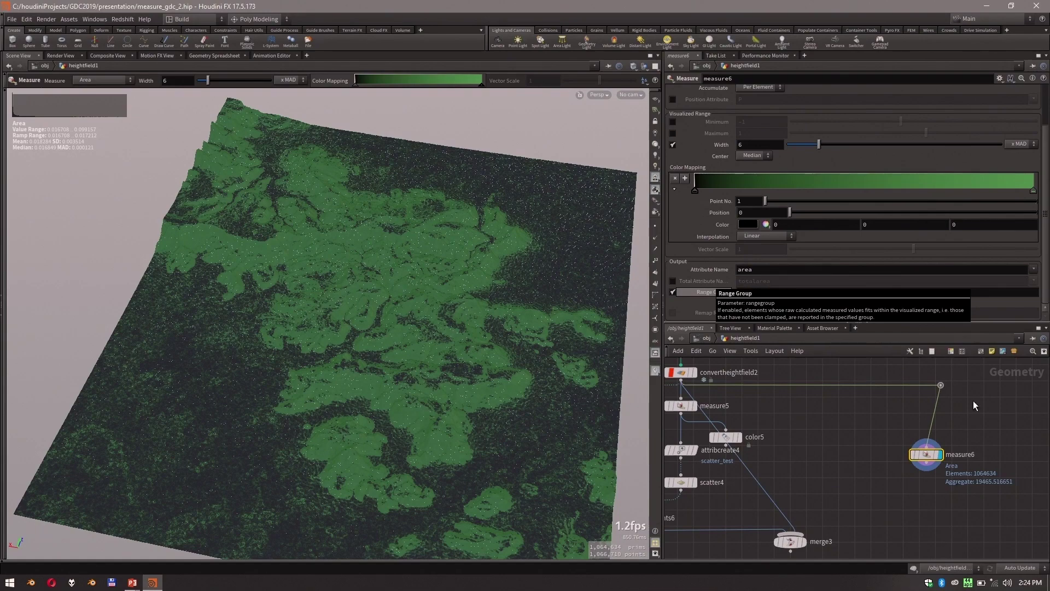
pyautogui.scroll(2, 818, 126)
pyautogui.scroll(1, 820, 129)
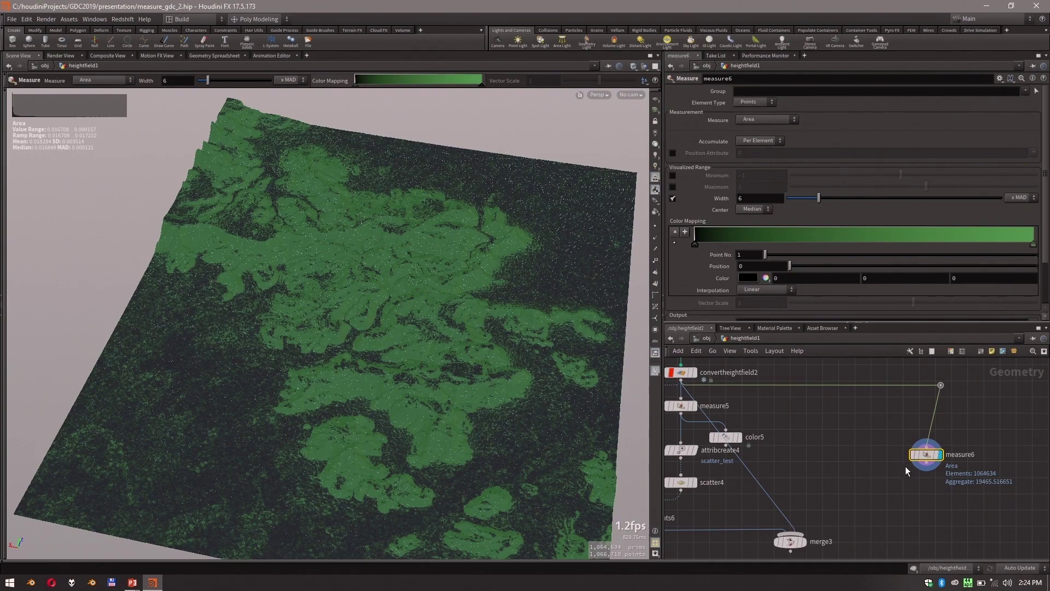
# Enable Bake Visualized Range Into Output on measure6 and add a Color node connected below it.
pyautogui.scroll(-3, 704, 270)
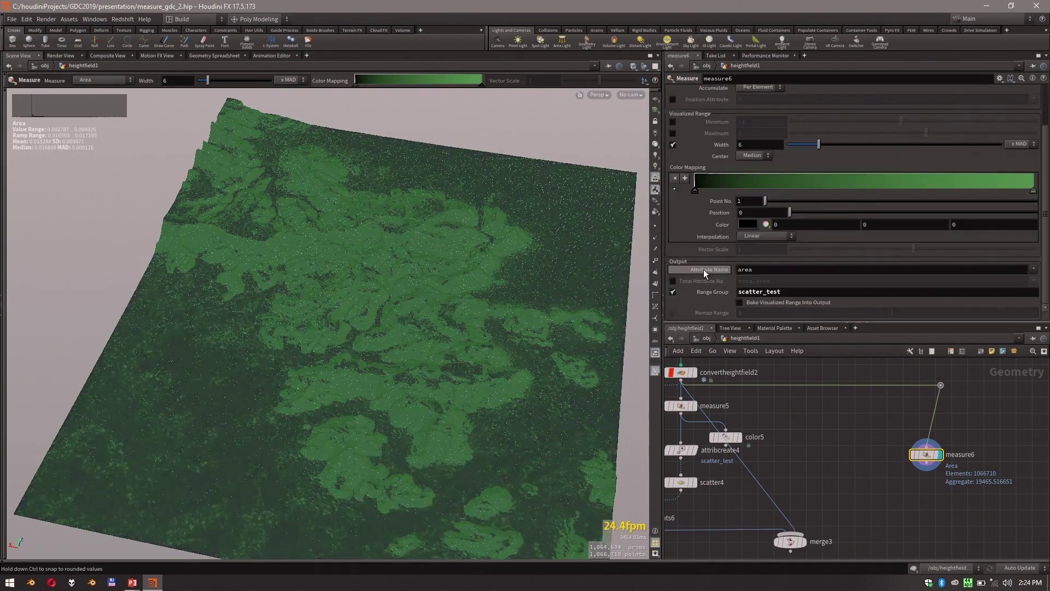
pyautogui.click(740, 303)
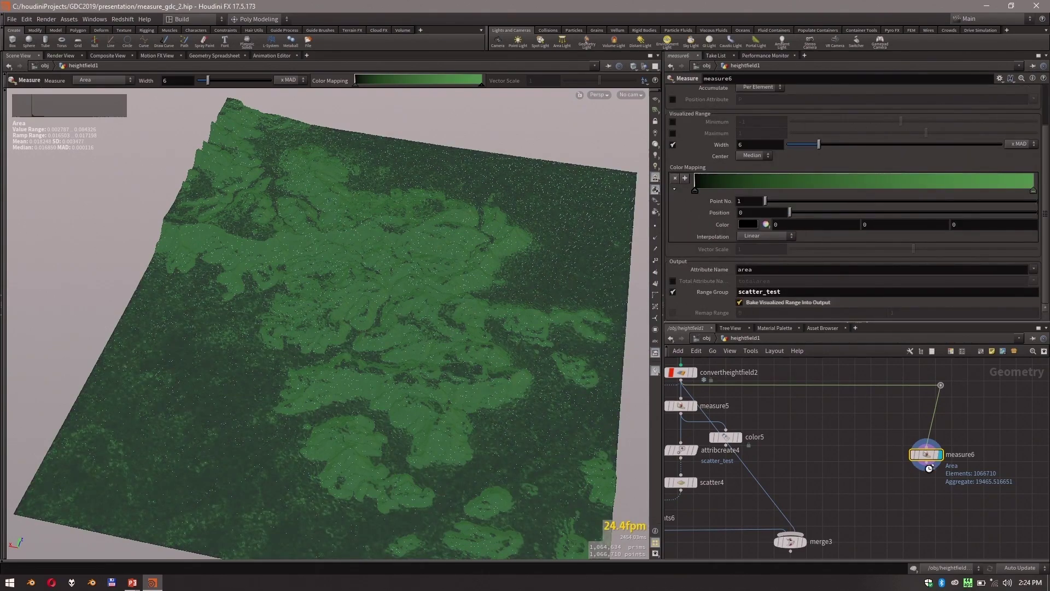
pyautogui.moveTo(931, 464)
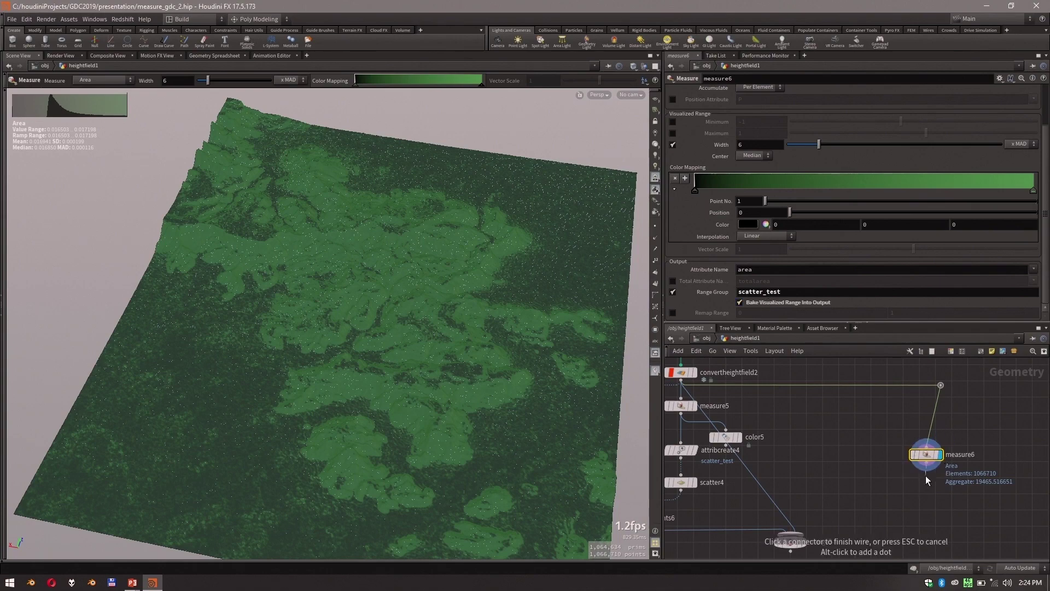
pyautogui.press('Tab')
pyautogui.write('co')
pyautogui.press('Return')
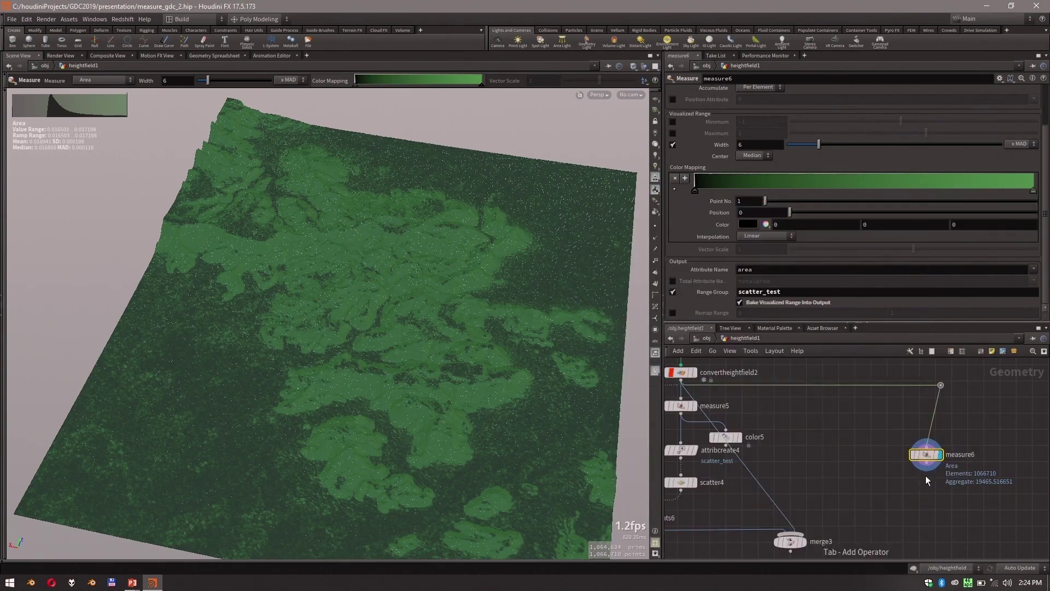
pyautogui.click(925, 482)
# Restrict the new Color node to the scatter_test group and set its color to green (0.075, 0.3, 0.075).
pyautogui.click(1033, 90)
pyautogui.click(1017, 110)
pyautogui.click(744, 146)
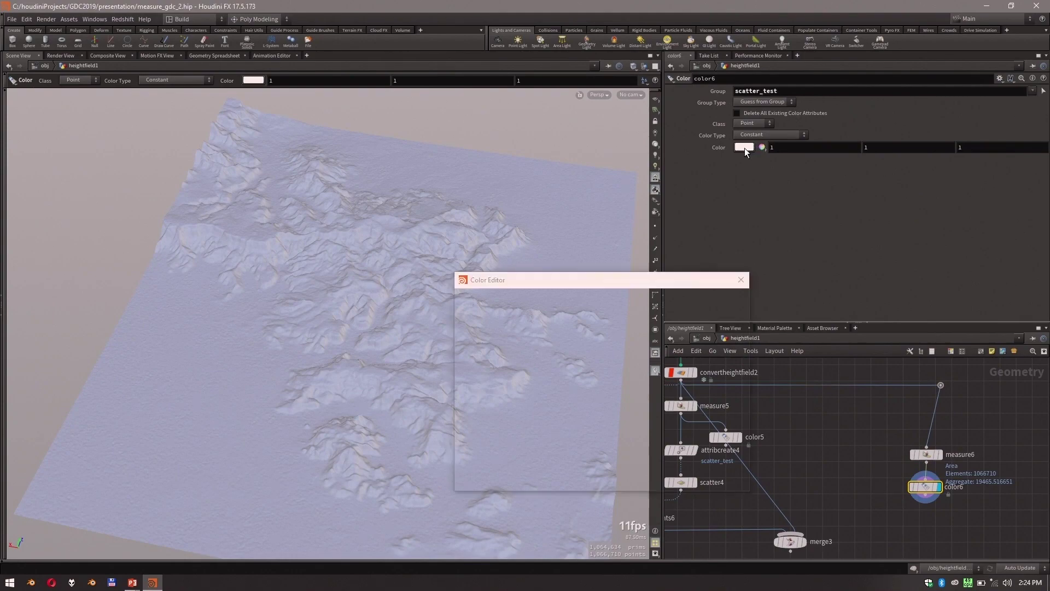
pyautogui.click(637, 330)
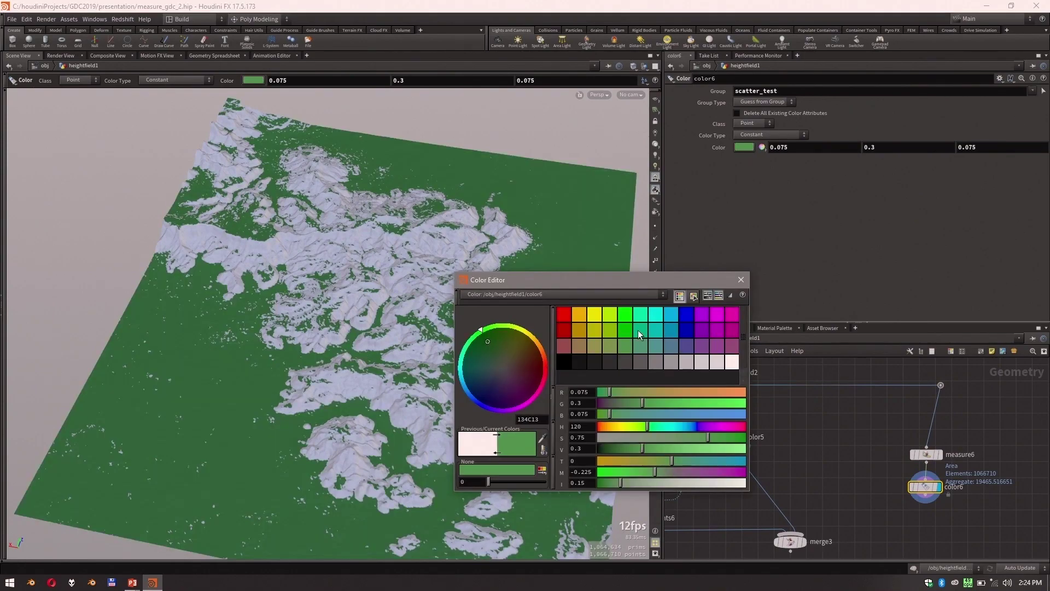
pyautogui.click(740, 281)
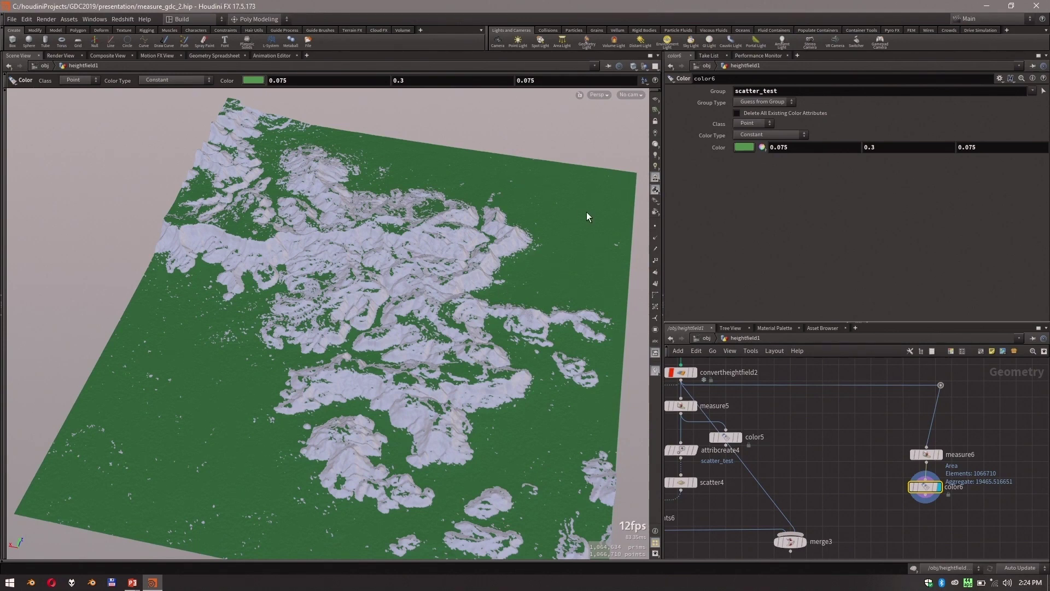
# Add a Scatter node fed by color6 and position it directly below that node in the network.
pyautogui.click(926, 496)
pyautogui.press('Tab')
pyautogui.write('scat')
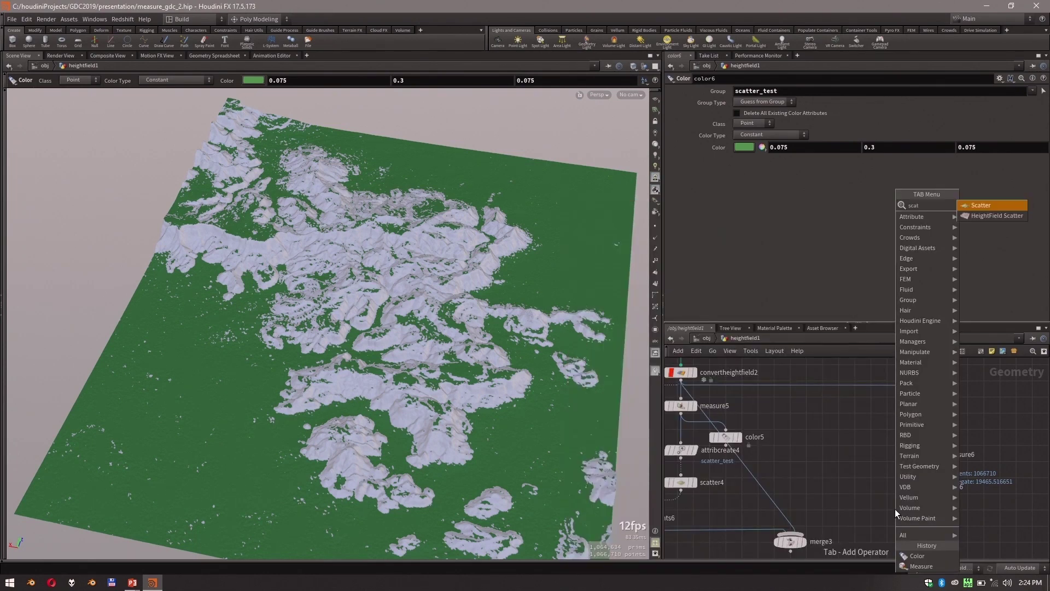
pyautogui.press('Return')
pyautogui.click(894, 515)
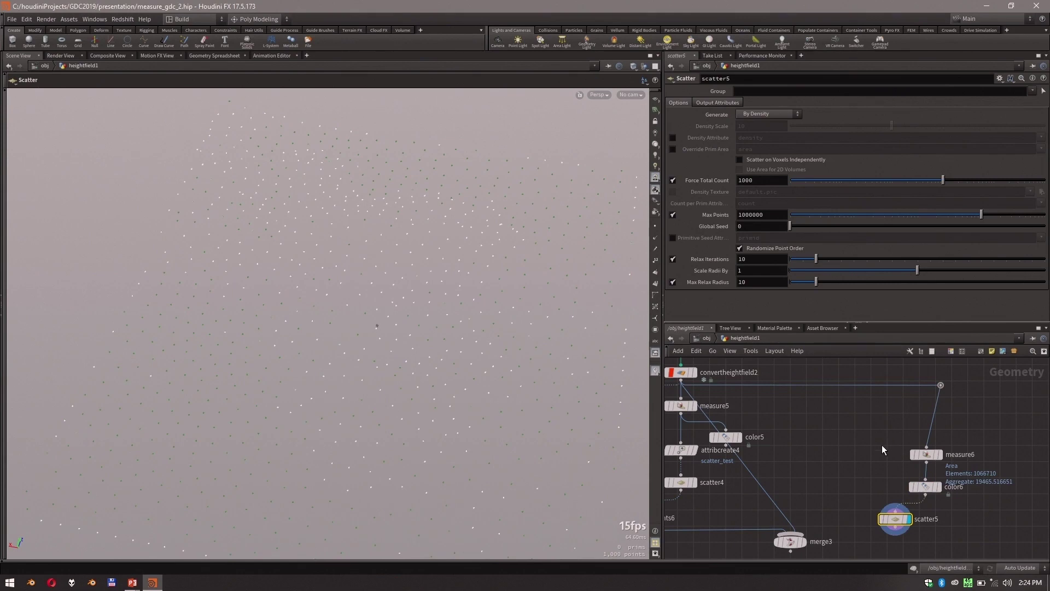
pyautogui.moveTo(893, 526); pyautogui.dragTo(915, 534)
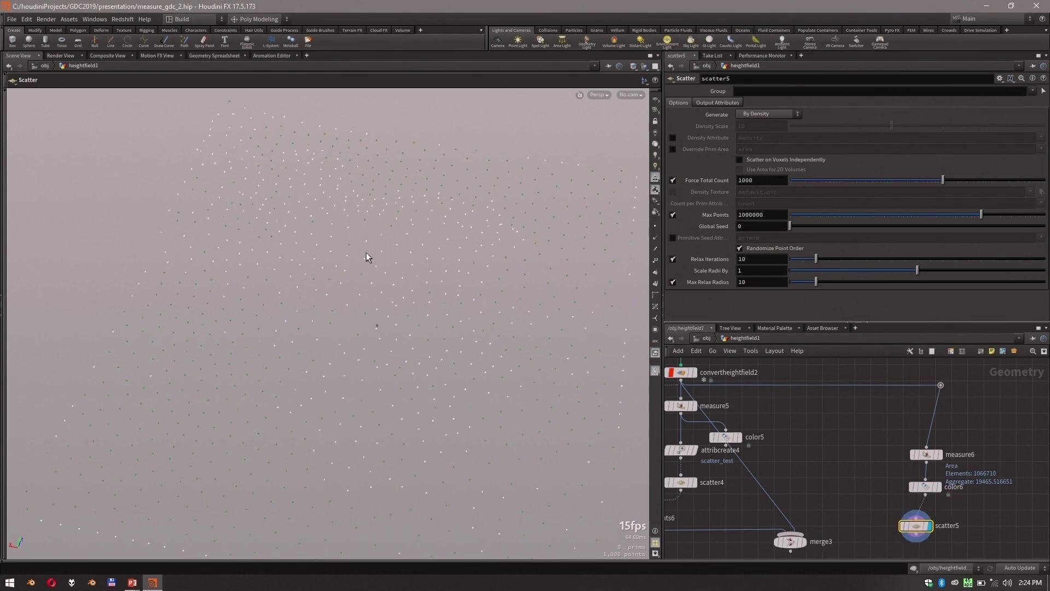
# Switch the viewport's background color scheme to black so the scattered points stand out.
pyautogui.keyDown('alt'); pyautogui.moveTo(434, 248); pyautogui.dragTo(428, 223); pyautogui.keyUp('alt')
pyautogui.press('d')
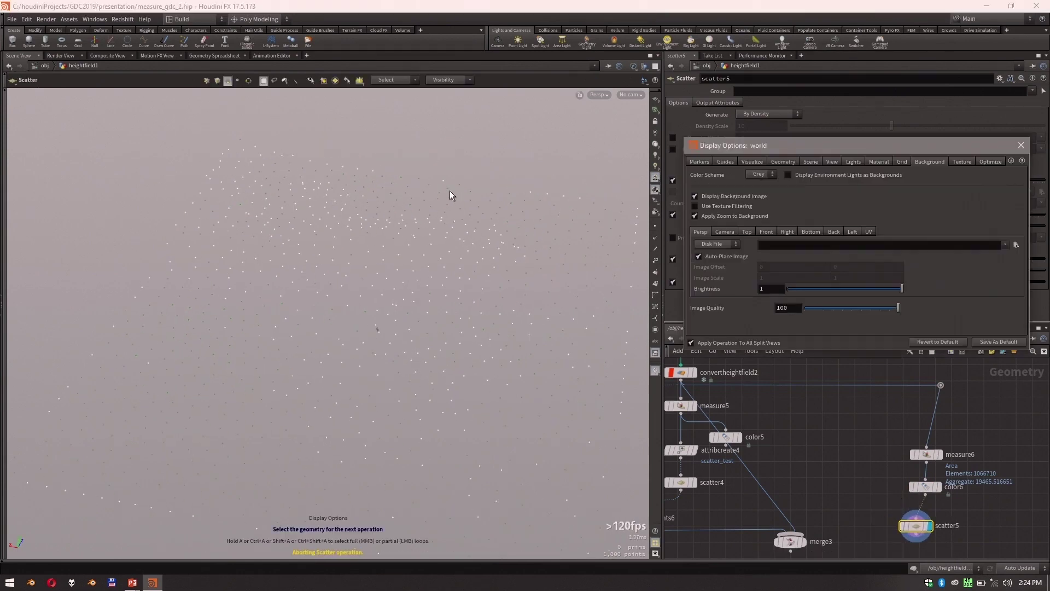
pyautogui.click(773, 174)
pyautogui.press('d')
pyautogui.keyDown('alt'); pyautogui.moveTo(560, 279); pyautogui.dragTo(404, 276, button='right'); pyautogui.keyUp('alt')
pyautogui.keyDown('alt'); pyautogui.moveTo(403, 276); pyautogui.dragTo(422, 252); pyautogui.keyUp('alt')
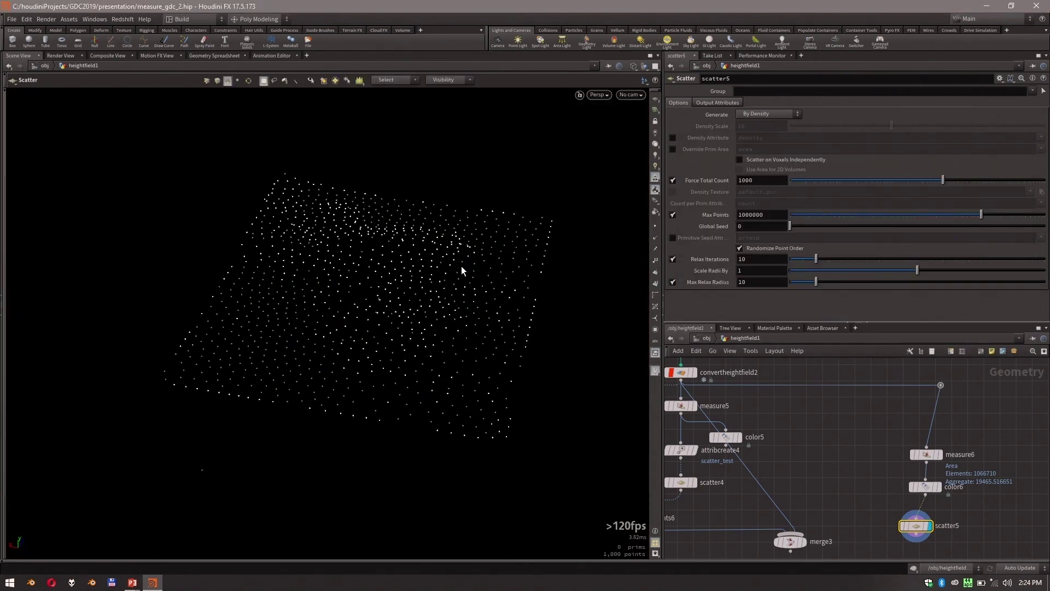
# Insert an Attribute Create node on the wire between color6 and scatter5.
pyautogui.click(1032, 92)
pyautogui.press('Tab')
pyautogui.write('attr')
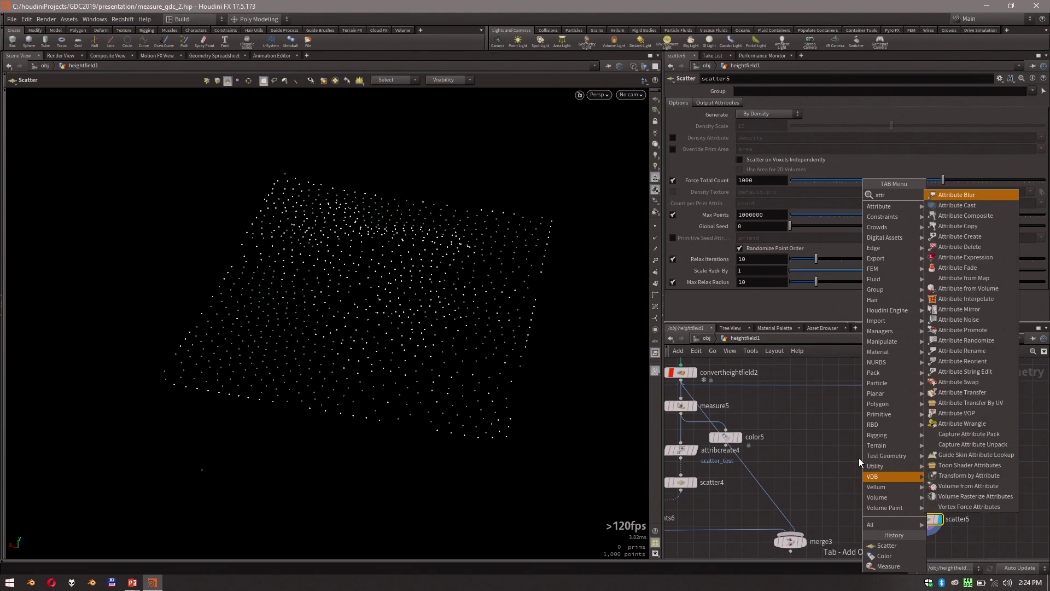
pyautogui.write('c')
pyautogui.press('Down')
pyautogui.press('Down')
pyautogui.press('Down')
pyautogui.press('Return')
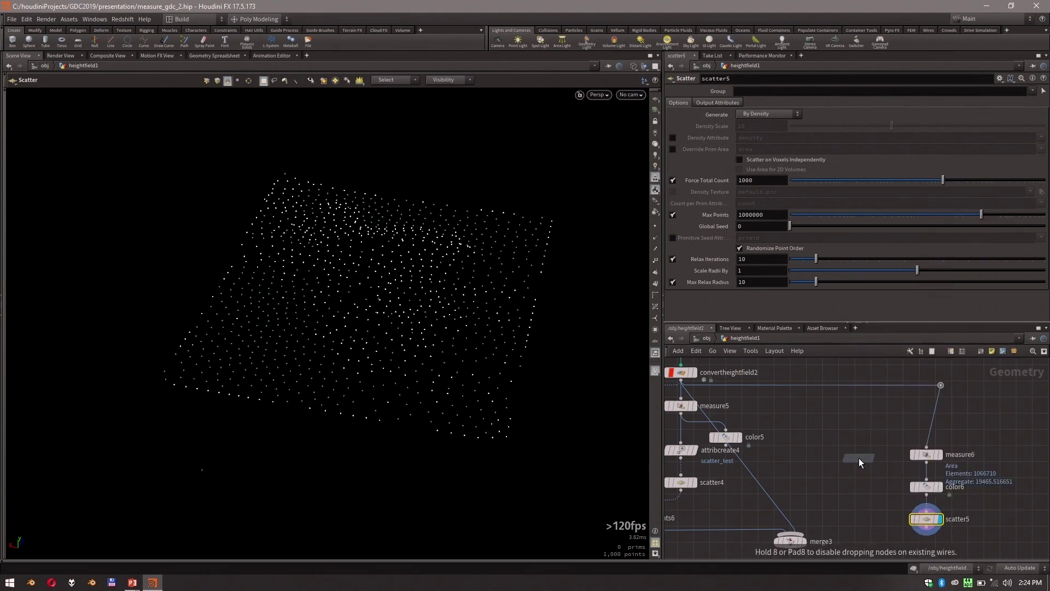
pyautogui.click(929, 512)
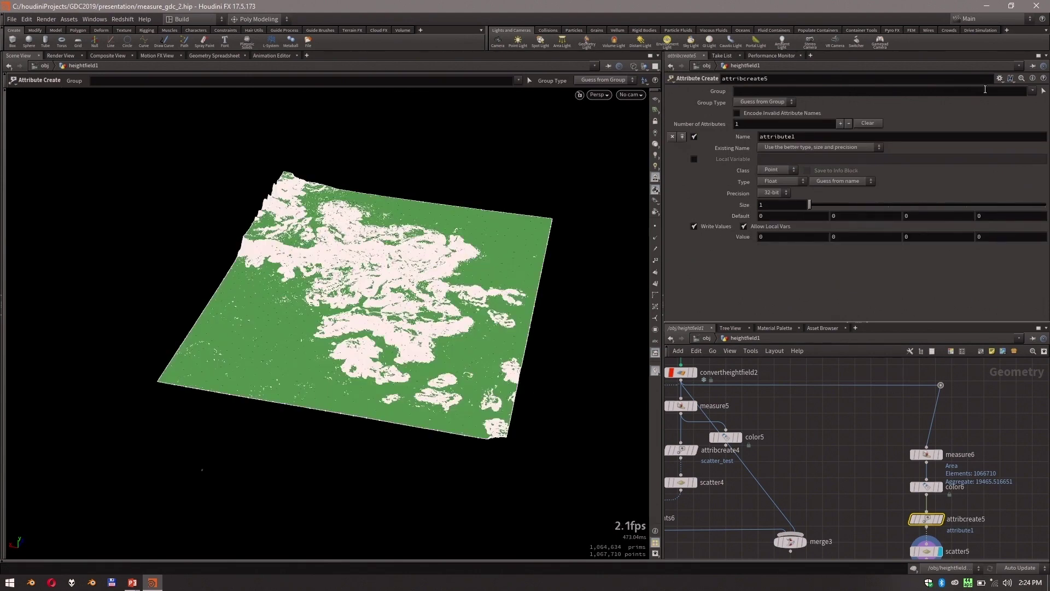
# Limit the Attribute Create node to the scatter_test group and define an attribute named scatter_boxes with value 1.
pyautogui.click(1032, 91)
pyautogui.click(1013, 117)
pyautogui.doubleClick(788, 136)
pyautogui.write('scatter_boxes')
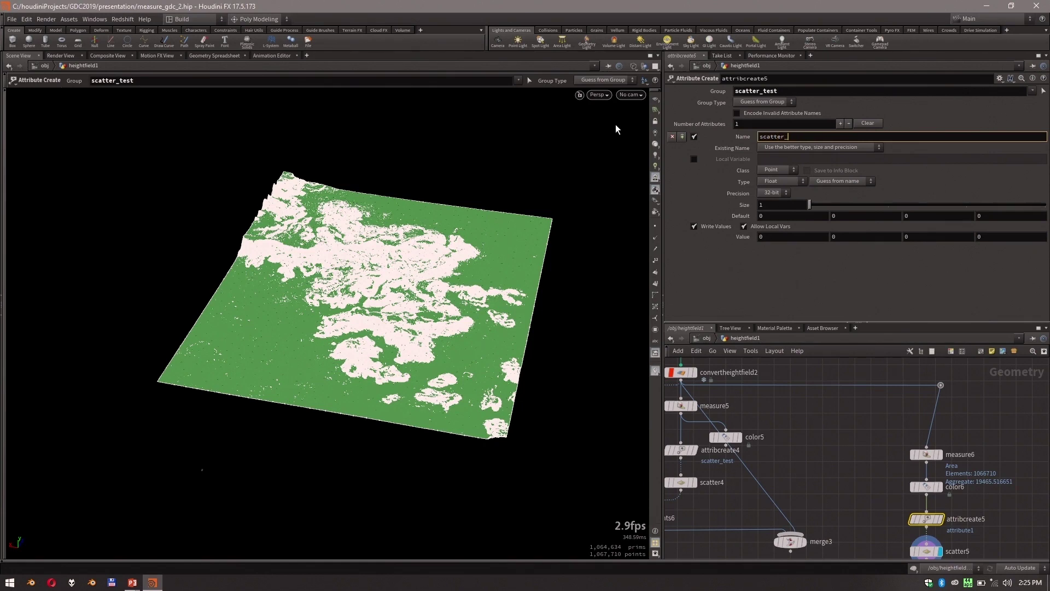
pyautogui.click(782, 236)
pyautogui.write('1')
# On scatter5, enable the Density Attribute, disable Force Total Count and set the Density Scale to 1.
pyautogui.click(858, 425)
pyautogui.moveTo(874, 516); pyautogui.dragTo(861, 438, button='middle')
pyautogui.click(910, 473)
pyautogui.click(1032, 91)
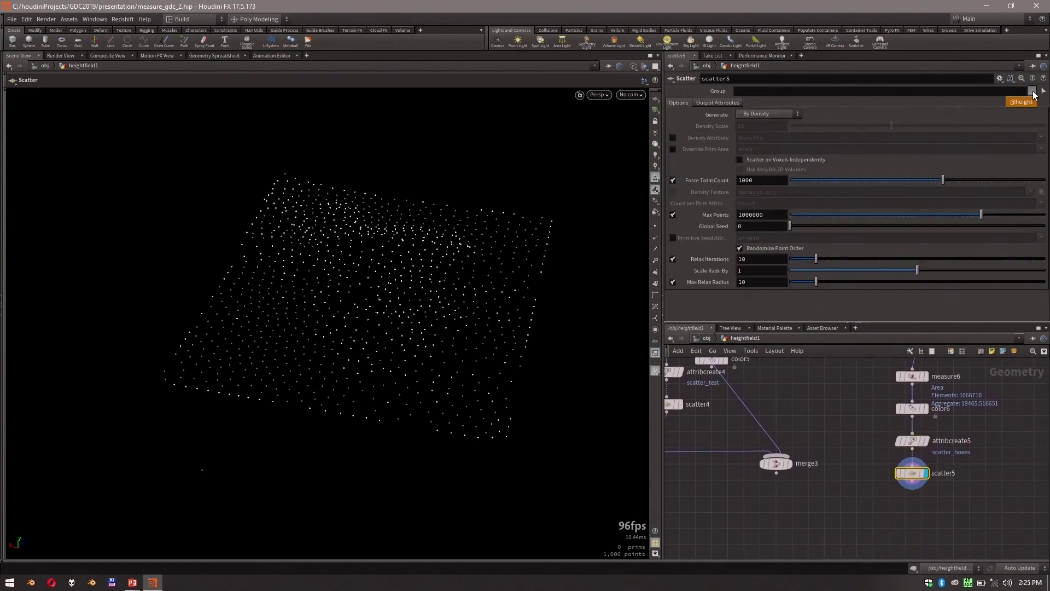
pyautogui.click(993, 93)
pyautogui.click(767, 113)
pyautogui.click(767, 112)
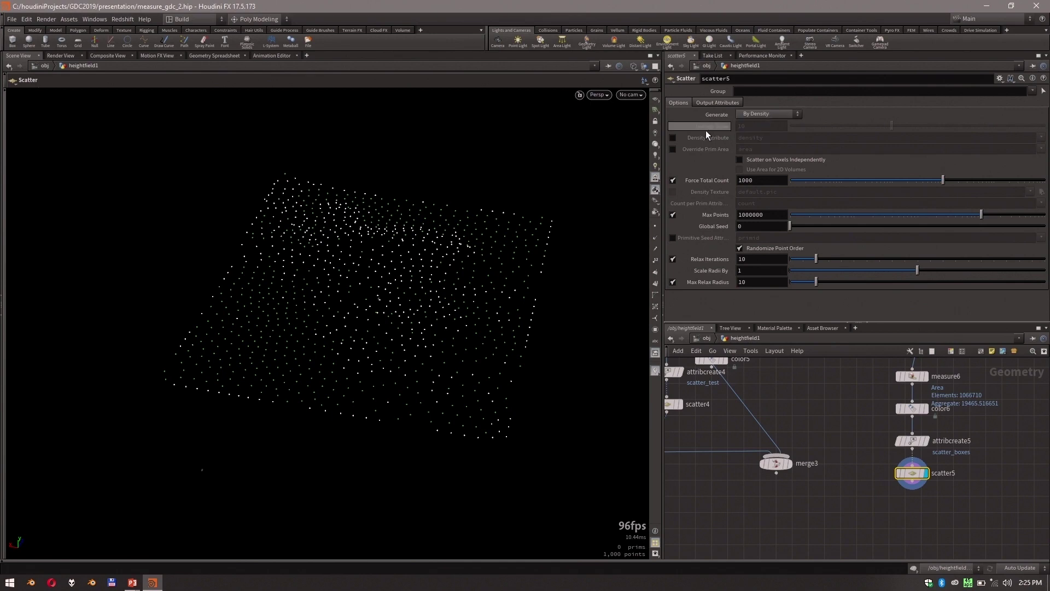
pyautogui.click(673, 138)
pyautogui.click(673, 180)
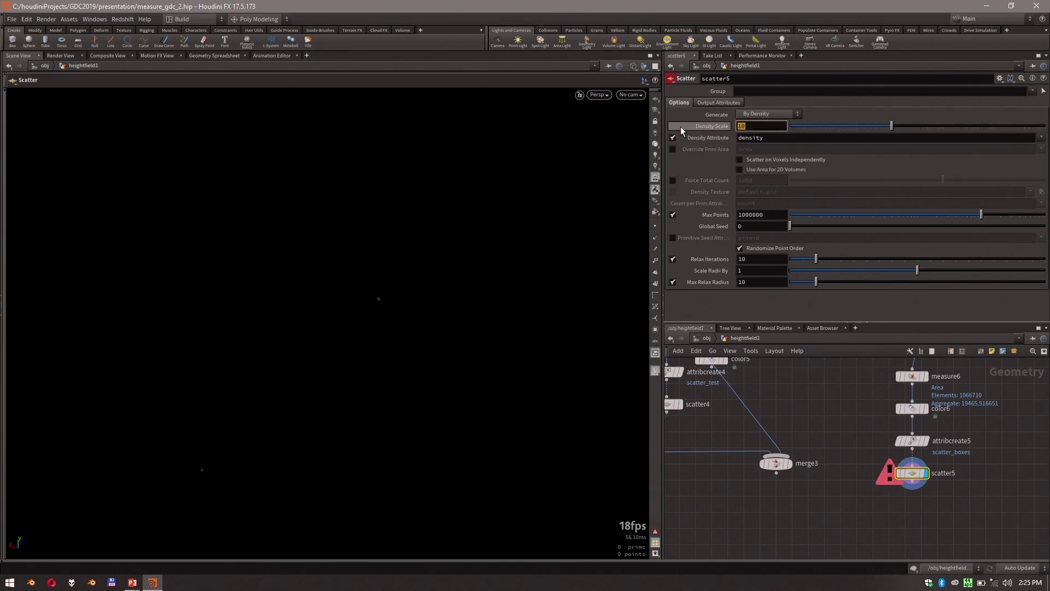
pyautogui.write('1')
pyautogui.press('Return')
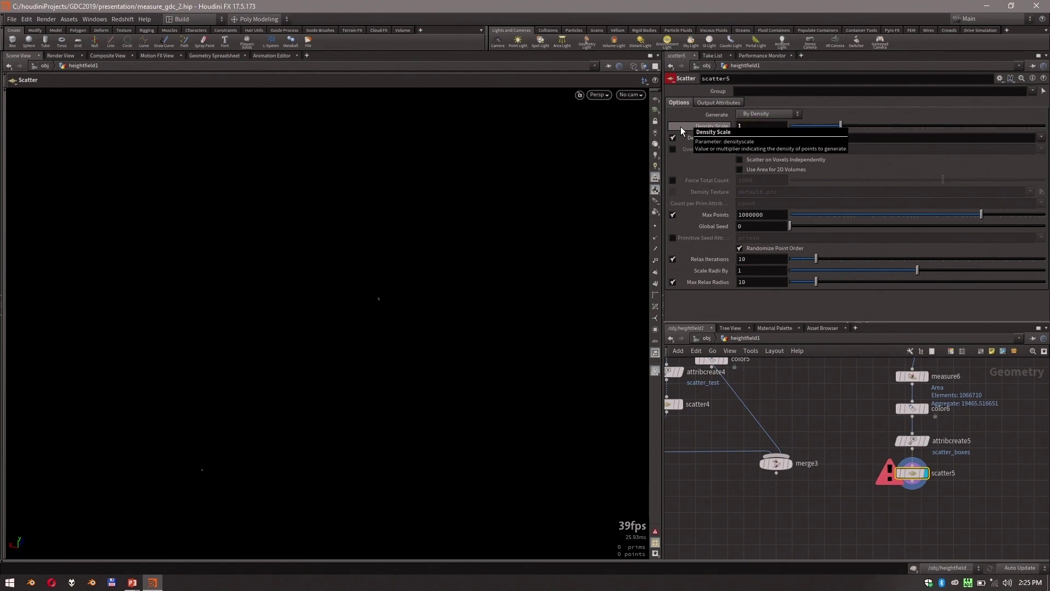
# Choose scatter_boxes as the Density Attribute of scatter5.
pyautogui.click(1010, 140)
pyautogui.press('BackSpace')
pyautogui.click(1041, 137)
pyautogui.click(1023, 211)
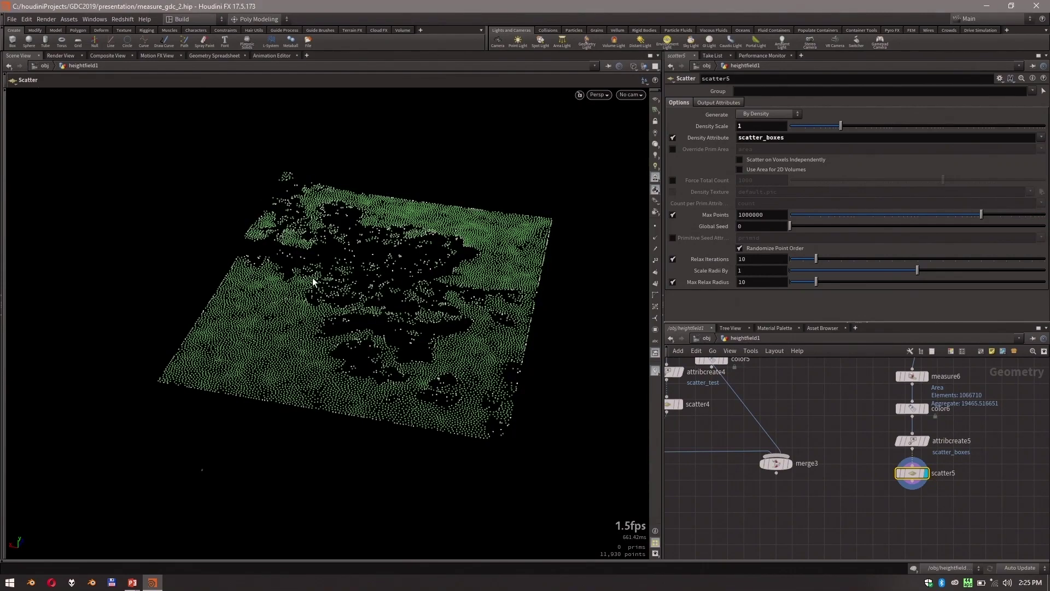
# Inspect the scattered points up close and set scatter5's Density Scale to 0.5.
pyautogui.keyDown('alt'); pyautogui.moveTo(306, 271); pyautogui.dragTo(366, 326, button='right'); pyautogui.keyUp('alt')
pyautogui.keyDown('alt'); pyautogui.moveTo(349, 347); pyautogui.dragTo(365, 370); pyautogui.keyUp('alt')
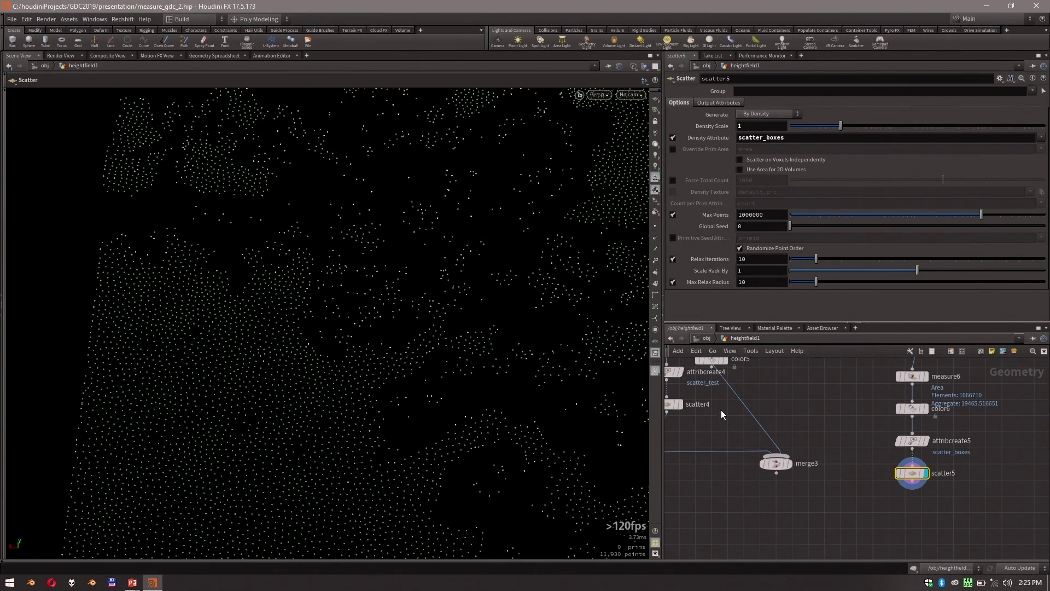
pyautogui.moveTo(750, 125); pyautogui.dragTo(701, 123)
pyautogui.write('0.5')
pyautogui.press('Return')
# Change measure6's Measure to Gradient and set its P source attribute to the Y Component.
pyautogui.moveTo(834, 394); pyautogui.dragTo(803, 402, button='middle')
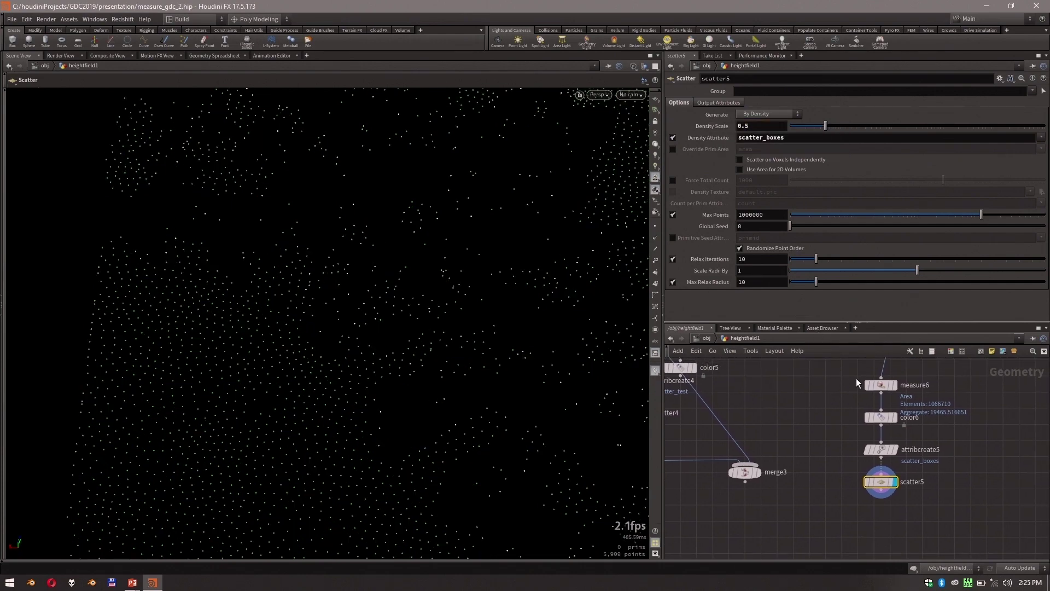
pyautogui.click(892, 385)
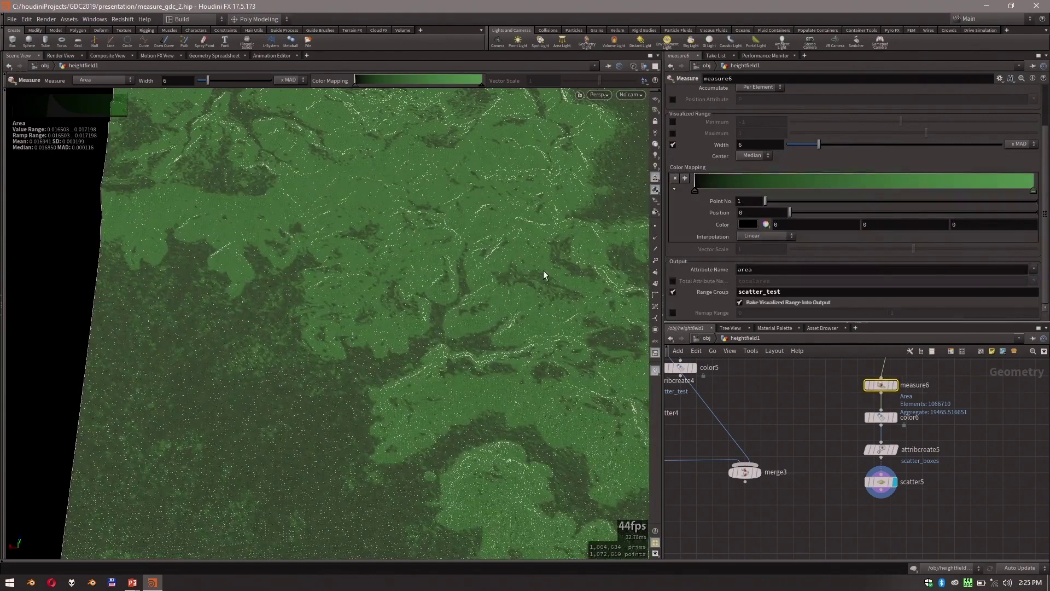
pyautogui.keyDown('alt'); pyautogui.moveTo(603, 217); pyautogui.dragTo(265, 234, button='right'); pyautogui.keyUp('alt')
pyautogui.keyDown('alt'); pyautogui.moveTo(265, 234); pyautogui.dragTo(147, 248, button='middle'); pyautogui.keyUp('alt')
pyautogui.scroll(3, 821, 117)
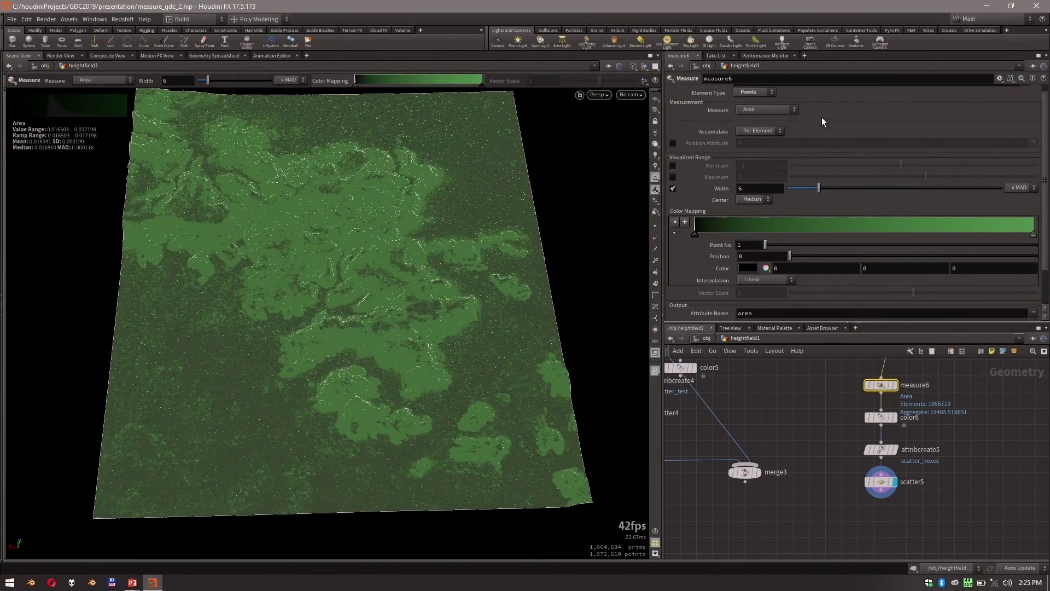
pyautogui.click(764, 120)
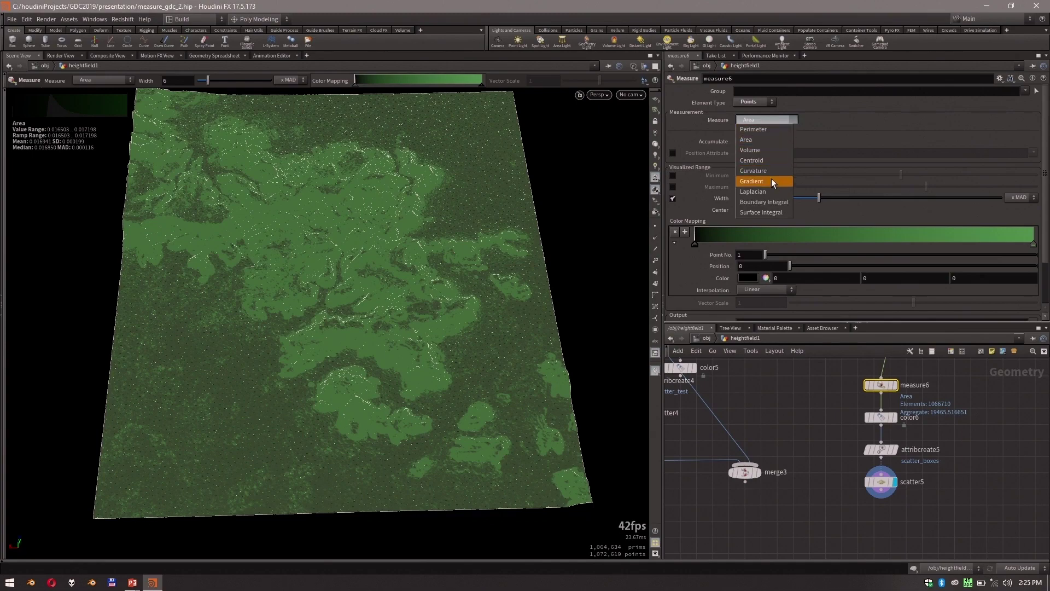
pyautogui.click(772, 179)
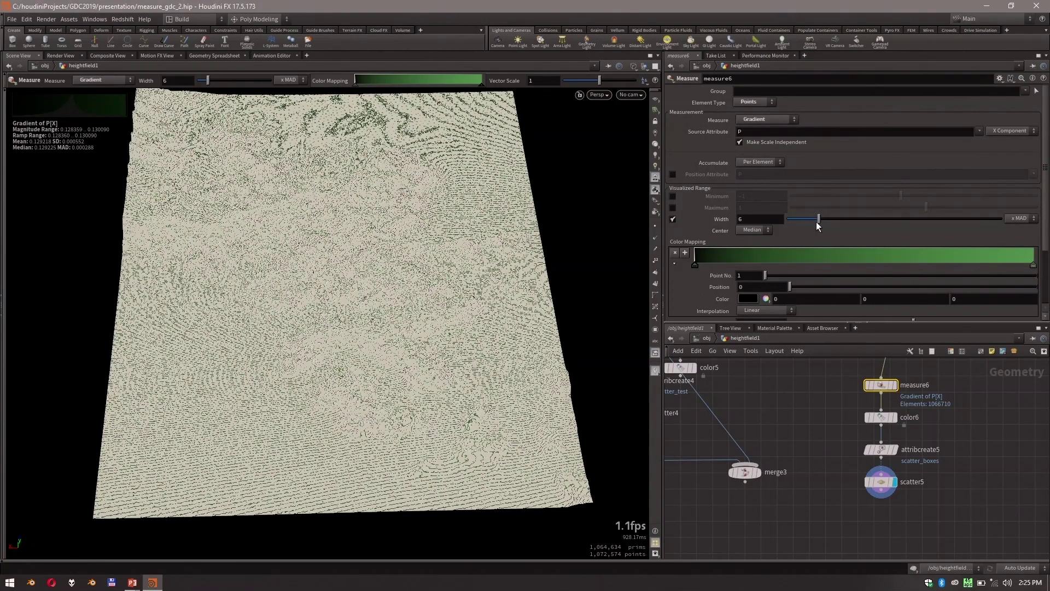
pyautogui.click(1018, 130)
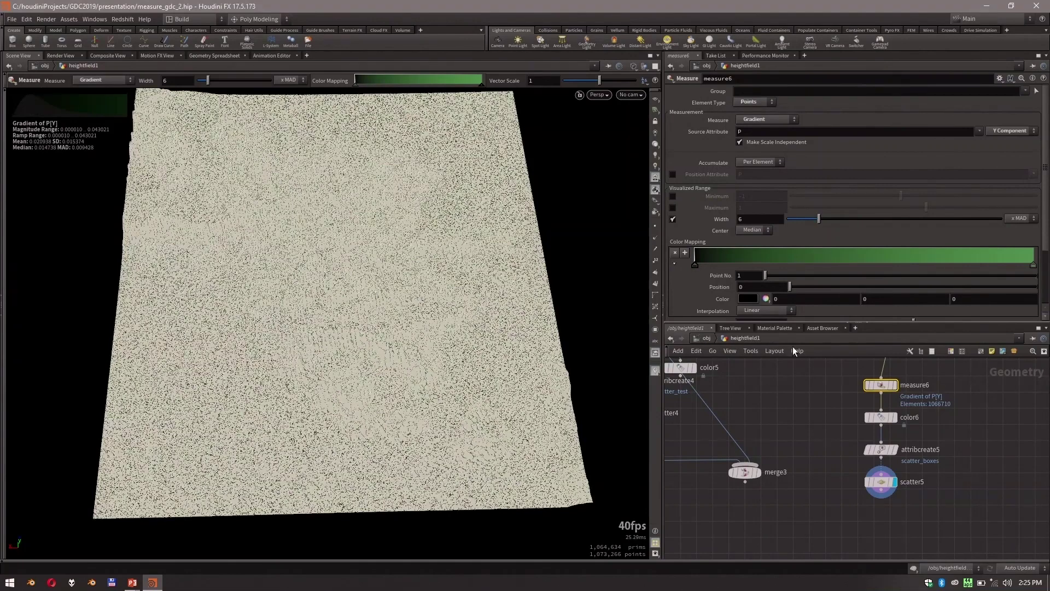
# Display color6's output, pin the parameter view to measure6 and set its visualized range Width to 3.2.
pyautogui.click(927, 425)
pyautogui.click(895, 418)
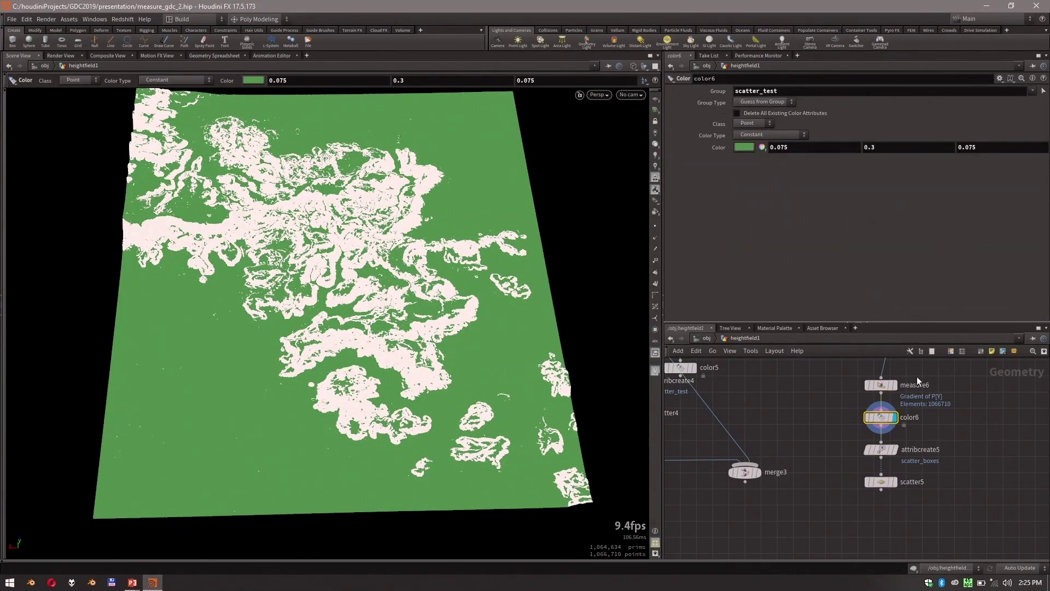
pyautogui.click(879, 385)
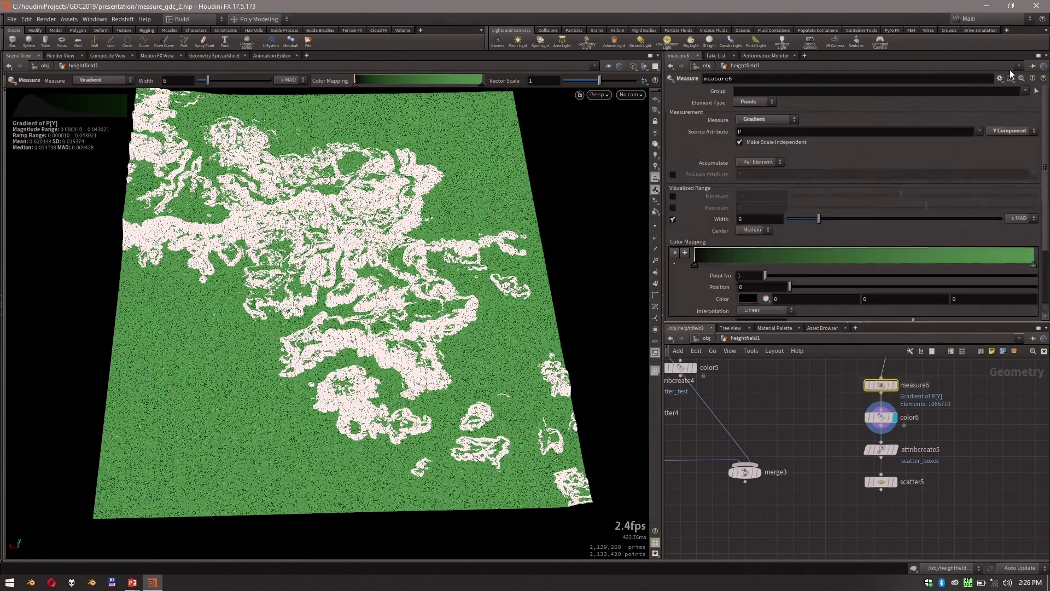
pyautogui.click(1032, 67)
pyautogui.moveTo(819, 219); pyautogui.dragTo(803, 219)
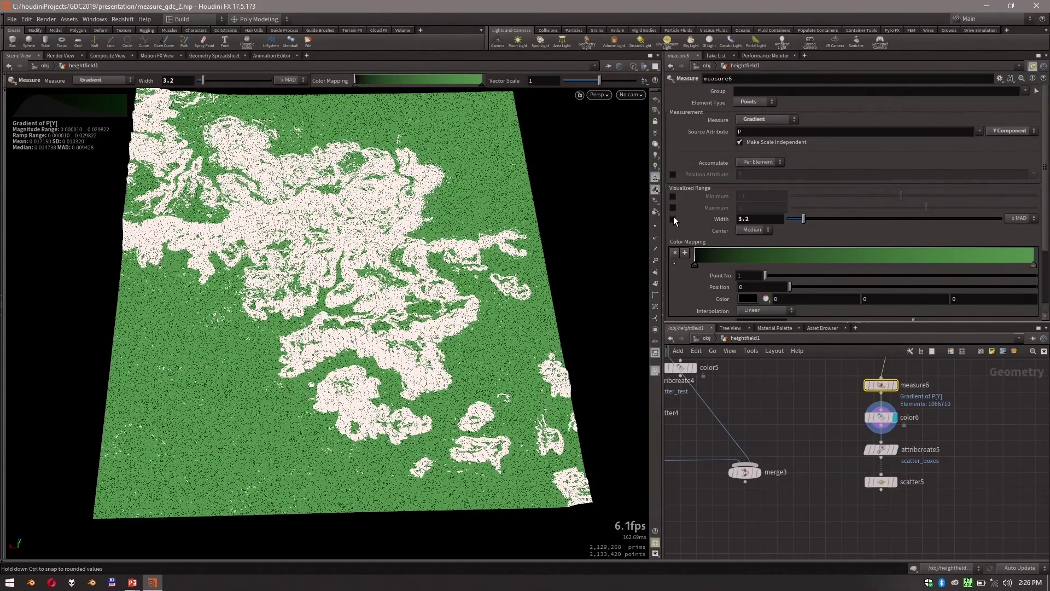
# Enable measure6's visualized range Minimum and Maximum, setting the maximum to 3 and the minimum to 0.18.
pyautogui.click(673, 195)
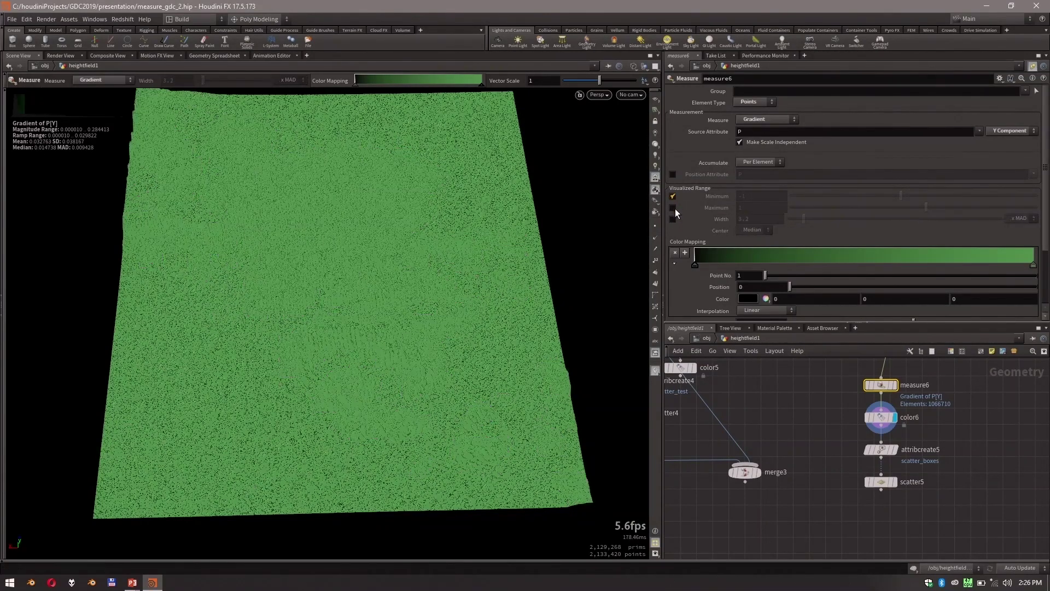
pyautogui.click(673, 207)
pyautogui.click(777, 207)
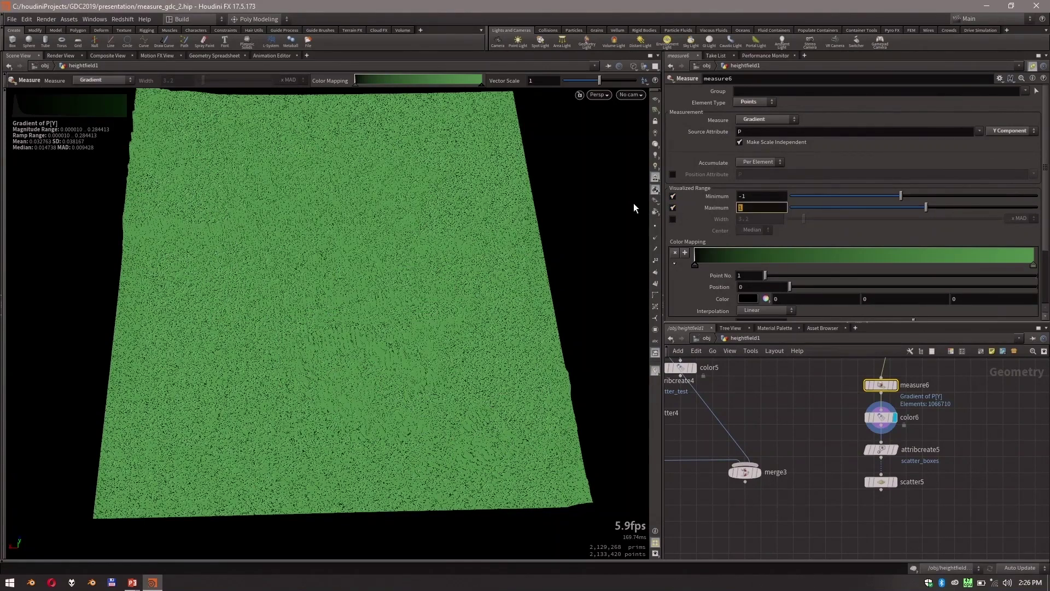
pyautogui.write('3')
pyautogui.press('Return')
pyautogui.moveTo(905, 196); pyautogui.dragTo(926, 197)
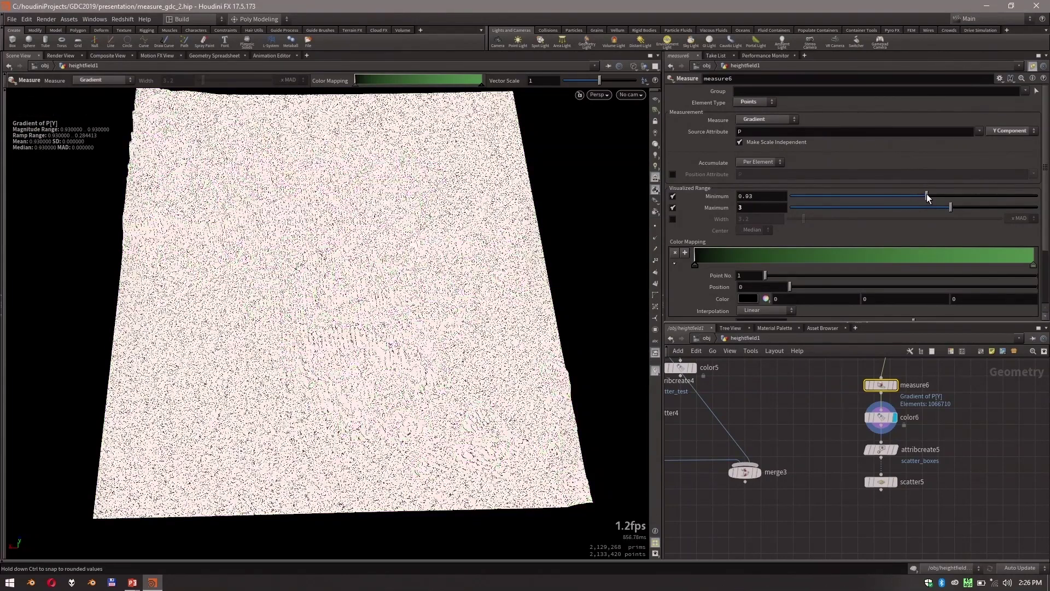
pyautogui.moveTo(919, 195)
pyautogui.mouseDown()
pyautogui.moveTo(900, 197)
pyautogui.moveTo(916, 196)
pyautogui.mouseUp()
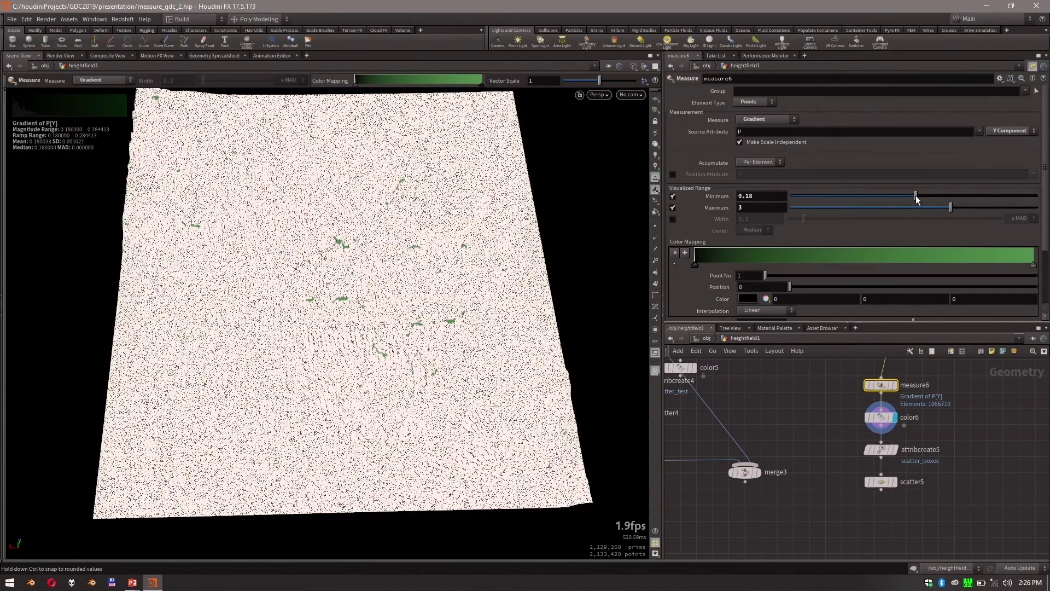
# Set measure6's visualized range Minimum to 0.1 and display the points produced by scatter5.
pyautogui.moveTo(916, 196); pyautogui.dragTo(912, 195)
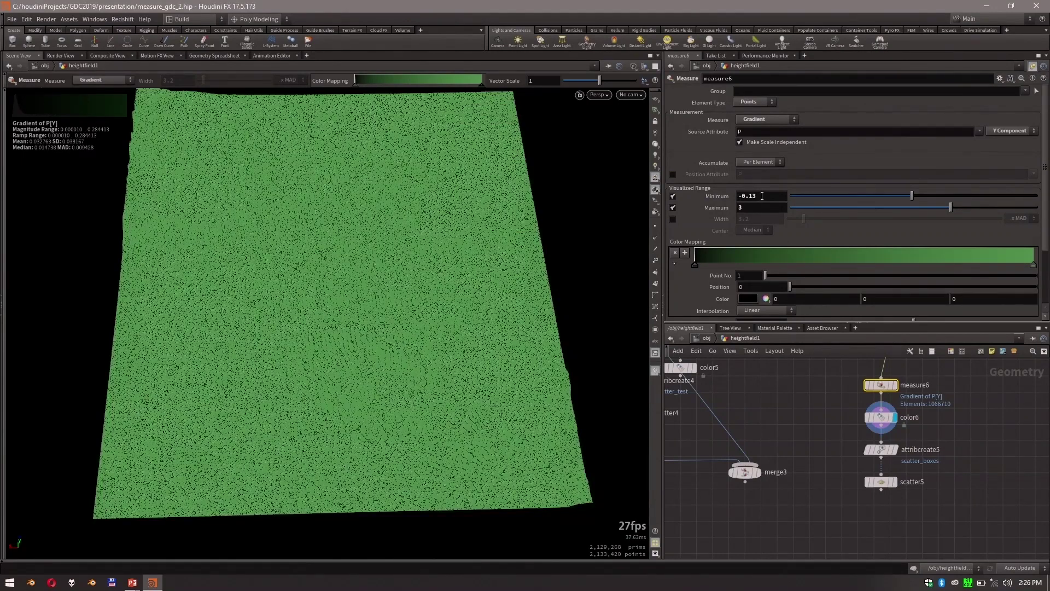
pyautogui.click(762, 196)
pyautogui.hotkey('ctrl', 'a')
pyautogui.write('0.1')
pyautogui.press('Return')
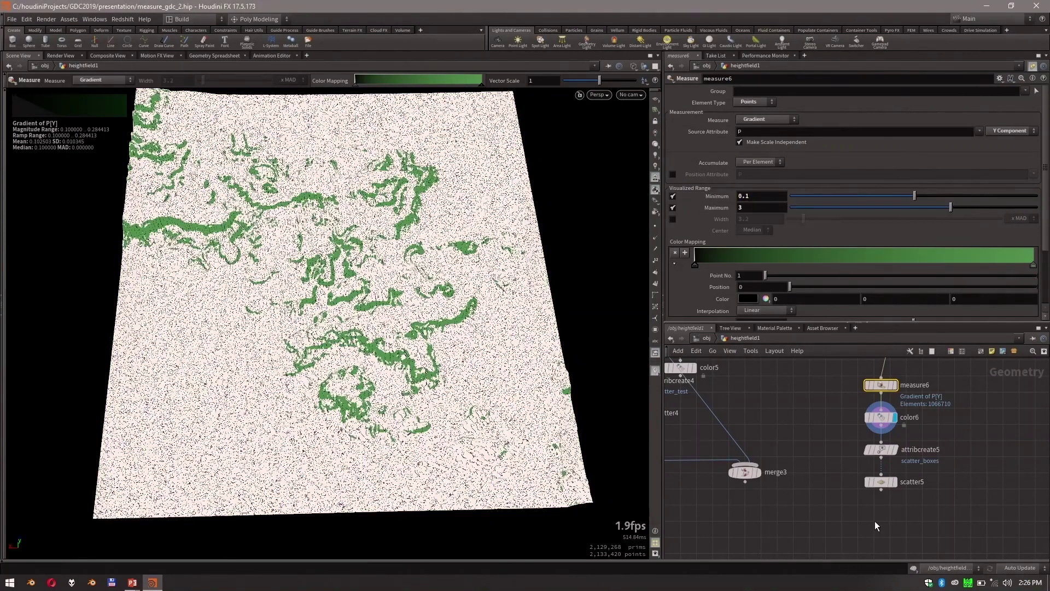
pyautogui.click(896, 484)
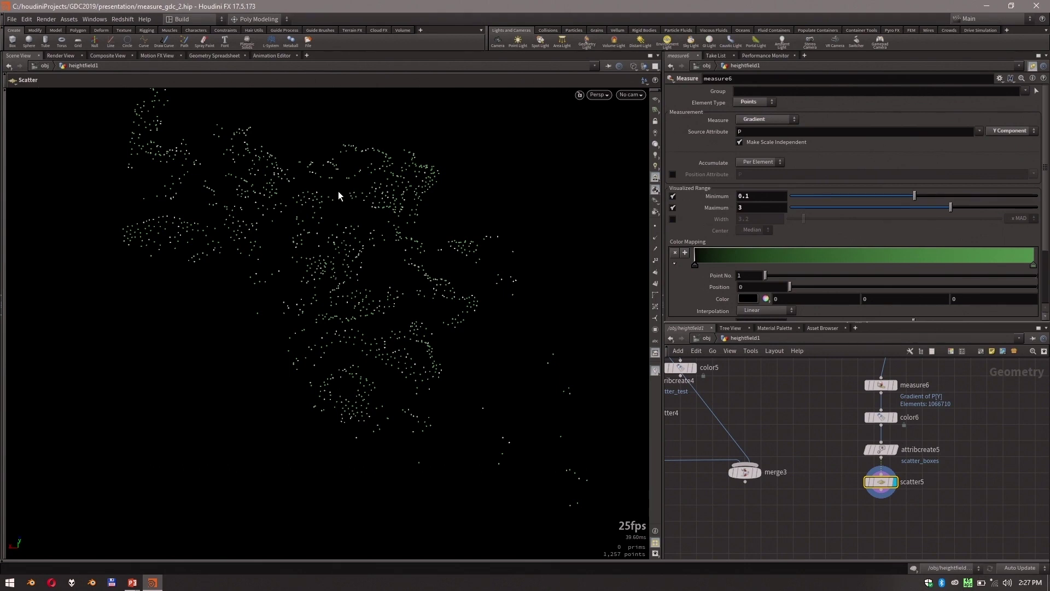
# Add a Box node to the network beside the measure6 and color6 branch.
pyautogui.press('Tab')
pyautogui.write('box')
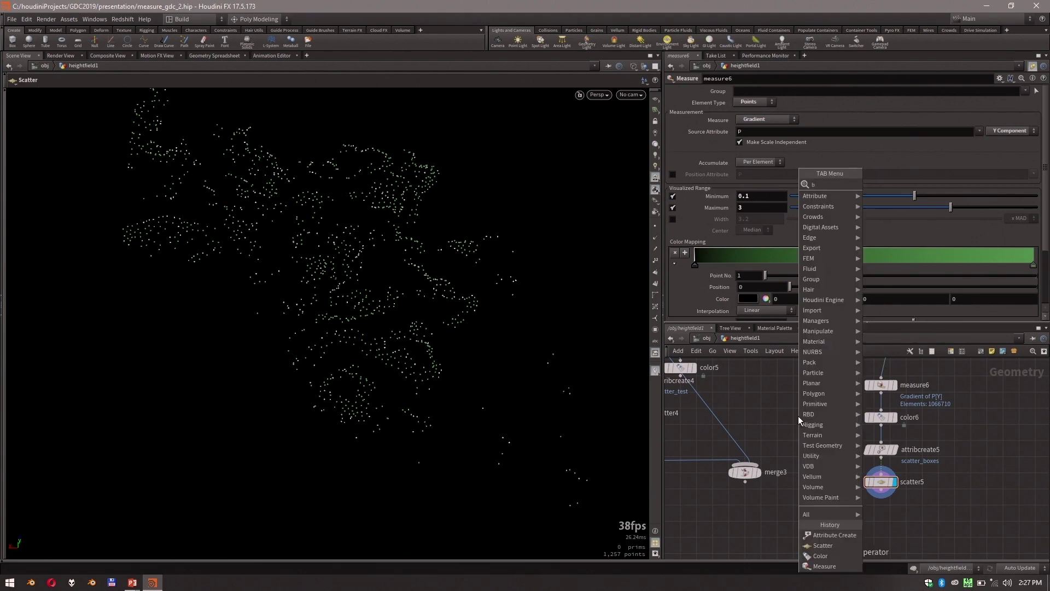
pyautogui.press('Return')
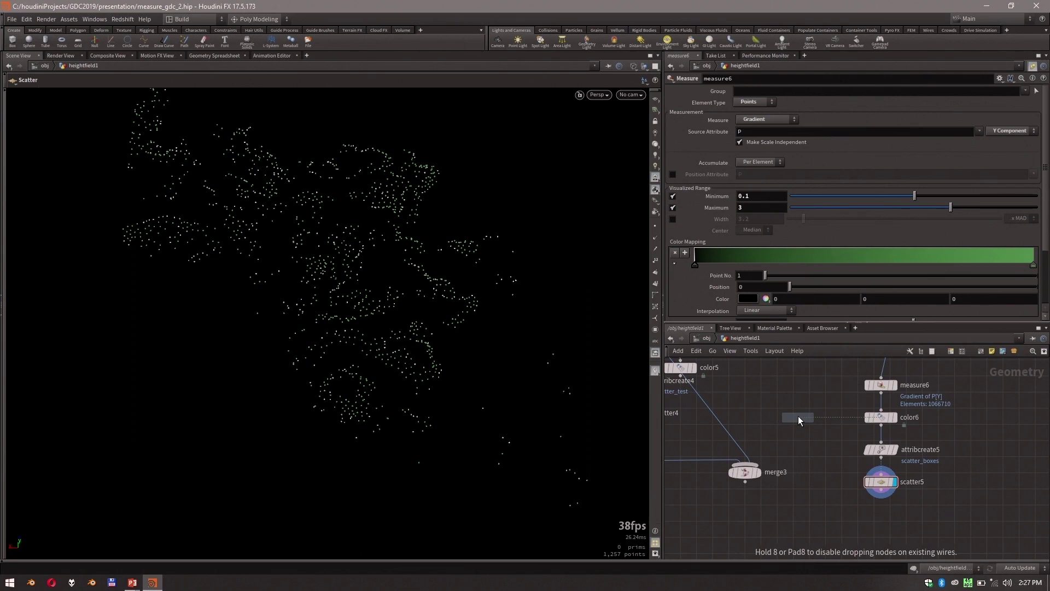
pyautogui.click(798, 419)
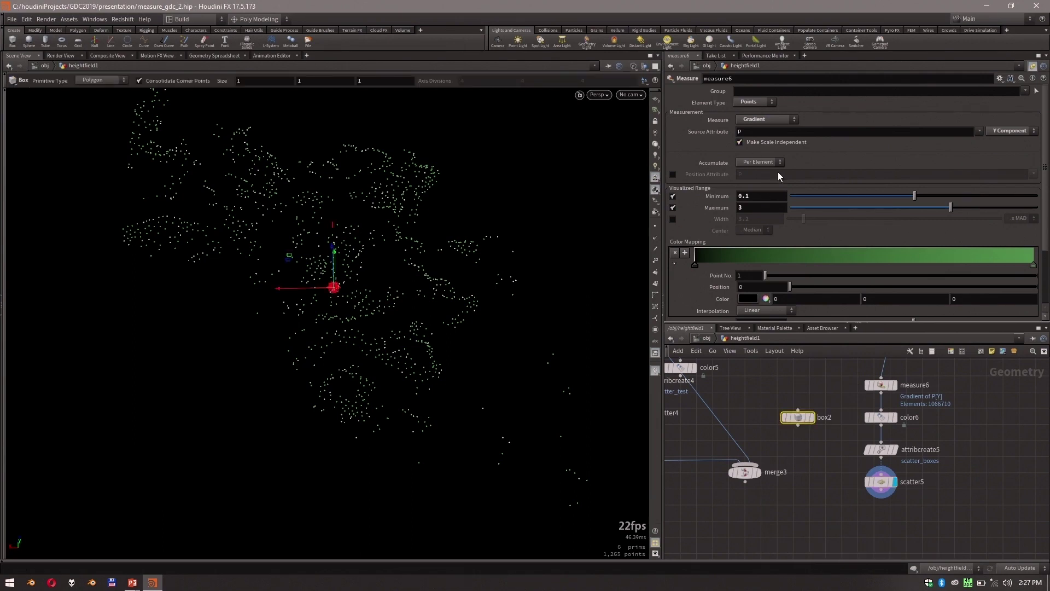
# Set box2's Uniform Scale to 0.5 and its Y size to 6.
pyautogui.press('p')
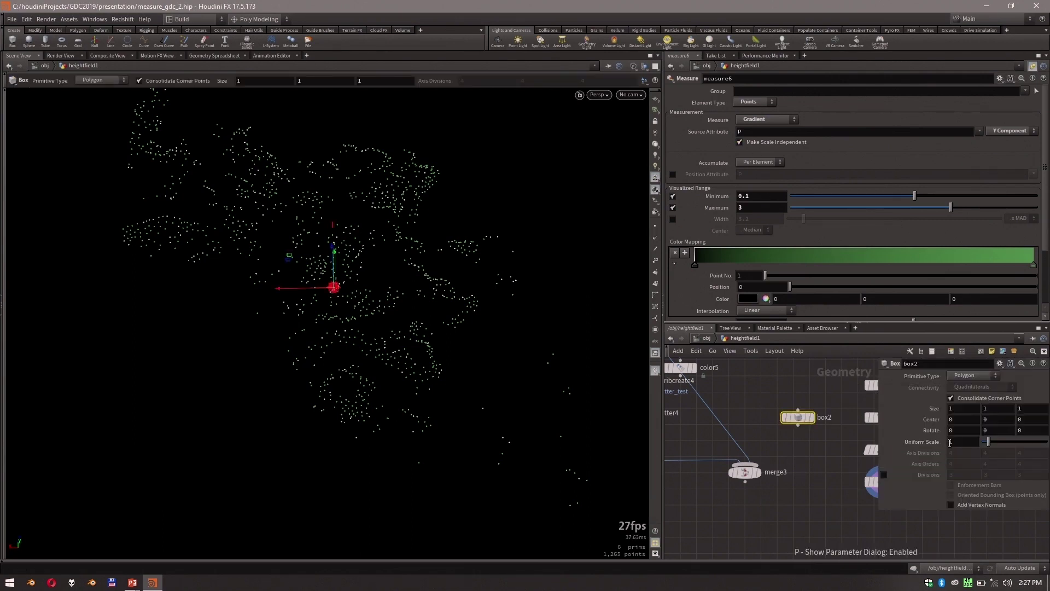
pyautogui.write('0.1')
pyautogui.press('BackSpace')
pyautogui.write('5')
pyautogui.press('Return')
pyautogui.moveTo(998, 409); pyautogui.dragTo(946, 408)
pyautogui.write('6')
pyautogui.press('Return')
# Add a Copy to Points node fed by box2 and scatter5, and display the copied boxes.
pyautogui.moveTo(839, 471); pyautogui.dragTo(763, 433, button='middle')
pyautogui.press('Tab')
pyautogui.write('copy')
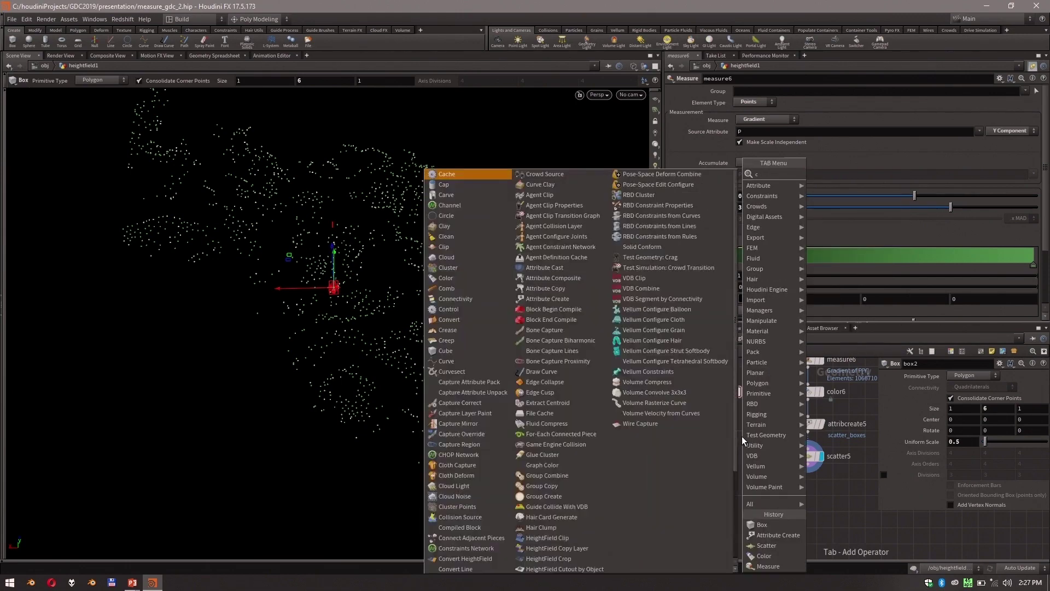
pyautogui.press('Return')
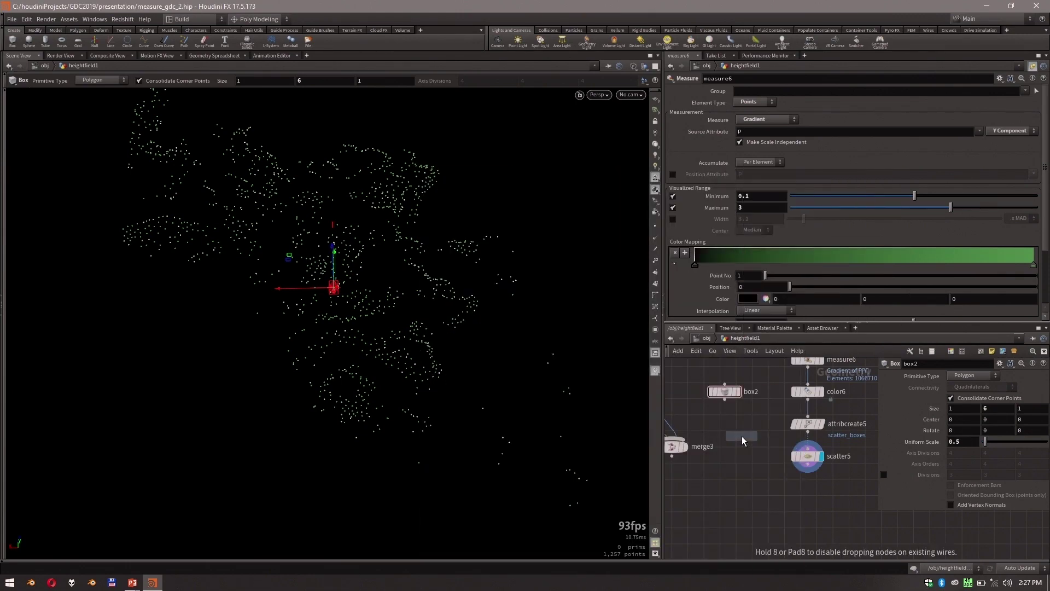
pyautogui.click(745, 530)
pyautogui.moveTo(707, 382); pyautogui.dragTo(735, 405)
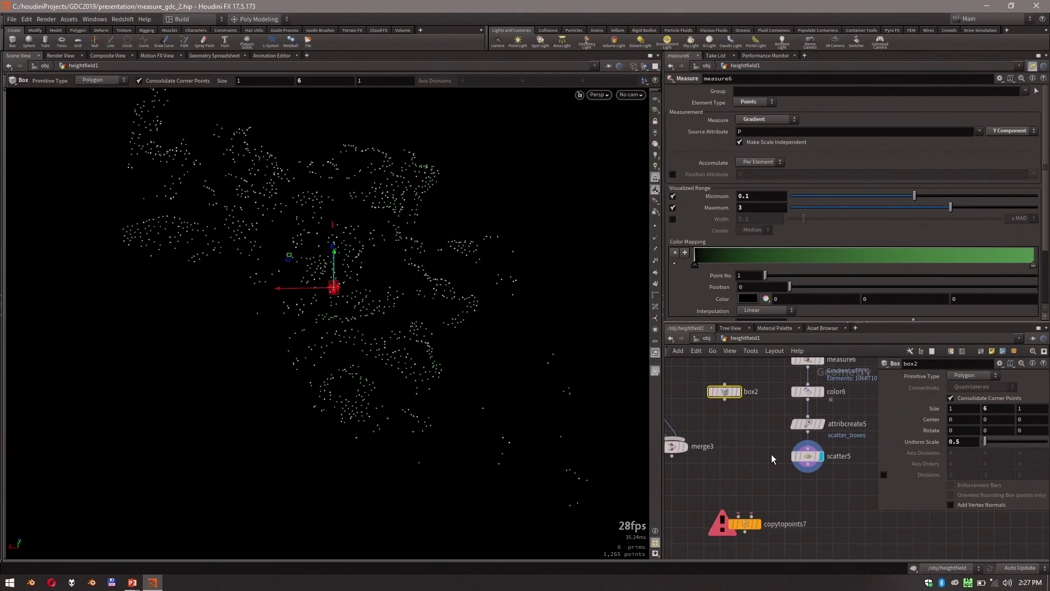
pyautogui.keyDown('shift'); pyautogui.moveTo(771, 454); pyautogui.dragTo(823, 473); pyautogui.keyUp('shift')
pyautogui.click(808, 465)
pyautogui.moveTo(700, 490); pyautogui.dragTo(765, 547)
pyautogui.press('r')
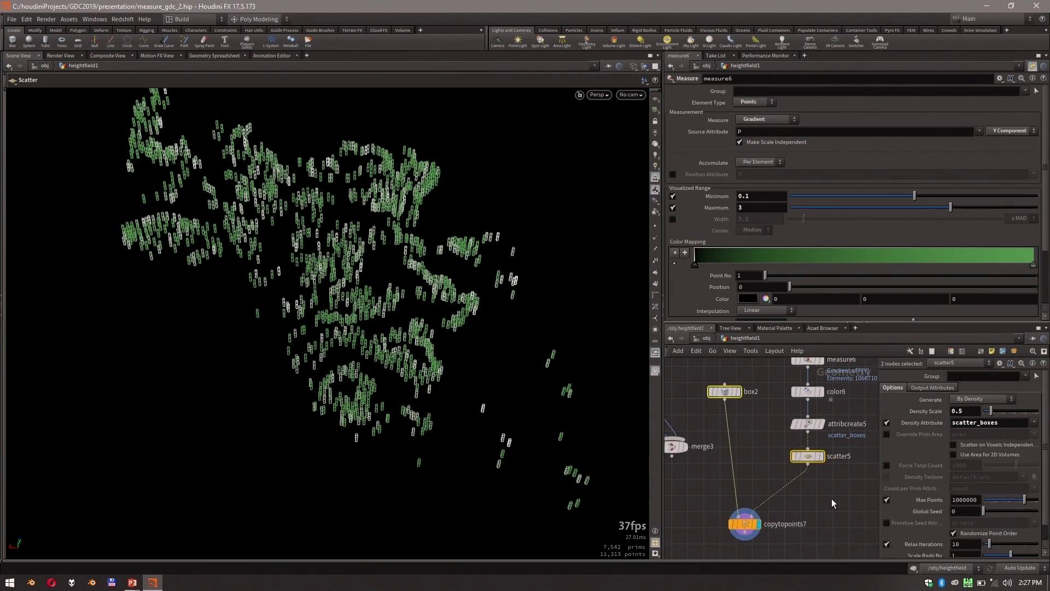
# Add a Merge node combining copytopoints7 with the convertheightfield2 terrain.
pyautogui.scroll(-3, 769, 497)
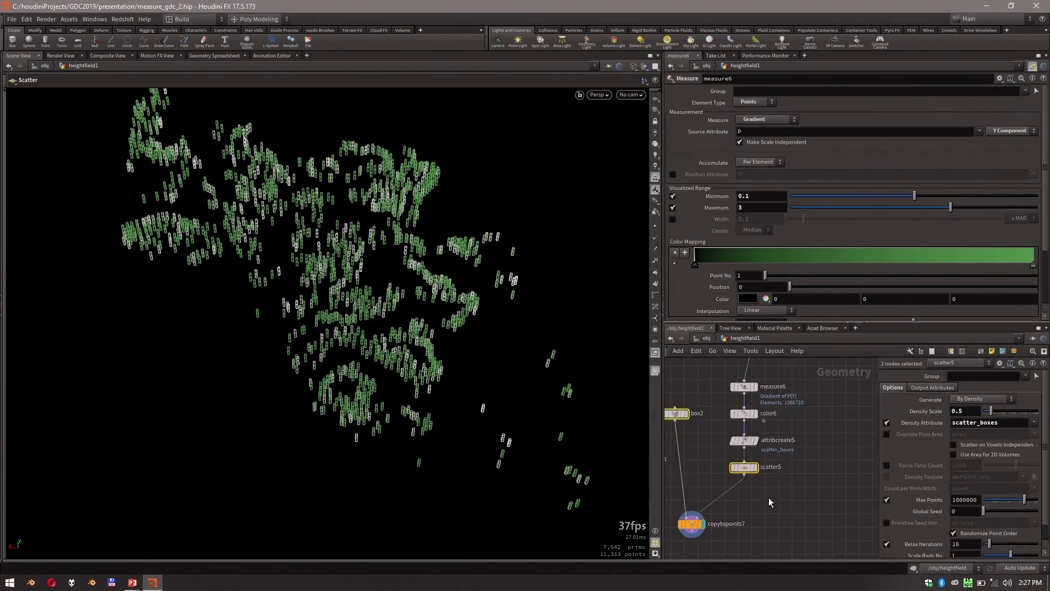
pyautogui.click(821, 481)
pyautogui.press('Tab')
pyautogui.write('mer')
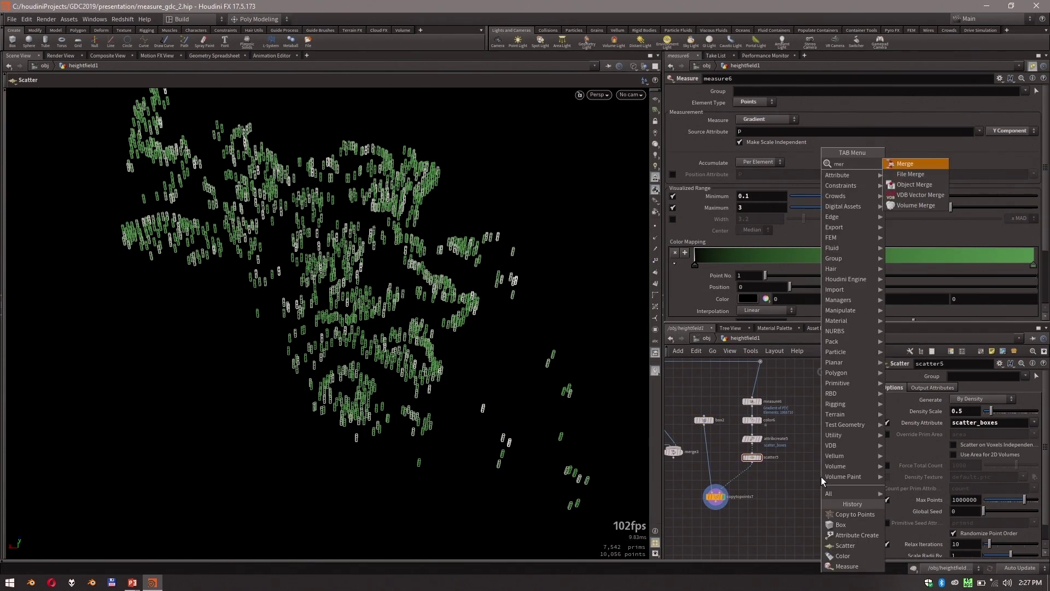
pyautogui.press('Return')
pyautogui.click(776, 516)
pyautogui.click(716, 508)
pyautogui.moveTo(843, 480); pyautogui.dragTo(828, 530, button='middle')
pyautogui.moveTo(813, 477); pyautogui.dragTo(897, 467, button='middle')
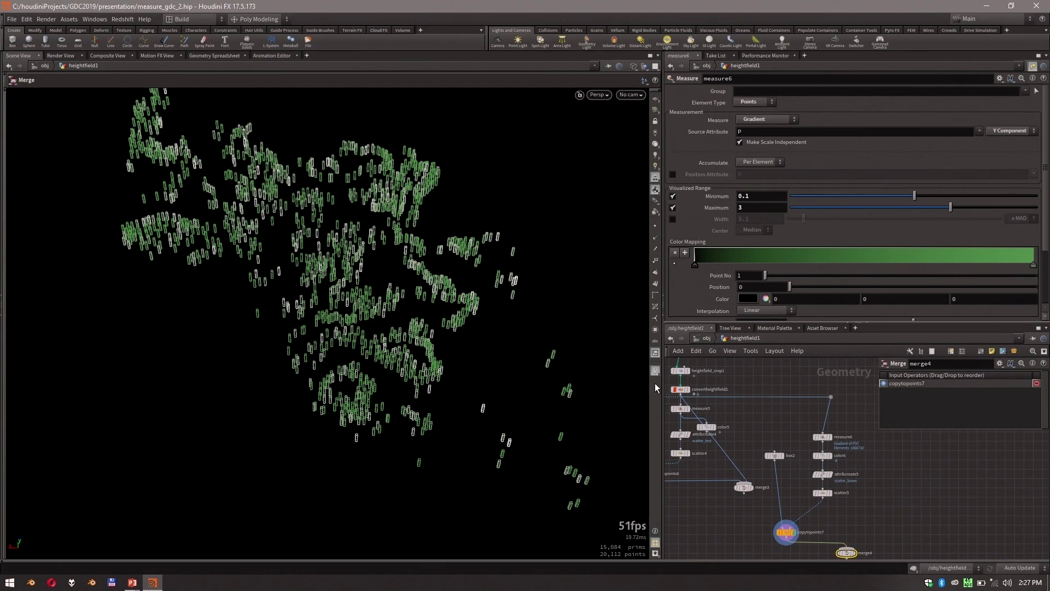
pyautogui.click(682, 395)
pyautogui.click(846, 551)
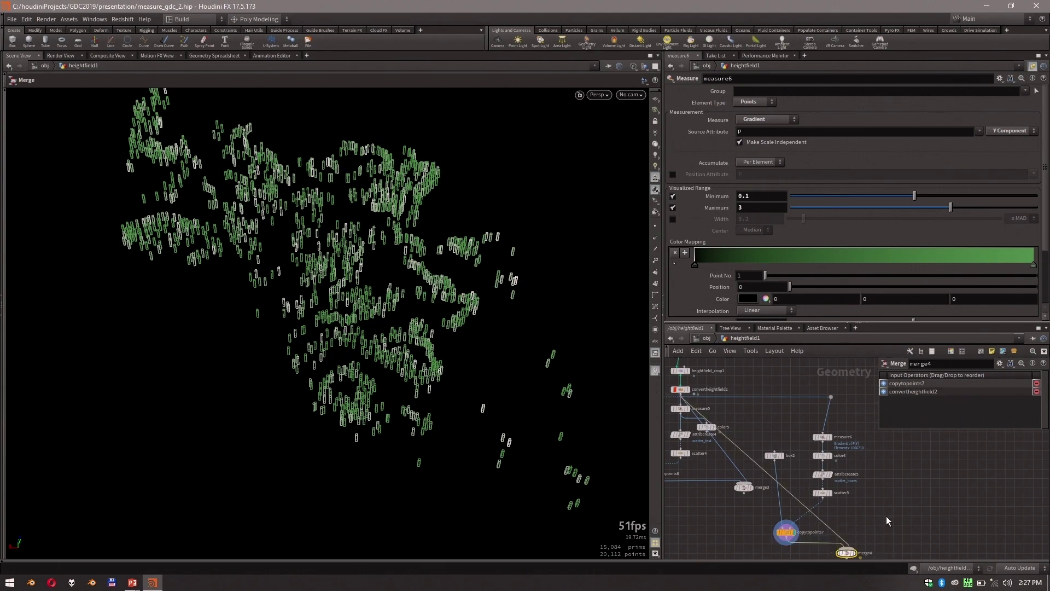
# Display merge4's output and inspect the boxes on the terrain from a close, low angle.
pyautogui.press('space')
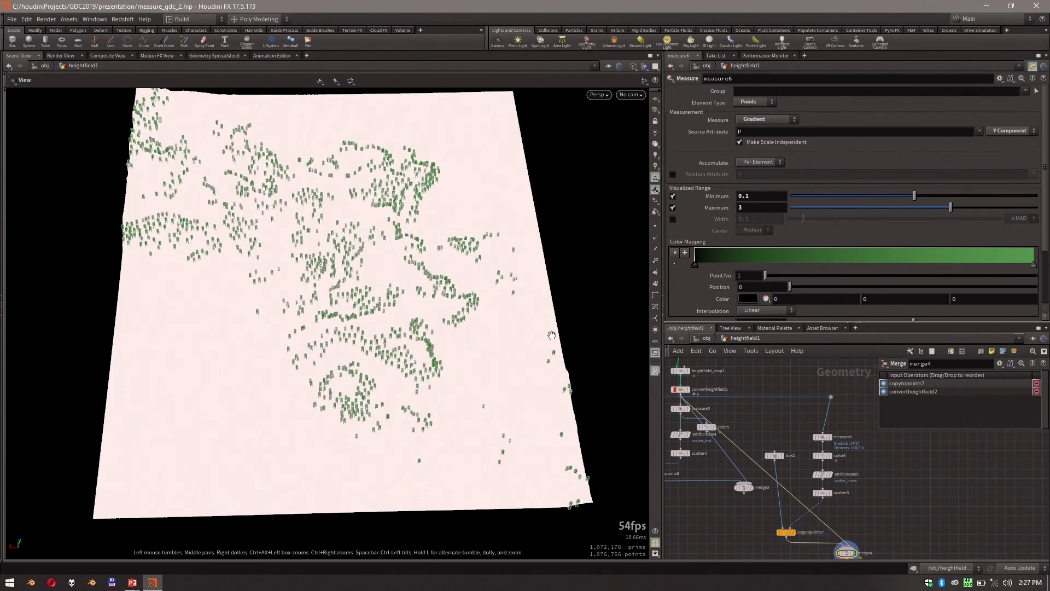
pyautogui.moveTo(528, 336); pyautogui.dragTo(350, 293, button='middle')
pyautogui.moveTo(351, 292); pyautogui.dragTo(616, 305, button='right')
pyautogui.moveTo(616, 305); pyautogui.dragTo(613, 279)
pyautogui.moveTo(906, 481); pyautogui.dragTo(901, 452, button='middle')
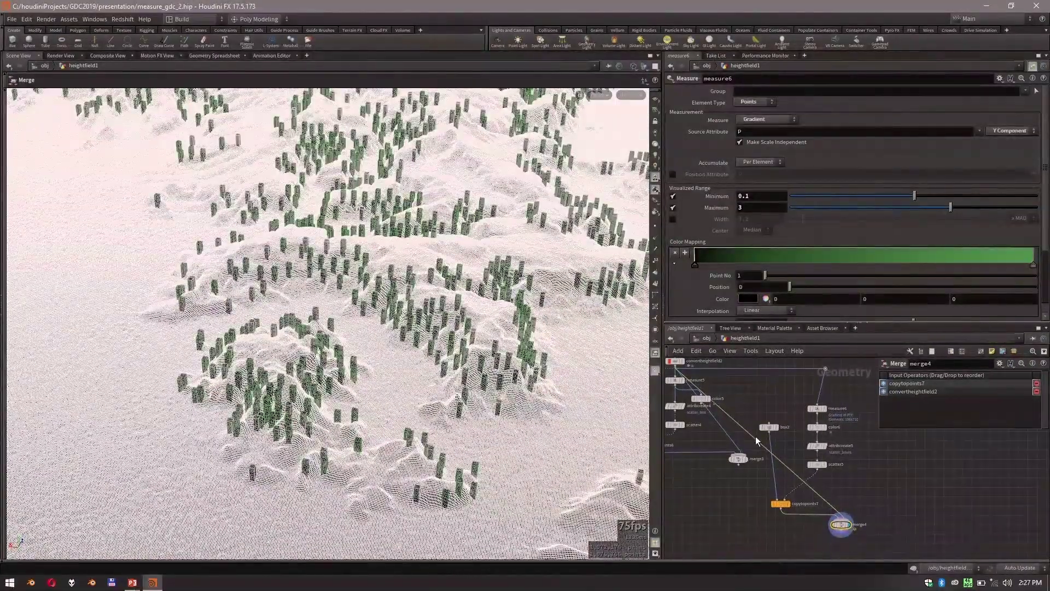
# Set box2's Uniform Scale to 0.1 and check the smaller boxes on the terrain.
pyautogui.click(772, 425)
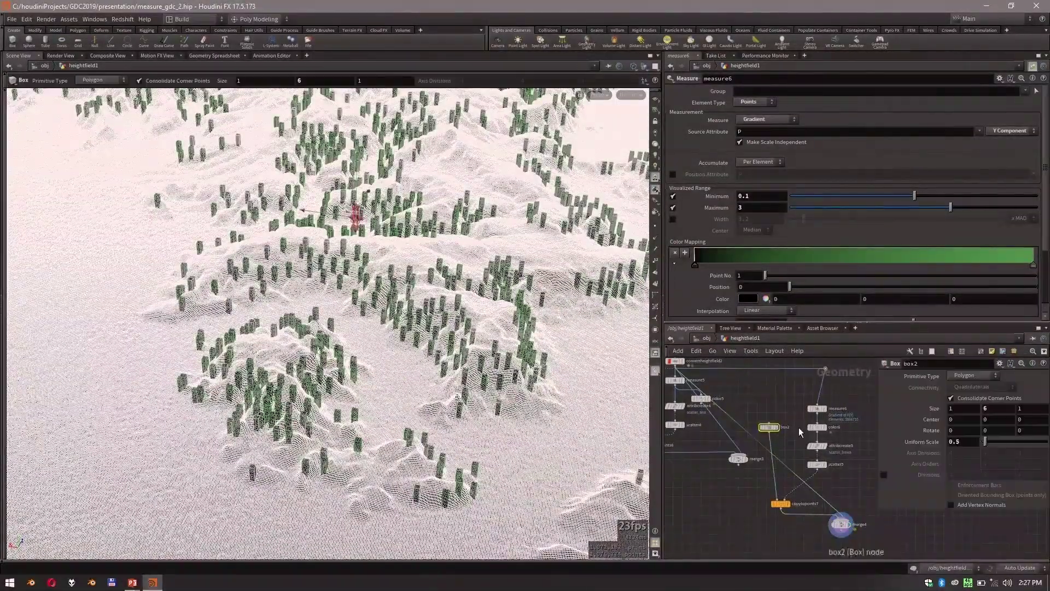
pyautogui.click(959, 442)
pyautogui.press('BackSpace')
pyautogui.write('1')
pyautogui.press('Return')
pyautogui.keyDown('alt'); pyautogui.moveTo(451, 357); pyautogui.dragTo(454, 338); pyautogui.keyUp('alt')
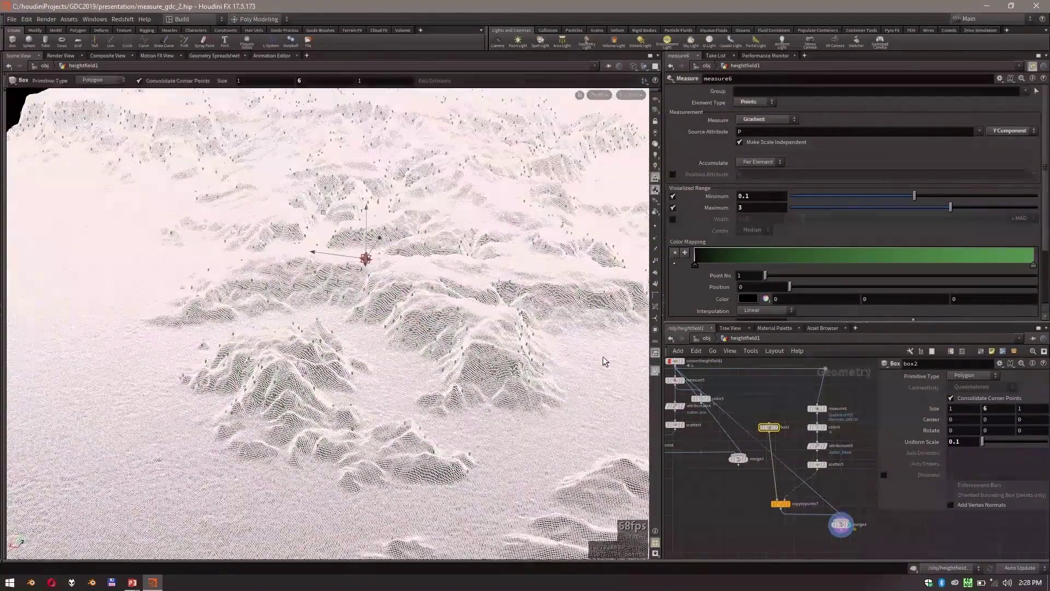
# Set measure6's visualized range Maximum to 1.5.
pyautogui.moveTo(786, 399); pyautogui.dragTo(798, 398, button='middle')
pyautogui.click(828, 408)
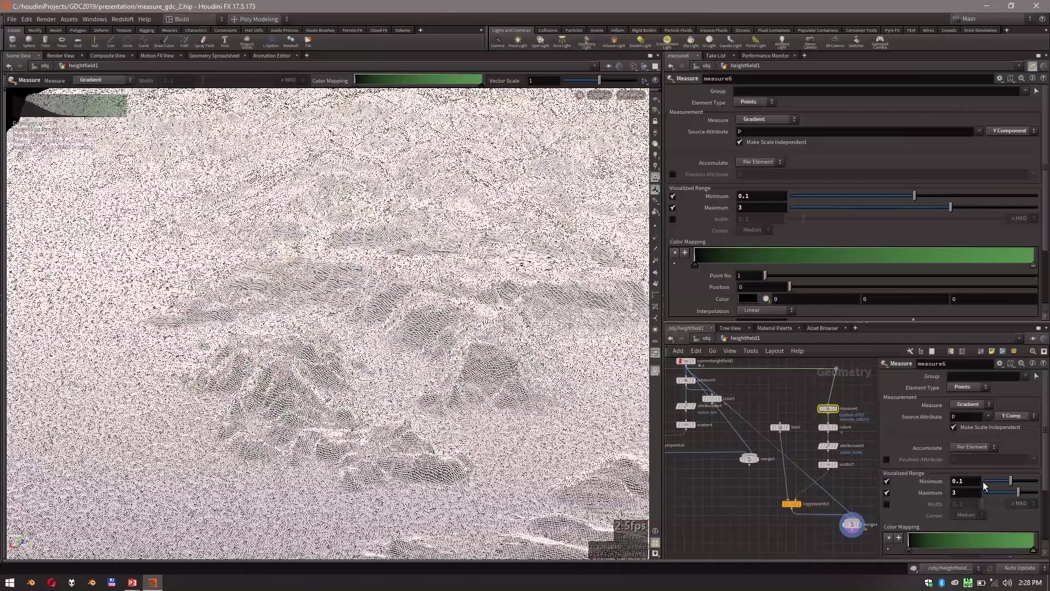
pyautogui.moveTo(1019, 493); pyautogui.dragTo(1015, 494)
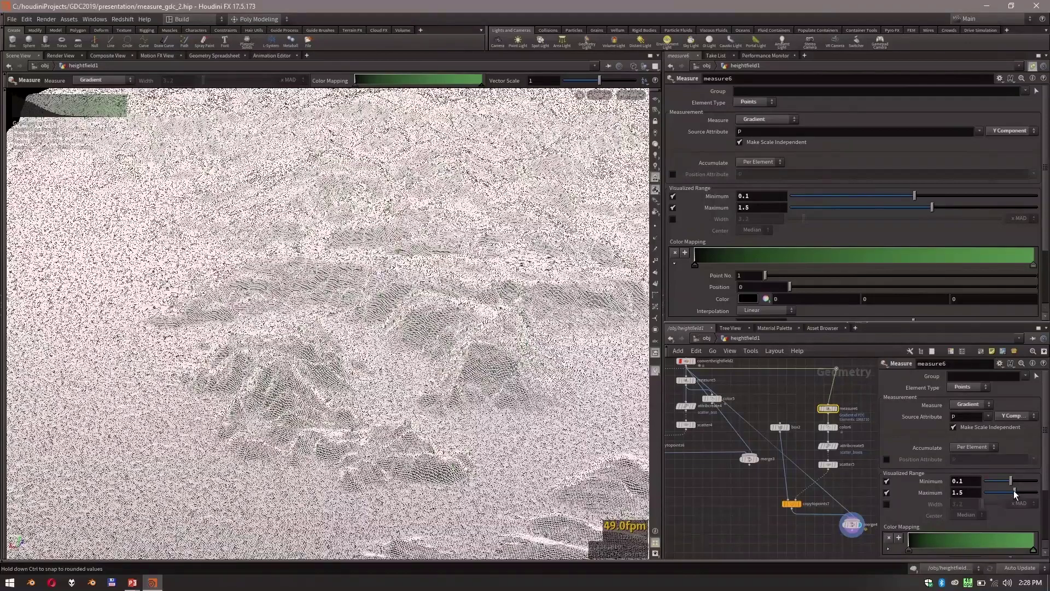
# Hide the node parameter overlay and collapse the pinned measure6 parameter view to enlarge the network view.
pyautogui.moveTo(787, 394); pyautogui.dragTo(827, 441, button='middle')
pyautogui.moveTo(805, 372); pyautogui.dragTo(822, 414, button='middle')
pyautogui.press('p')
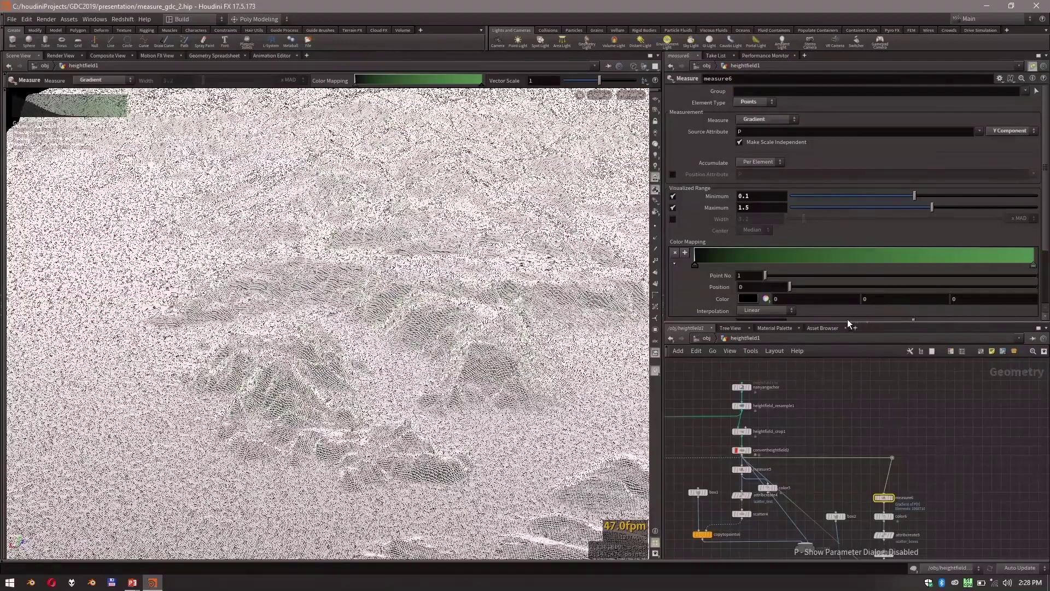
pyautogui.click(848, 323)
pyautogui.moveTo(808, 279); pyautogui.dragTo(855, 276, button='middle')
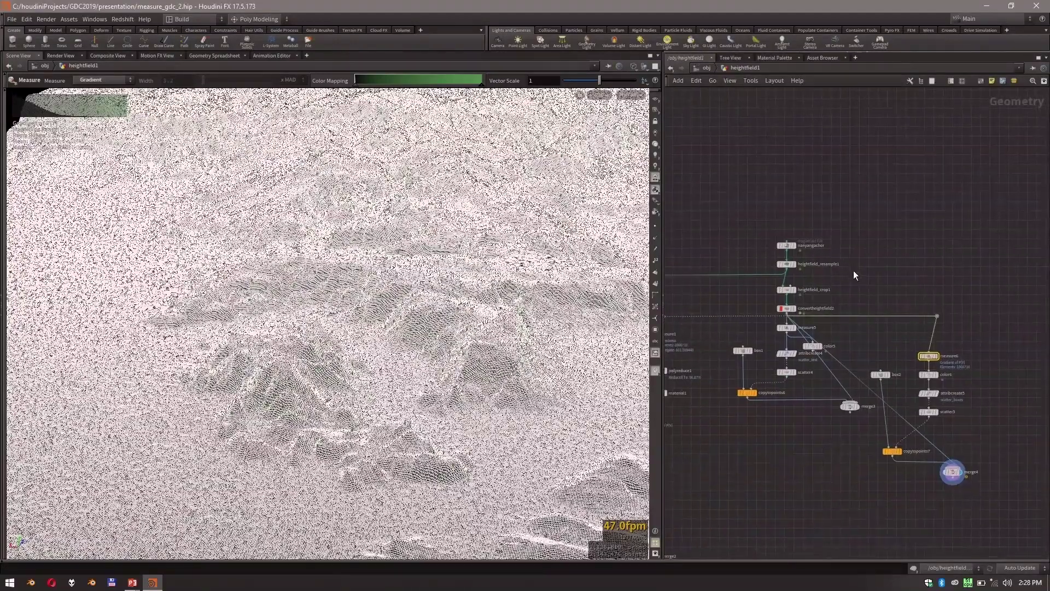
pyautogui.moveTo(754, 279); pyautogui.dragTo(871, 248, button='middle')
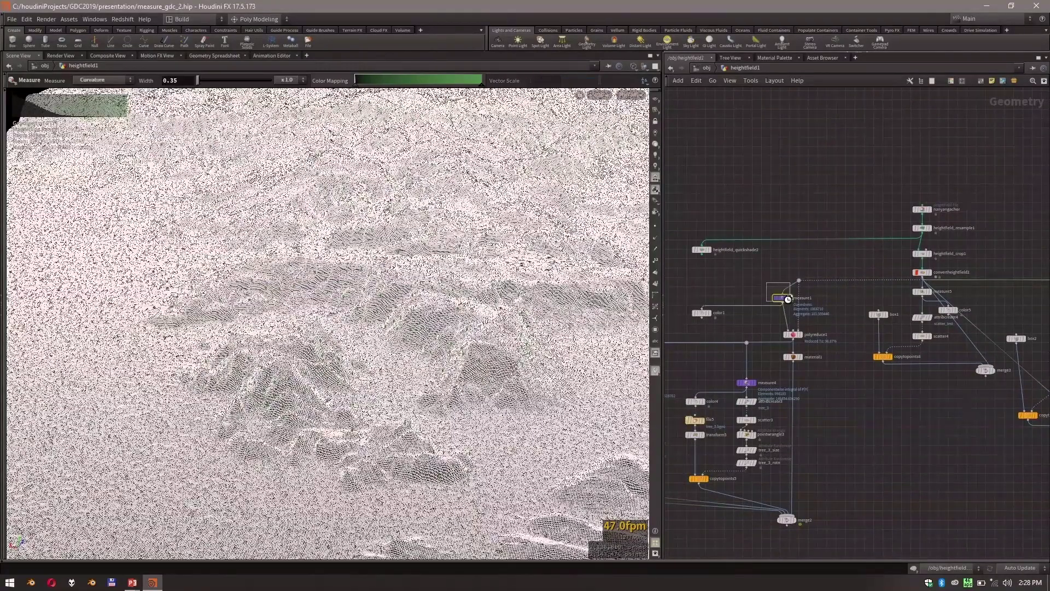
# Display the curvature output of measure1 on the terrain and select the polyreduce1 node beneath it.
pyautogui.click(790, 299)
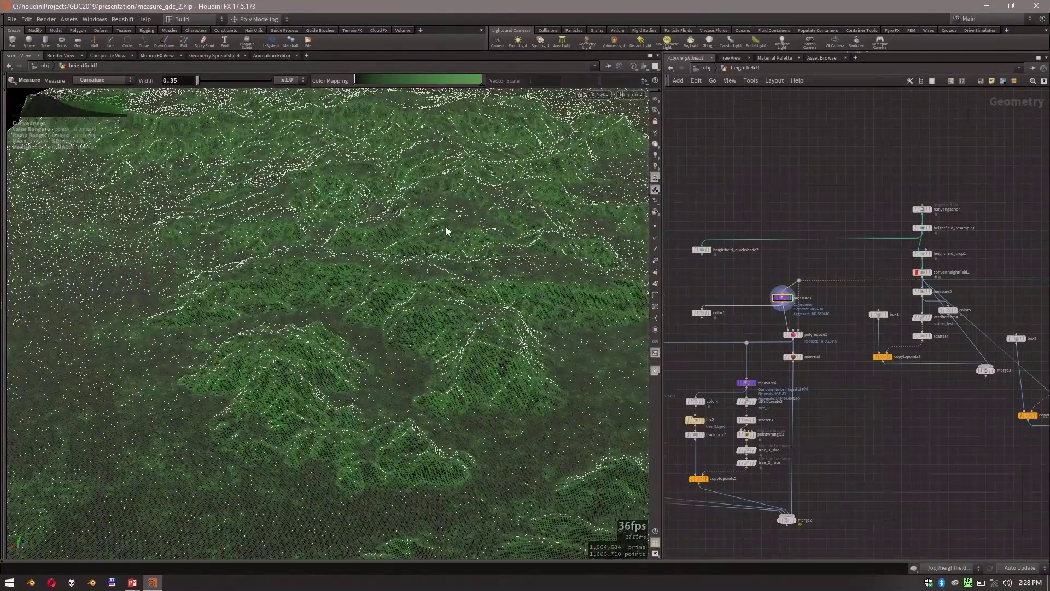
pyautogui.keyDown('alt'); pyautogui.moveTo(445, 227); pyautogui.dragTo(522, 252); pyautogui.keyUp('alt')
pyautogui.moveTo(771, 323); pyautogui.dragTo(815, 342)
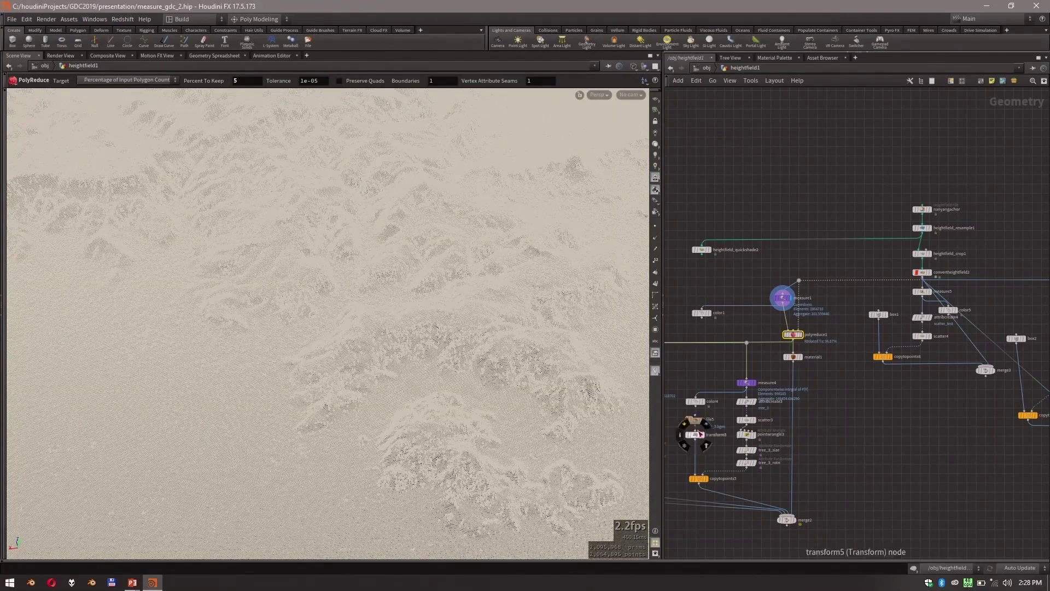
# Display measure4's surface integral across the whole terrain and show its parameters.
pyautogui.click(755, 383)
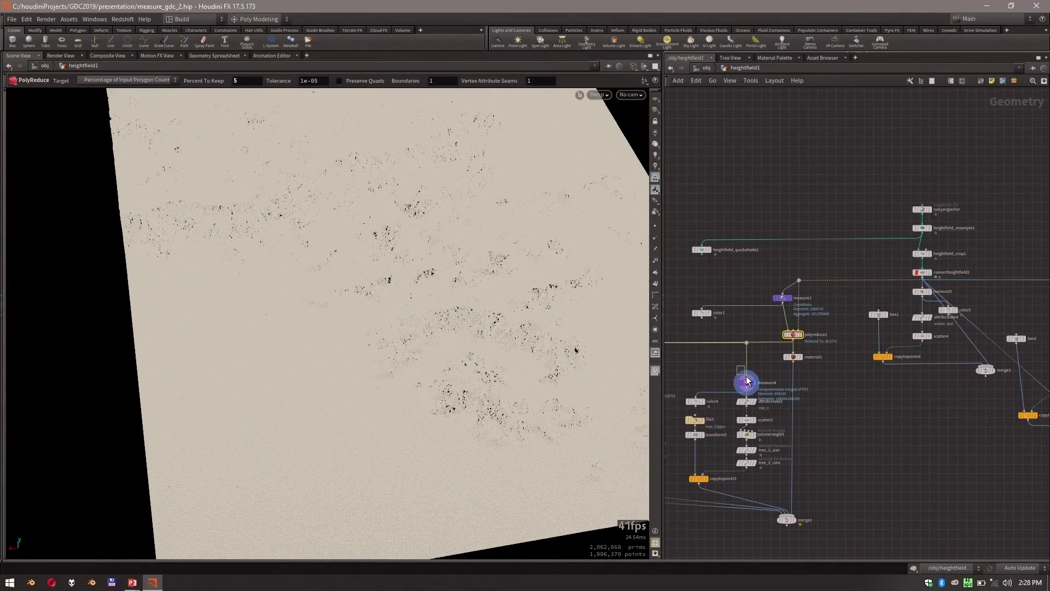
pyautogui.click(746, 381)
pyautogui.scroll(-3, 470, 298)
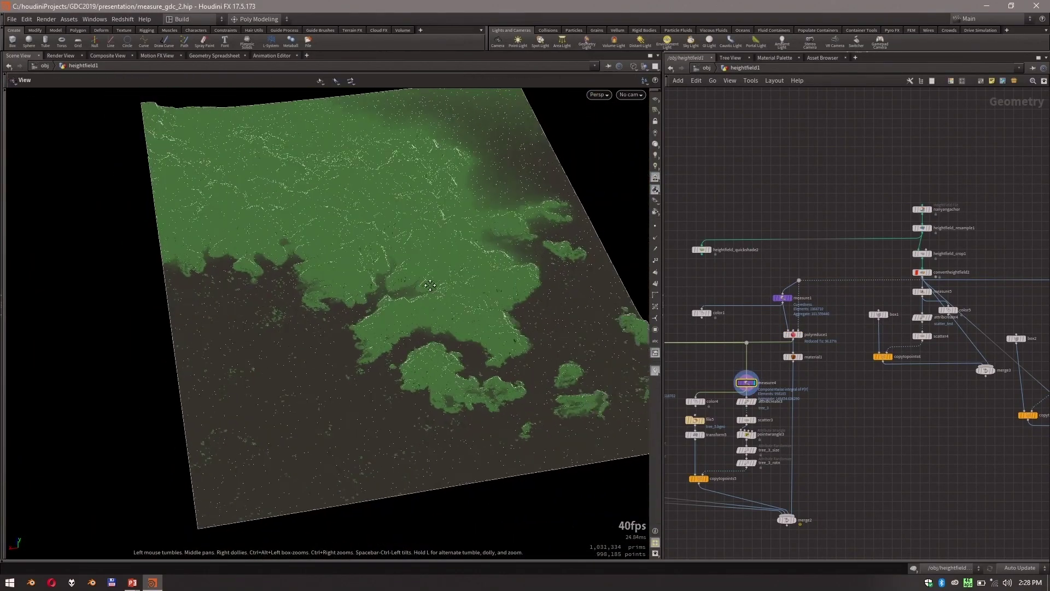
pyautogui.scroll(-3, 430, 285)
pyautogui.press('Return')
pyautogui.moveTo(715, 368); pyautogui.dragTo(786, 357, button='middle')
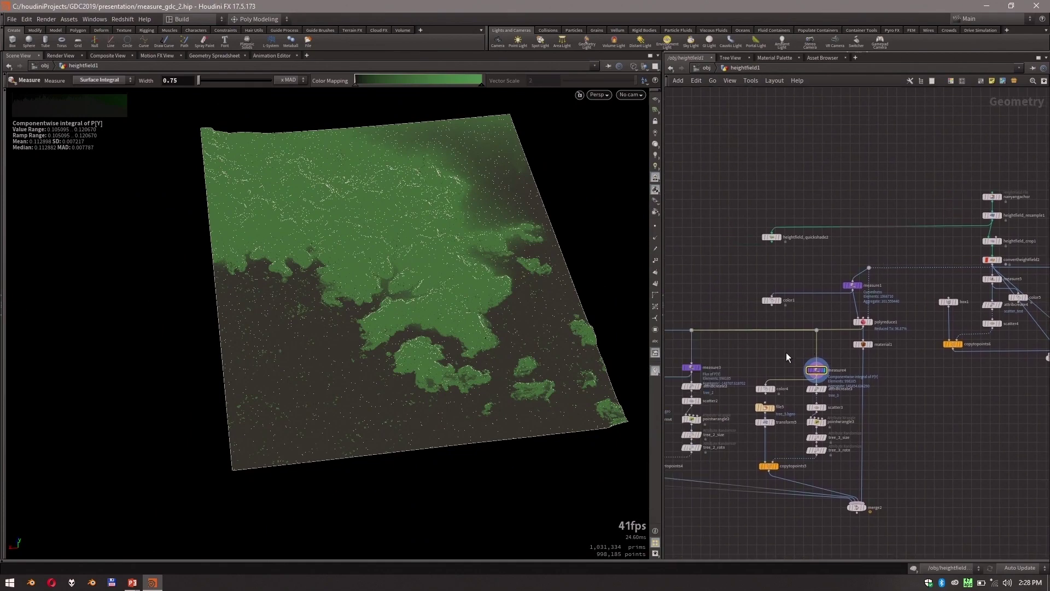
pyautogui.press('p')
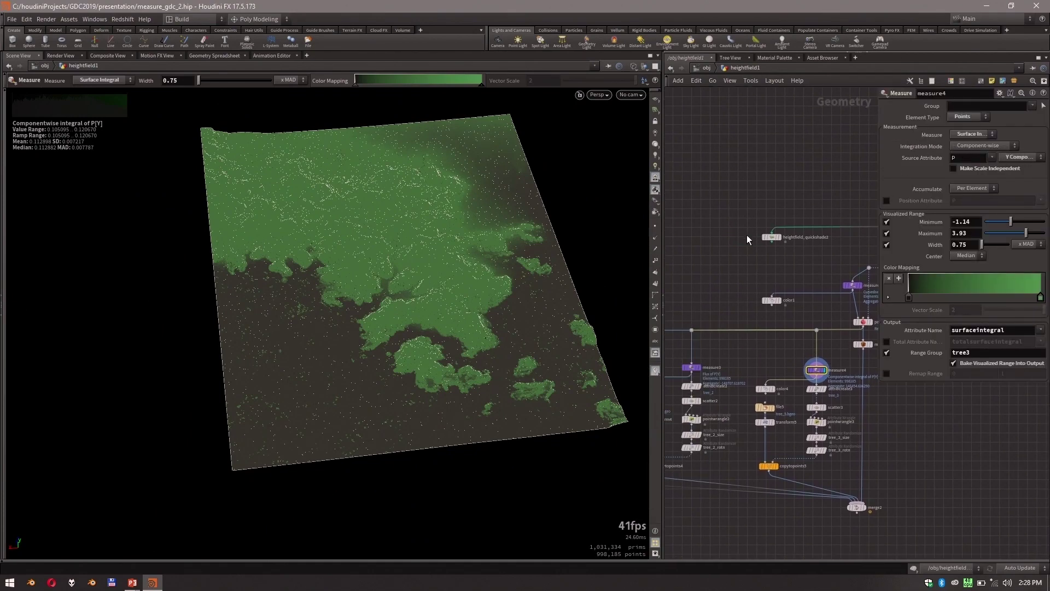
# Display measure3's surface integral and measure2's gradient in turn, examining the settings of each.
pyautogui.moveTo(735, 310); pyautogui.dragTo(735, 291, button='middle')
pyautogui.click(697, 331)
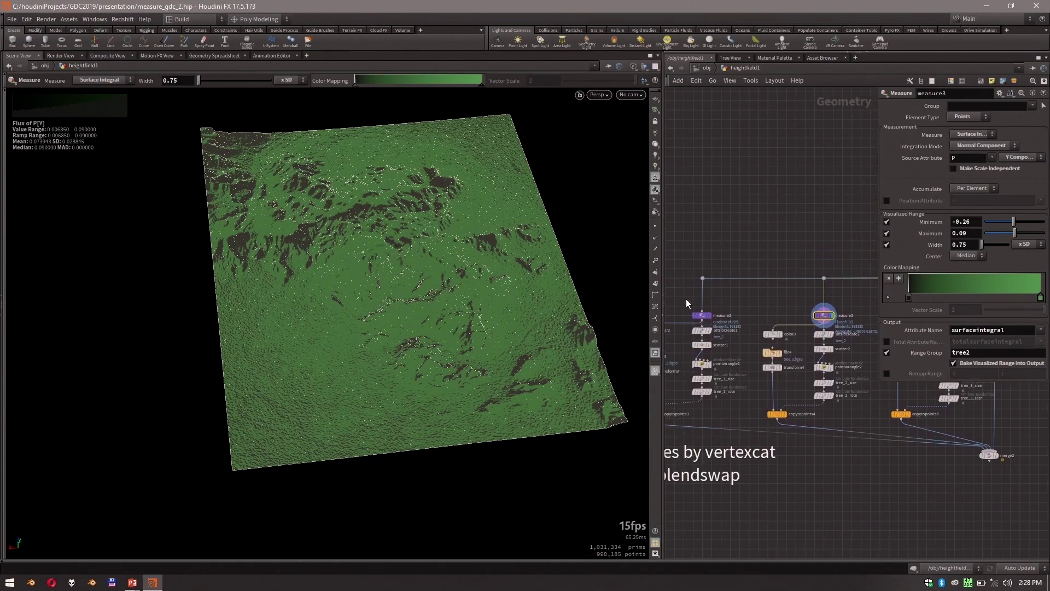
pyautogui.click(711, 315)
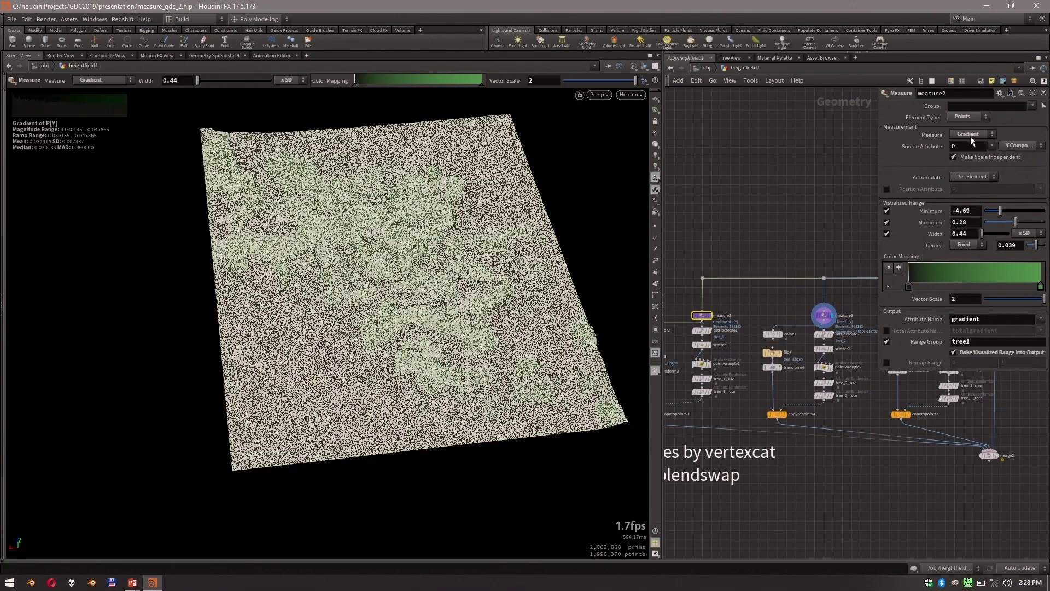
pyautogui.click(710, 316)
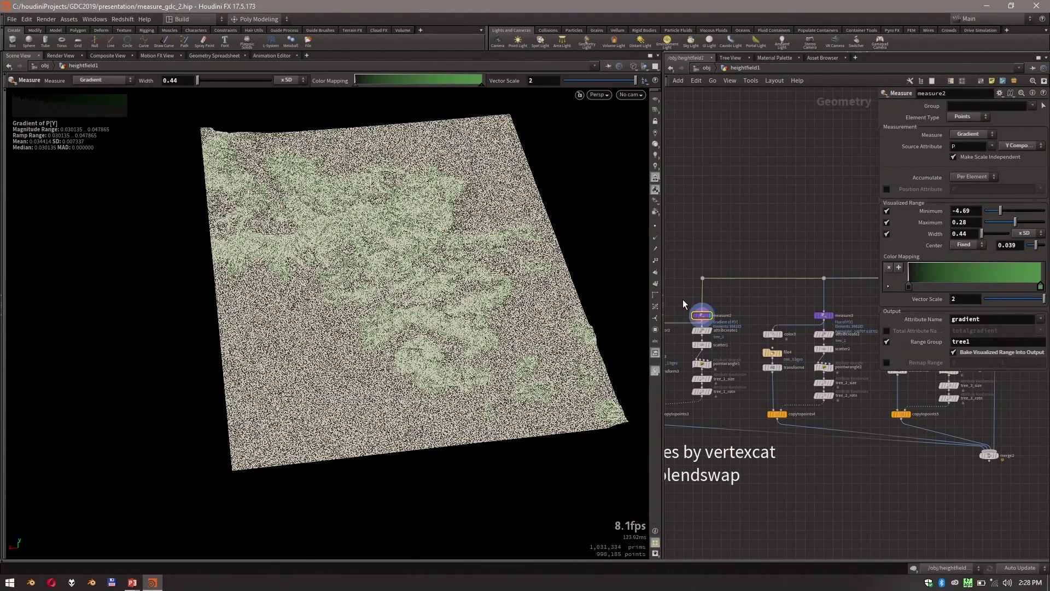
# Select color2 in the first tree branch and display its coloring of the tree1 group on the terrain.
pyautogui.moveTo(681, 294); pyautogui.dragTo(737, 266, button='middle')
pyautogui.moveTo(738, 312); pyautogui.dragTo(741, 314)
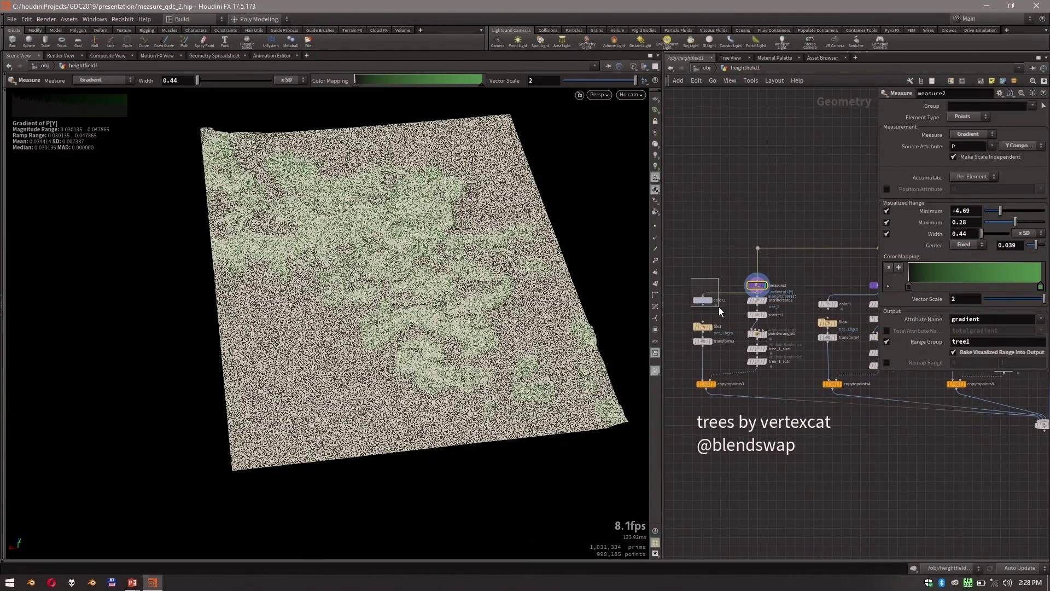
pyautogui.keyDown('alt'); pyautogui.moveTo(548, 251); pyautogui.dragTo(534, 265); pyautogui.keyUp('alt')
pyautogui.press('r')
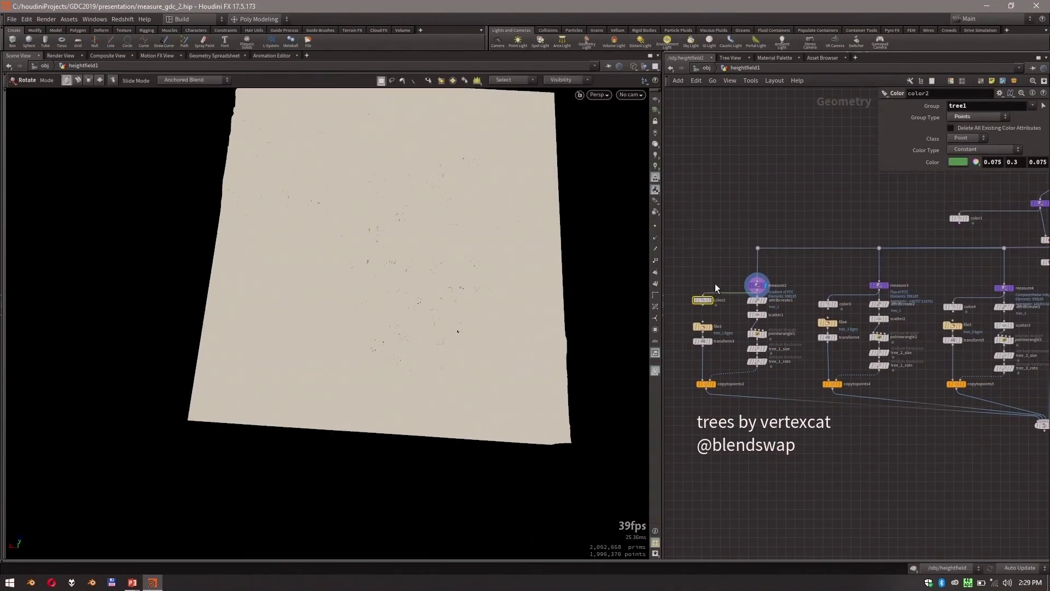
pyautogui.click(711, 301)
pyautogui.press('Escape')
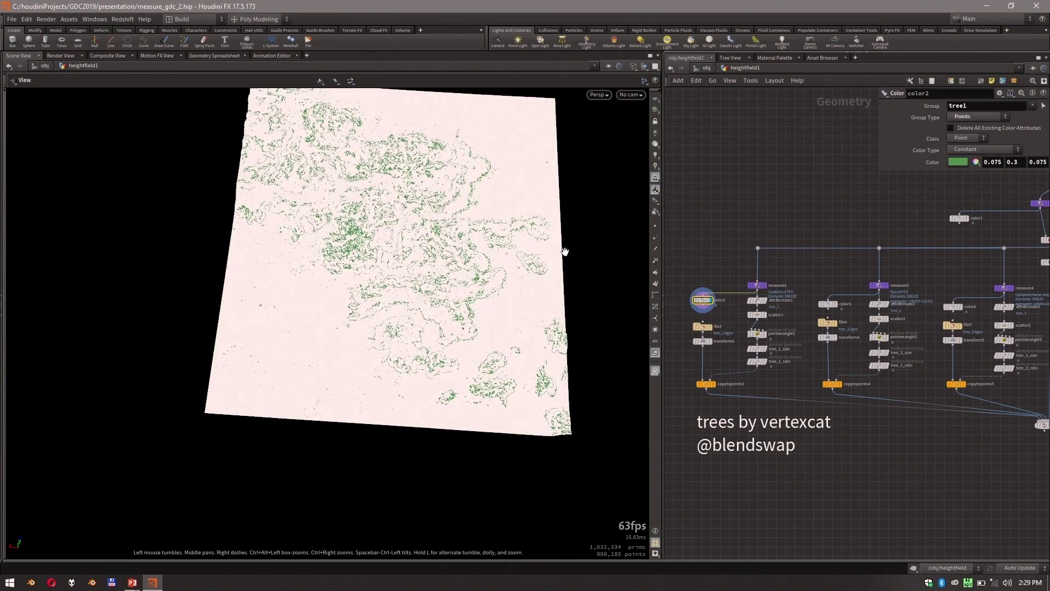
# Select copytopoints3 in the first tree branch and display its scattered trees in place of the colored terrain.
pyautogui.scroll(3, 613, 250)
pyautogui.keyDown('alt'); pyautogui.moveTo(613, 250); pyautogui.dragTo(534, 429, button='right'); pyautogui.keyUp('alt')
pyautogui.keyDown('alt'); pyautogui.moveTo(535, 429); pyautogui.dragTo(366, 332); pyautogui.keyUp('alt')
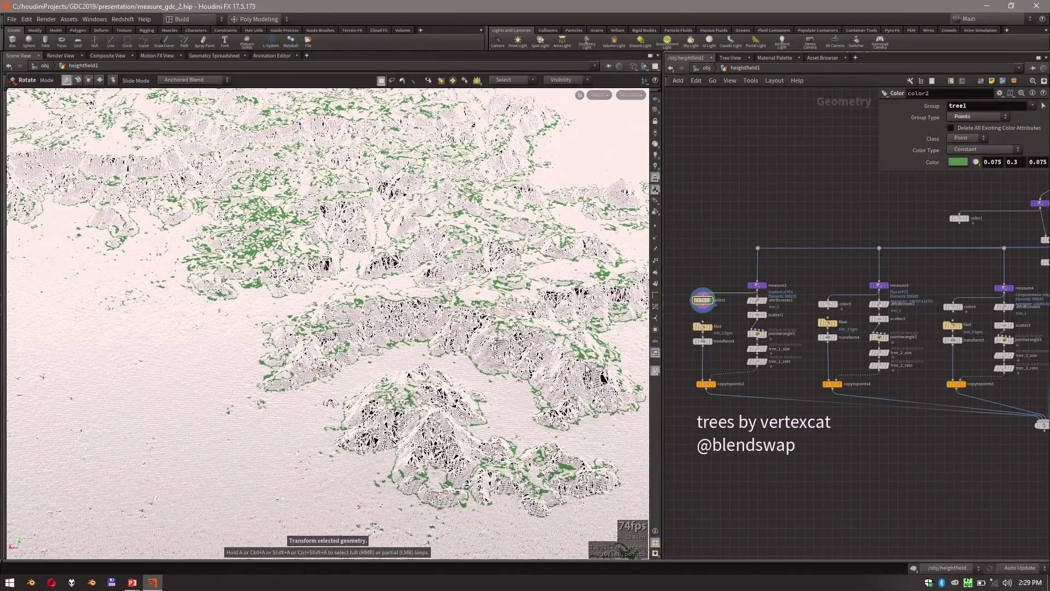
pyautogui.moveTo(669, 366); pyautogui.dragTo(725, 402)
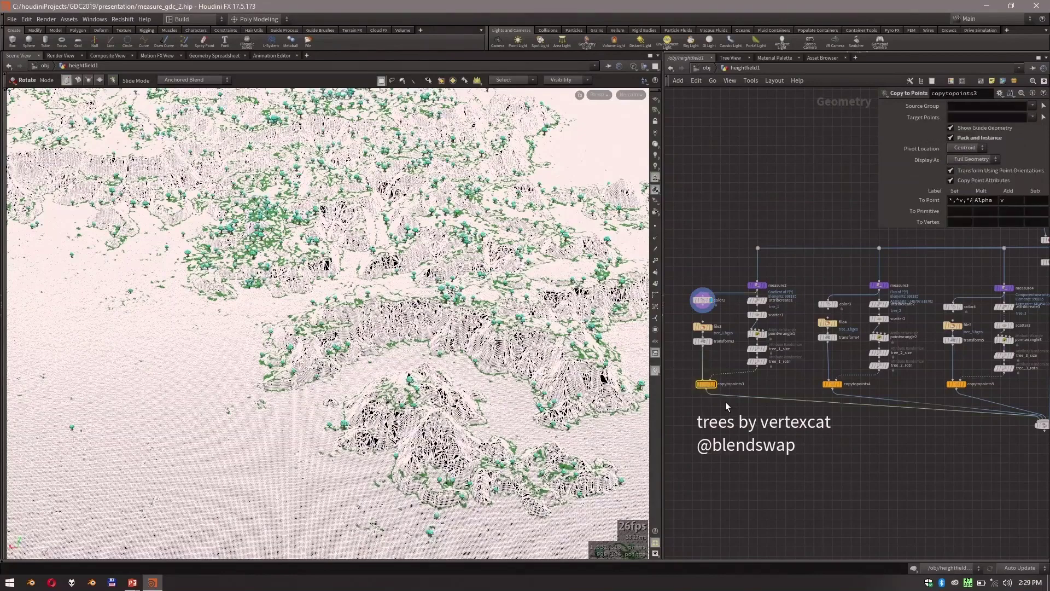
pyautogui.click(713, 384)
pyautogui.keyDown('alt'); pyautogui.moveTo(279, 278); pyautogui.dragTo(306, 281); pyautogui.keyUp('alt')
pyautogui.press('r')
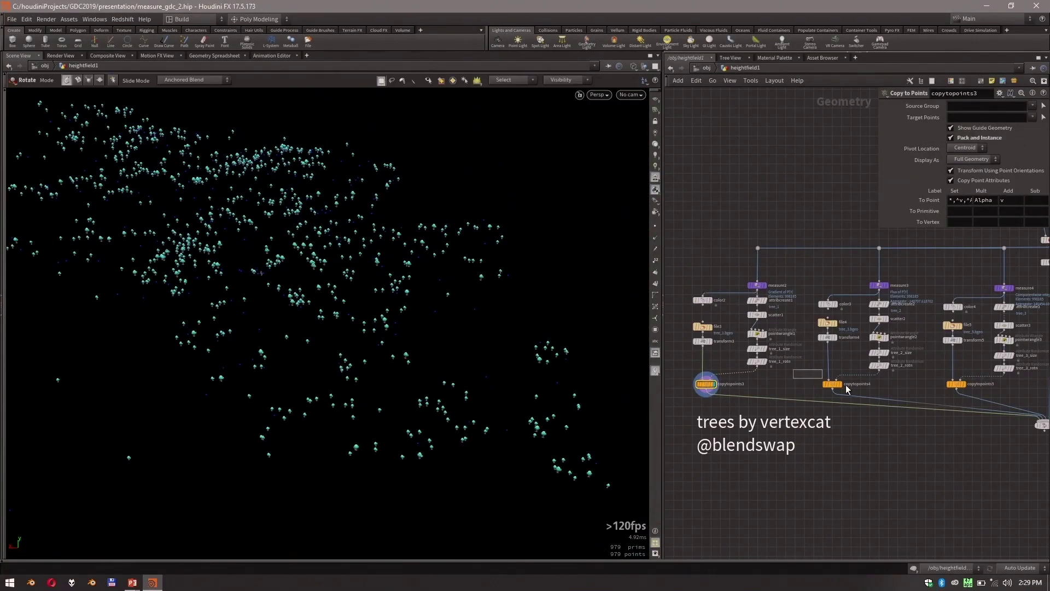
# Select copytopoints4 in the second tree branch and display its scattered trees.
pyautogui.moveTo(846, 386); pyautogui.dragTo(852, 388)
pyautogui.click(839, 384)
pyautogui.keyDown('alt'); pyautogui.moveTo(547, 291); pyautogui.dragTo(474, 292, button='middle'); pyautogui.keyUp('alt')
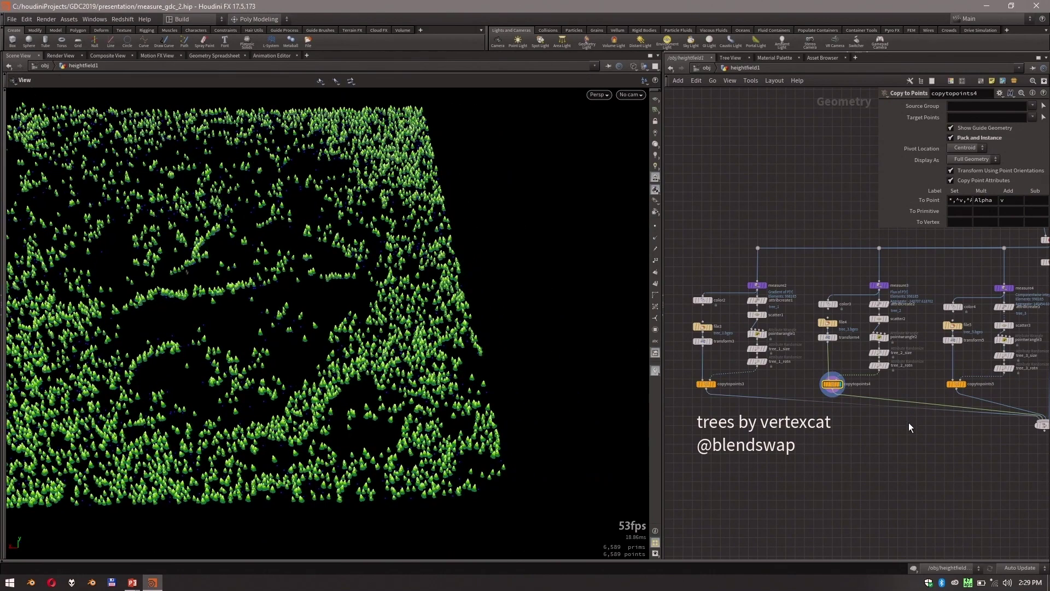
# Display copytopoints5 from the third tree branch and examine its tree distribution from an oblique angle.
pyautogui.moveTo(908, 428); pyautogui.dragTo(803, 425, button='middle')
pyautogui.click(857, 381)
pyautogui.moveTo(427, 267); pyautogui.dragTo(380, 263)
pyautogui.moveTo(398, 250); pyautogui.dragTo(421, 277, button='middle')
pyautogui.moveTo(422, 276); pyautogui.dragTo(350, 266, button='right')
pyautogui.moveTo(351, 265); pyautogui.dragTo(396, 312, button='middle')
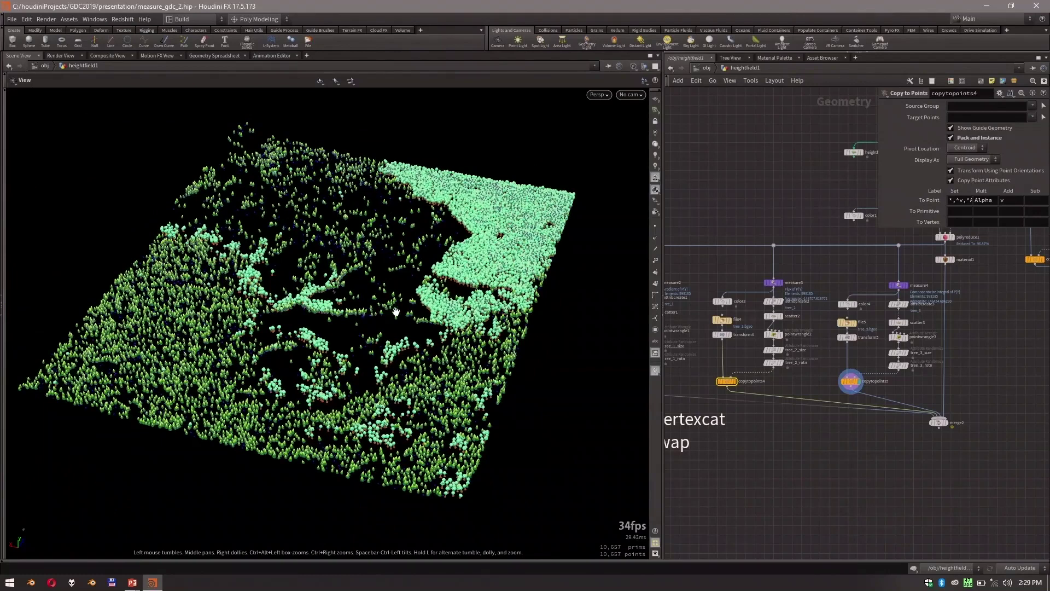
pyautogui.press('r')
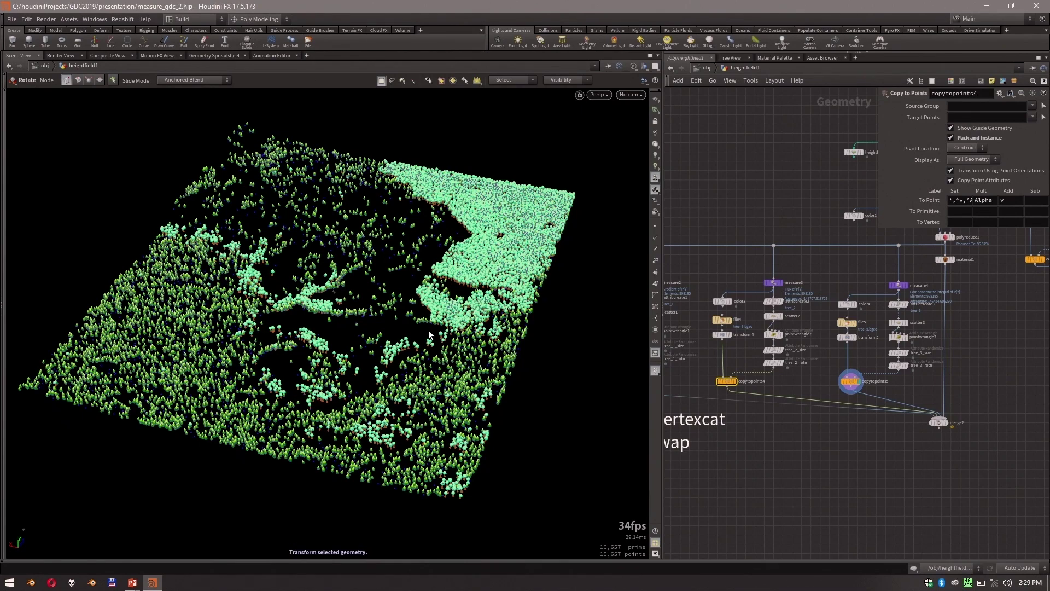
# Select merge2 and display all three tree scatters combined with the terrain.
pyautogui.moveTo(955, 457); pyautogui.dragTo(921, 405)
pyautogui.press('r')
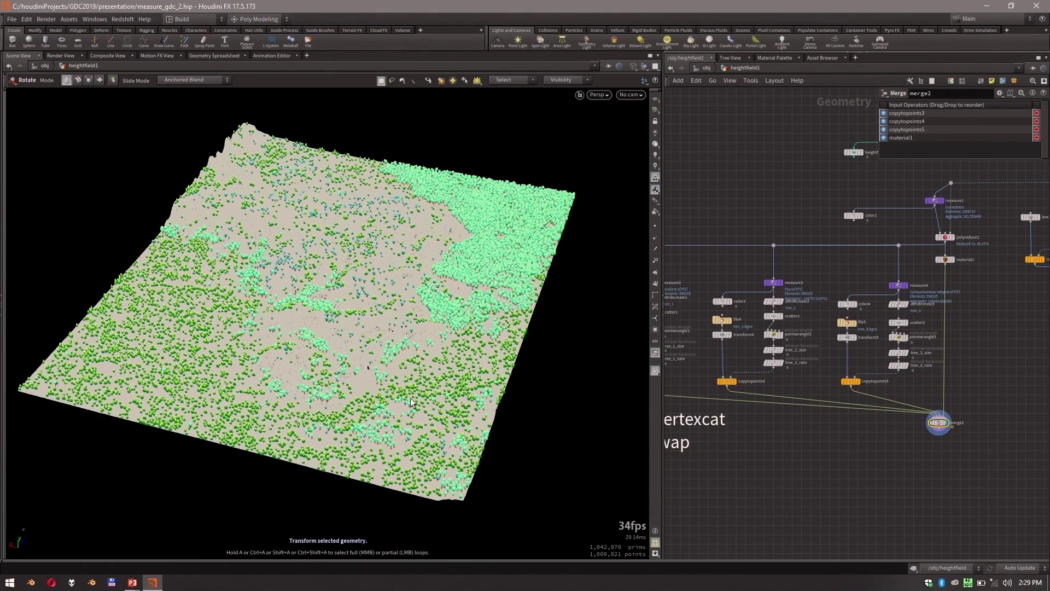
pyautogui.keyDown('alt'); pyautogui.moveTo(455, 346); pyautogui.dragTo(473, 343); pyautogui.keyUp('alt')
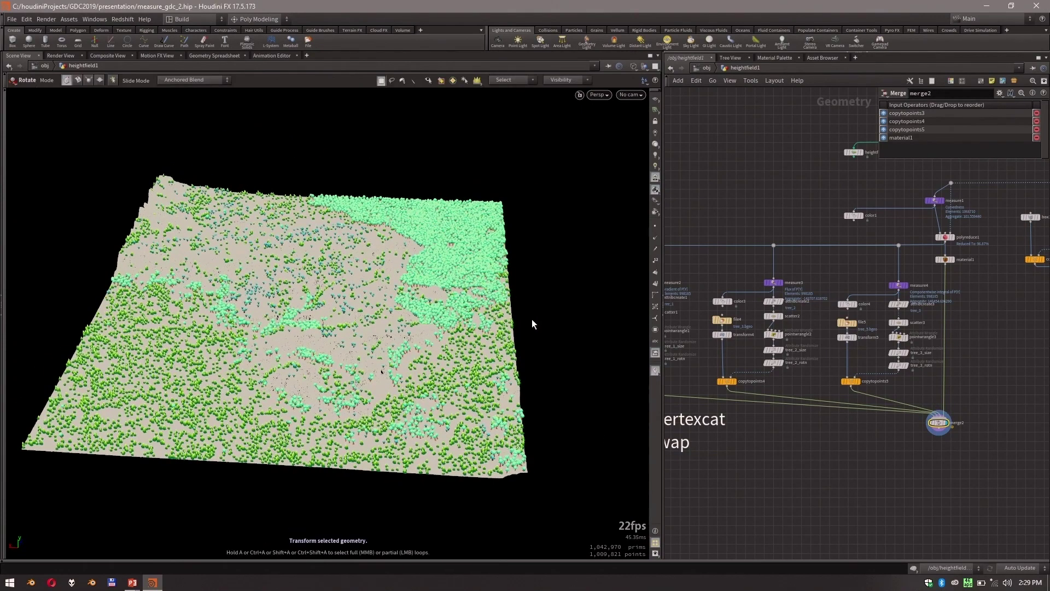
# Switch to the PowerPoint slideshow and advance to the closing "thanks for watching!" slide.
pyautogui.hotkey('alt', 'Tab')
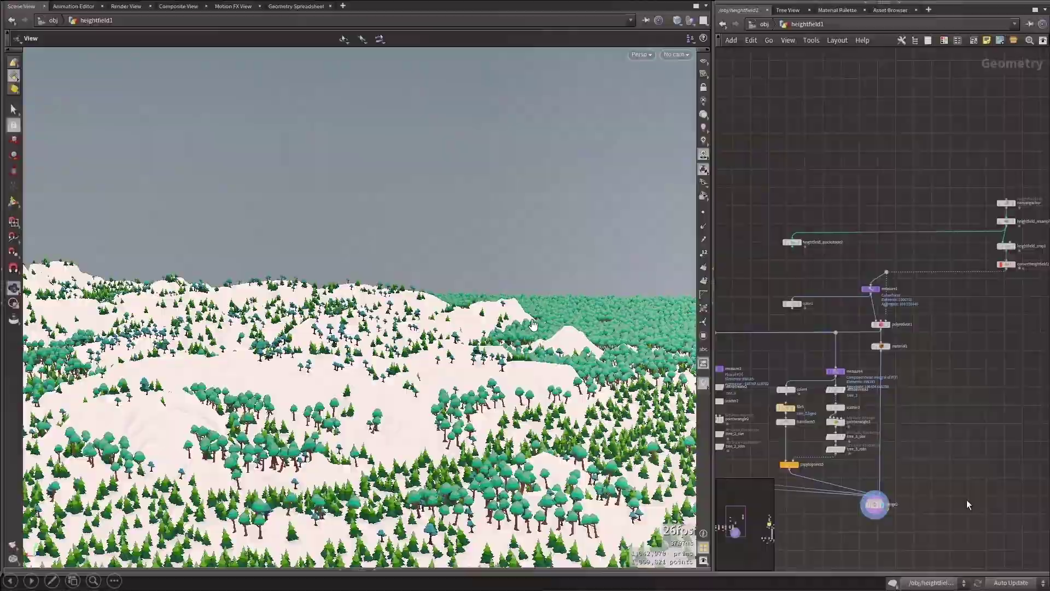
pyautogui.press('Right')
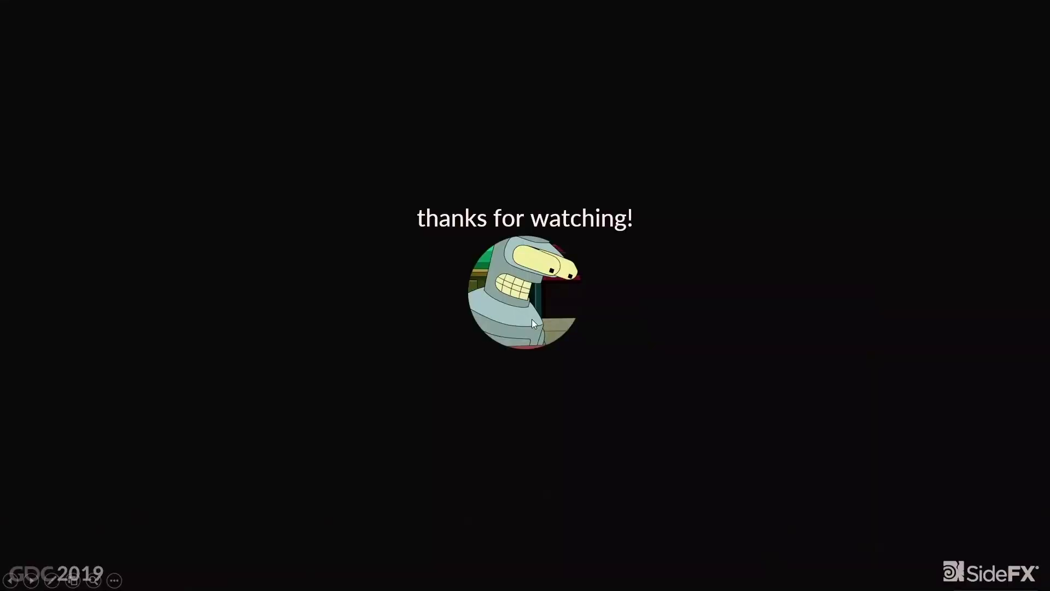